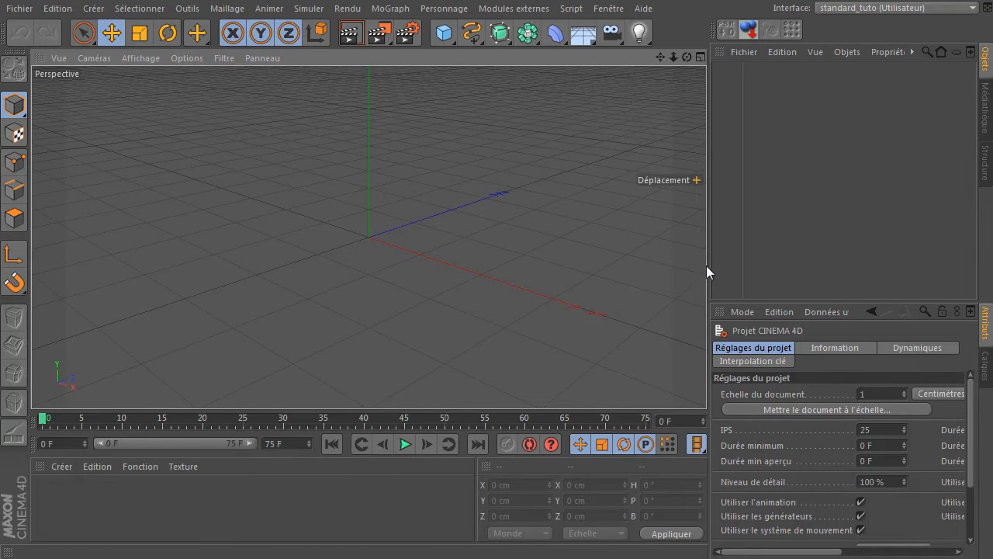
# - Widen the object and attribute panels and show only the Right (Droite) view, with the Z axis low in the frame
pyautogui.moveTo(707, 268); pyautogui.dragTo(680, 274)
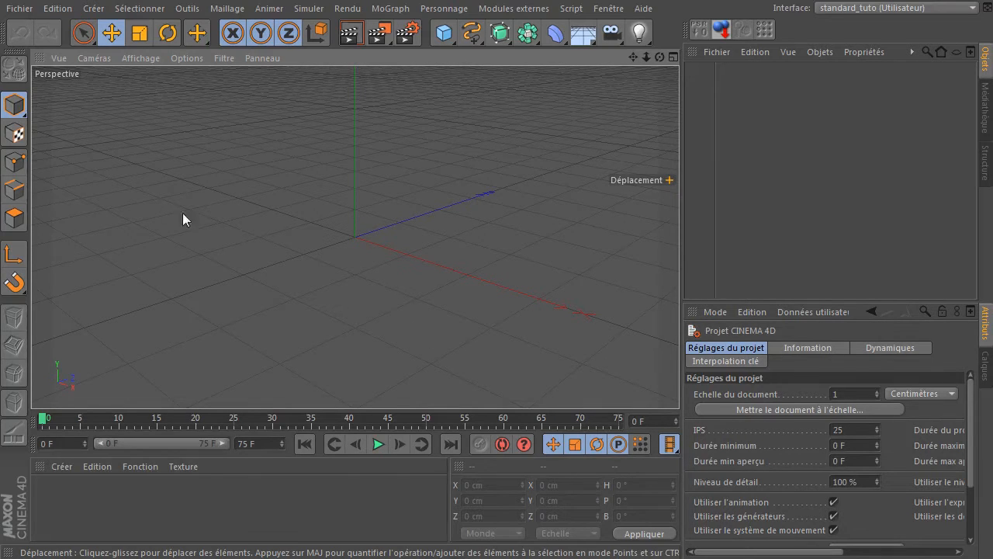
pyautogui.middleClick(317, 269)
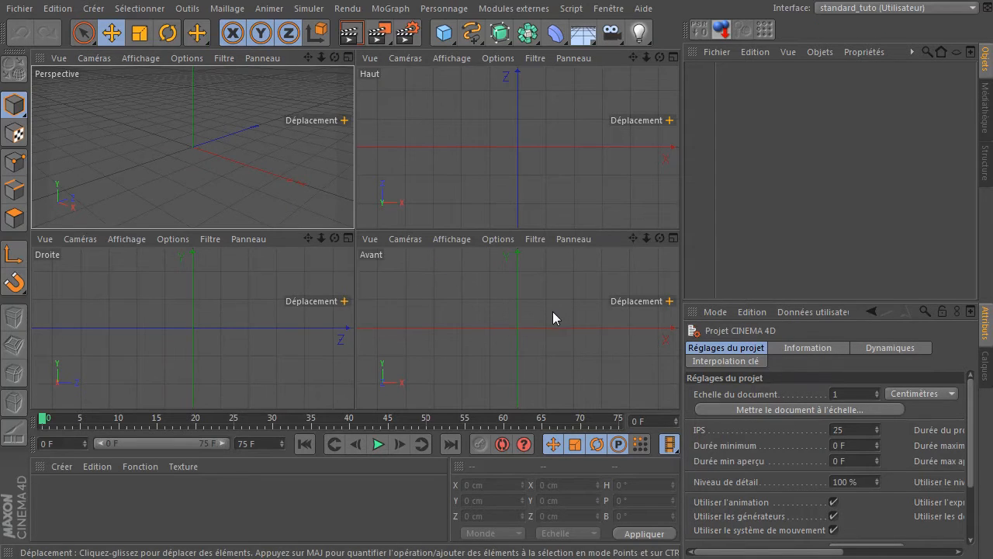
pyautogui.middleClick(152, 288)
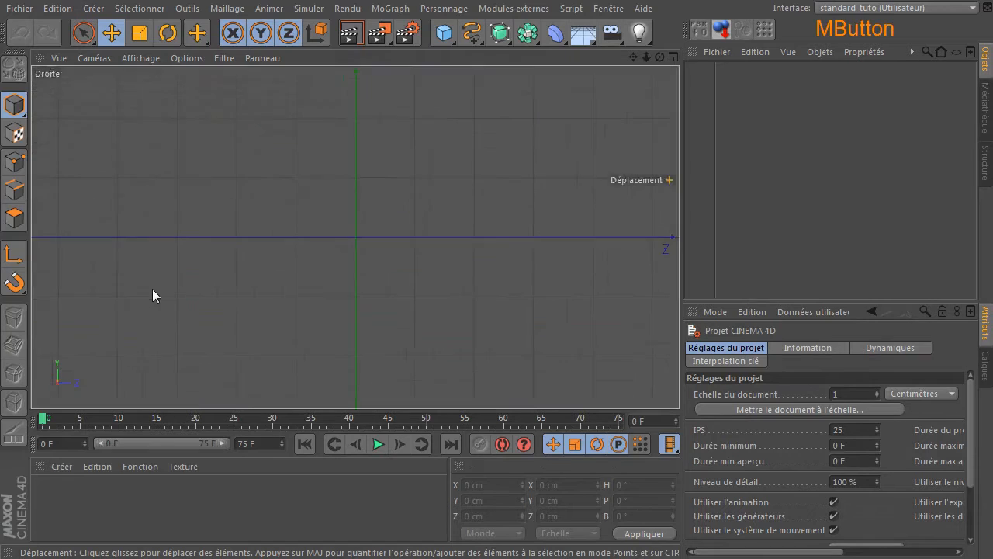
pyautogui.moveTo(633, 57); pyautogui.dragTo(122, 210)
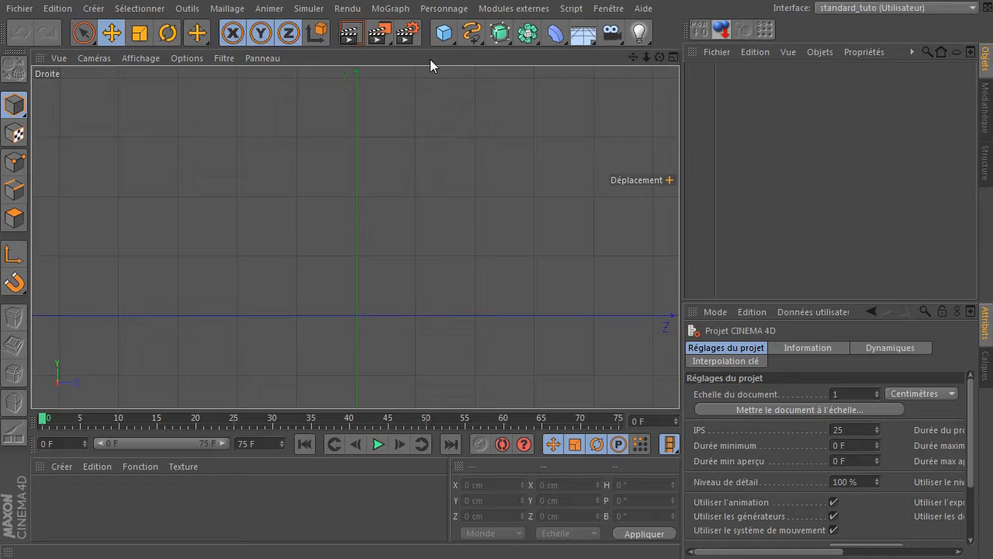
# - Activate the Joint tool (Outil Articulations) and reveal its modifier settings (Modificateurs)
pyautogui.click(445, 9)
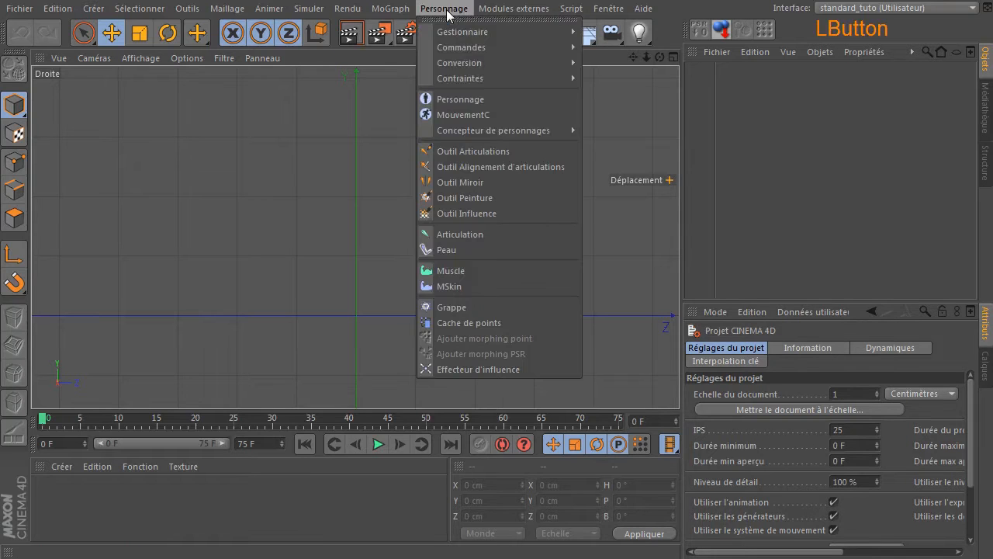
pyautogui.click(482, 152)
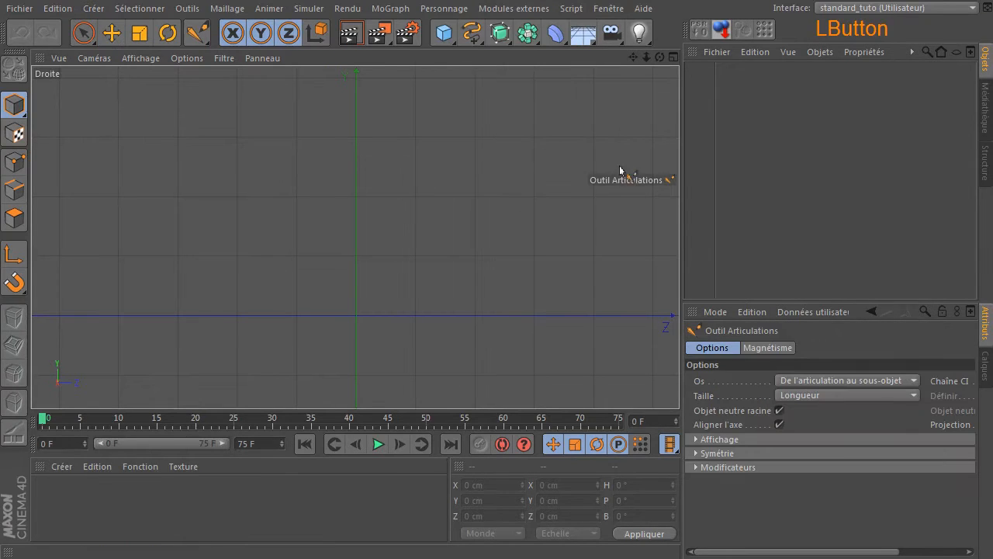
pyautogui.moveTo(830, 304); pyautogui.dragTo(832, 193)
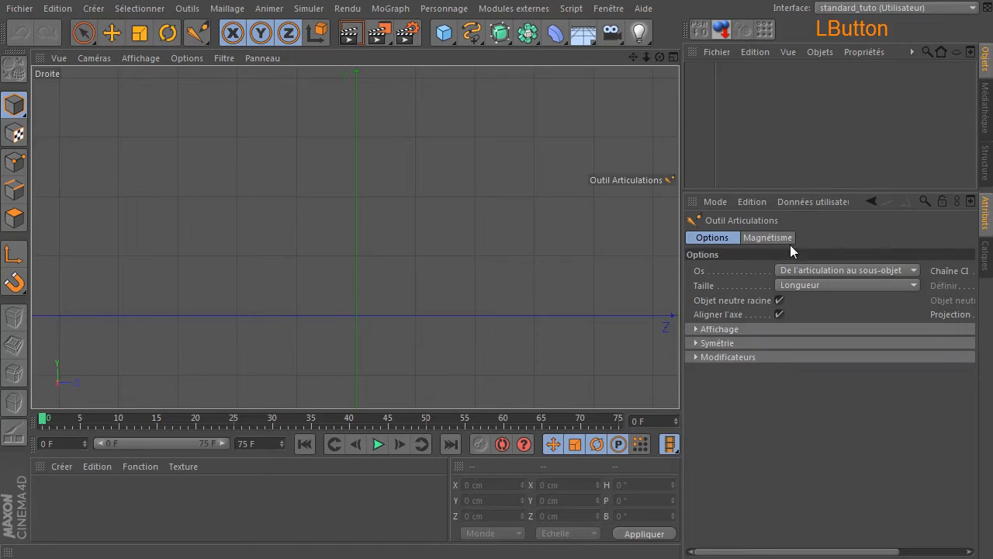
pyautogui.click(693, 357)
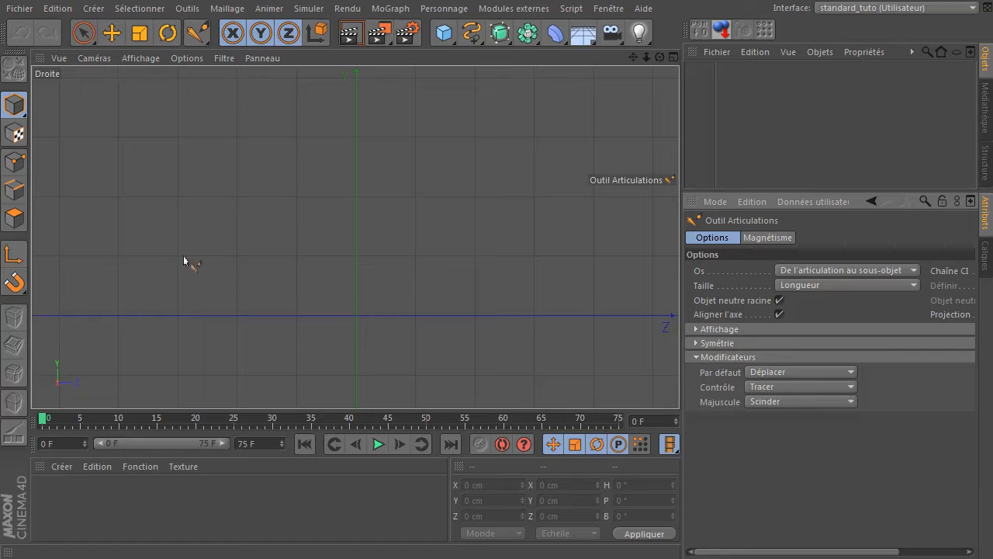
# - Draw a horizontal chain of six joints spaced about 200 cm apart along Z, starting at about Y 108 cm, Z -402 cm
pyautogui.press('ctrl')
pyautogui.keyDown('ctrl'); pyautogui.click(117, 252); pyautogui.keyUp('ctrl')
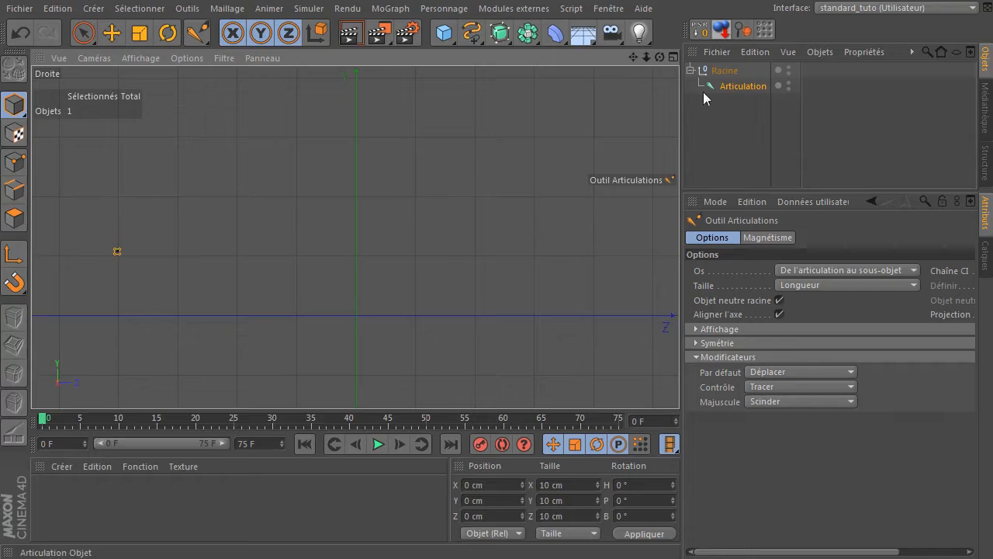
pyautogui.keyDown('ctrl'); pyautogui.click(237, 255); pyautogui.keyUp('ctrl')
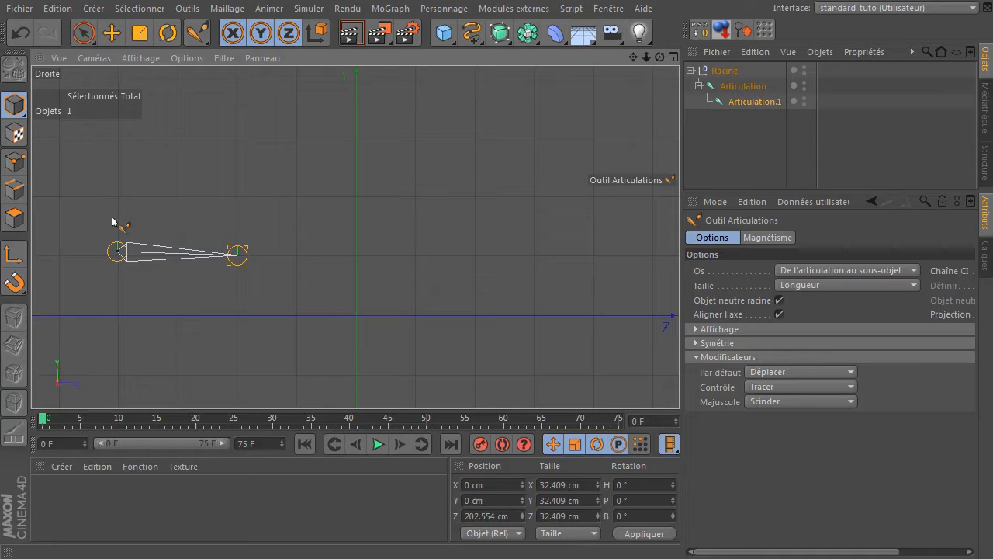
pyautogui.press('ctrl')
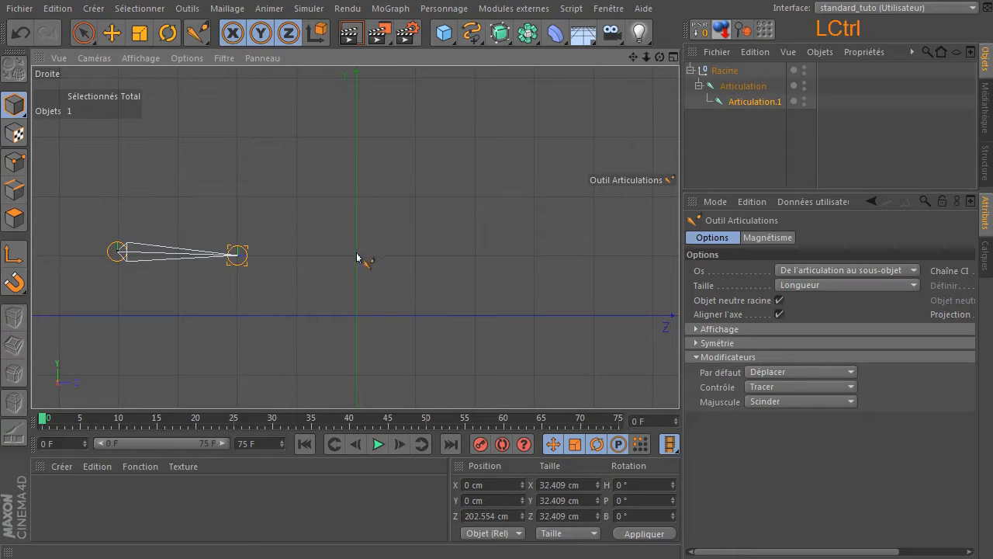
pyautogui.keyDown('ctrl'); pyautogui.click(359, 256); pyautogui.keyUp('ctrl')
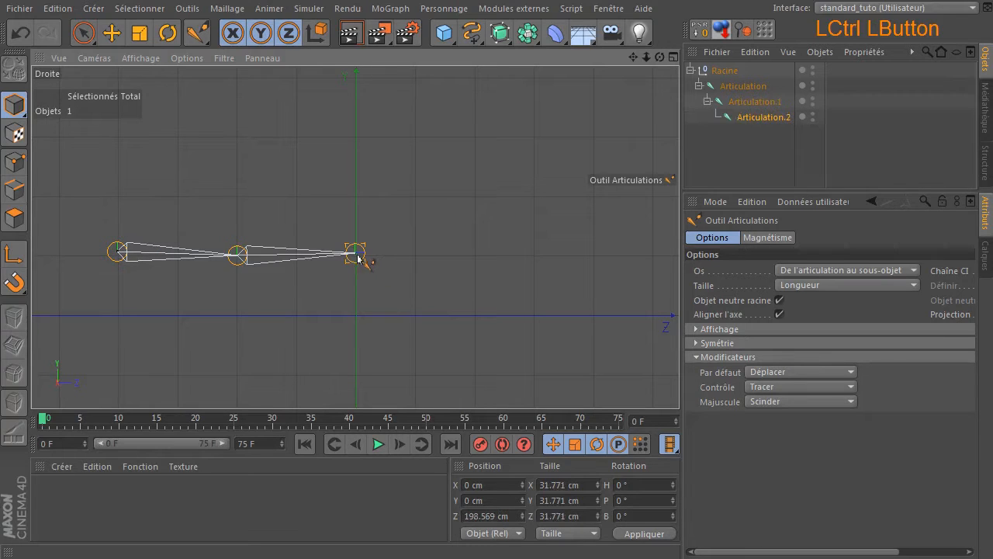
pyautogui.keyDown('ctrl'); pyautogui.click(476, 256); pyautogui.keyUp('ctrl')
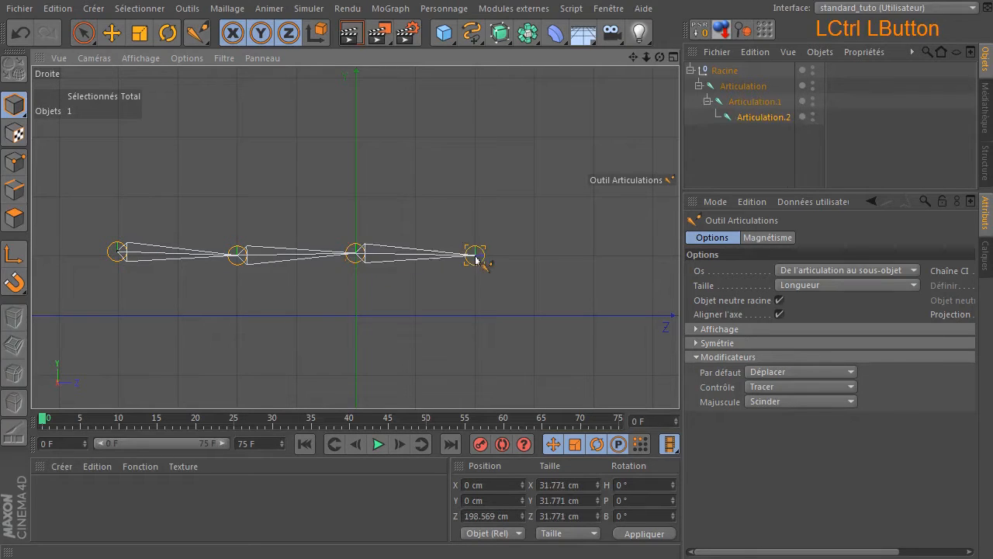
pyautogui.keyDown('ctrl'); pyautogui.click(595, 253); pyautogui.keyUp('ctrl')
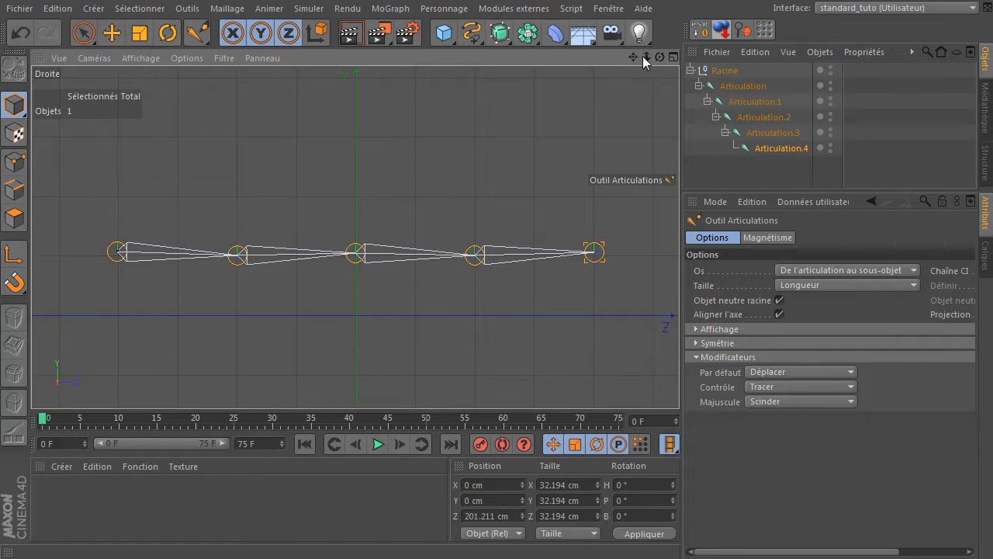
pyautogui.moveTo(633, 58); pyautogui.dragTo(525, 66)
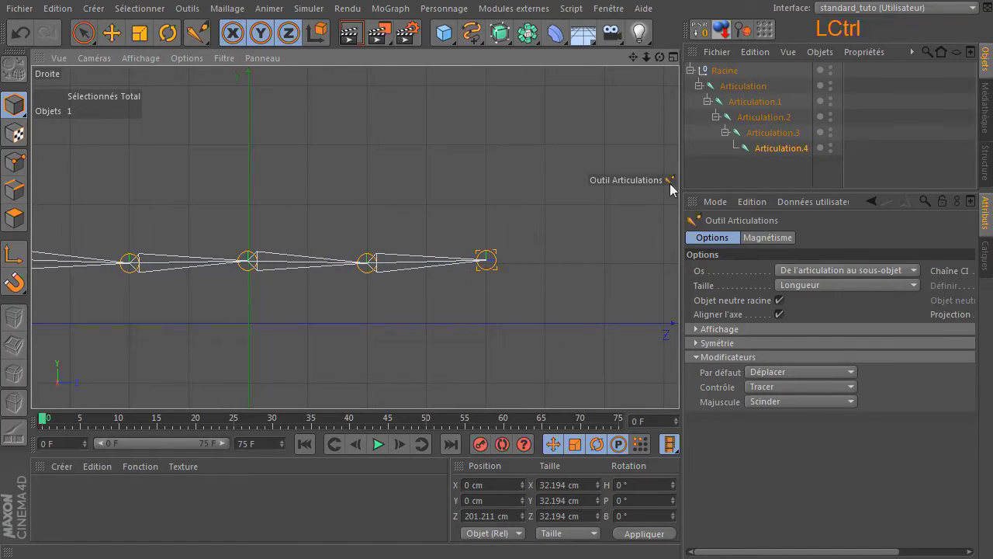
pyautogui.keyDown('ctrl'); pyautogui.click(603, 265); pyautogui.keyUp('ctrl')
pyautogui.moveTo(646, 52); pyautogui.dragTo(624, 57)
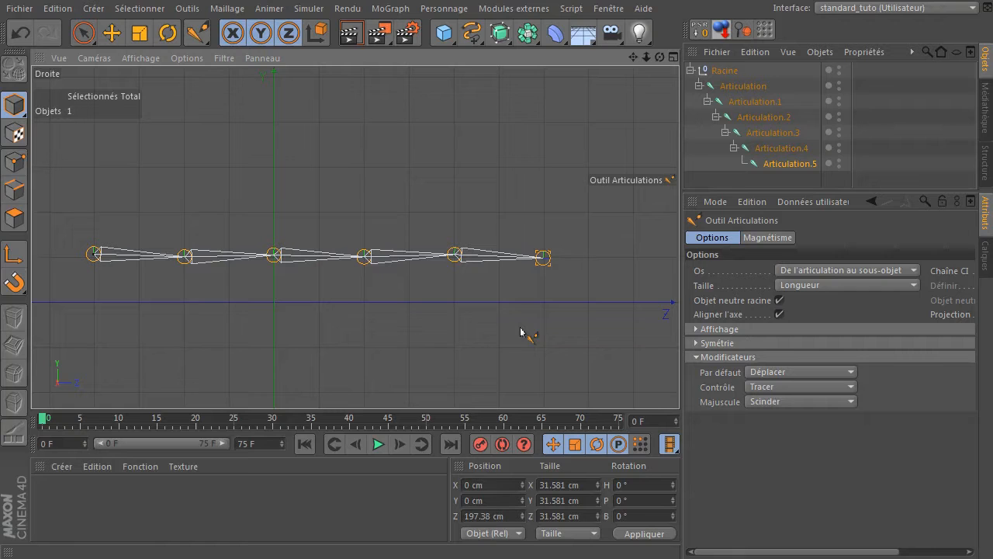
# - Examine the Racine null and each joint from Articulation to Articulation.5 to see which bone each one controls
pyautogui.click(84, 34)
pyautogui.click(354, 112)
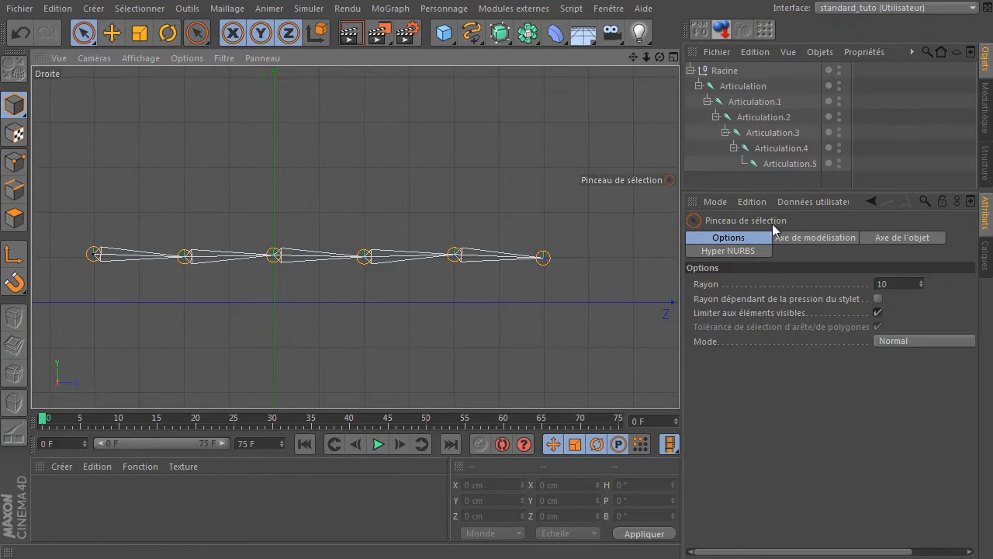
pyautogui.moveTo(782, 187); pyautogui.dragTo(782, 247)
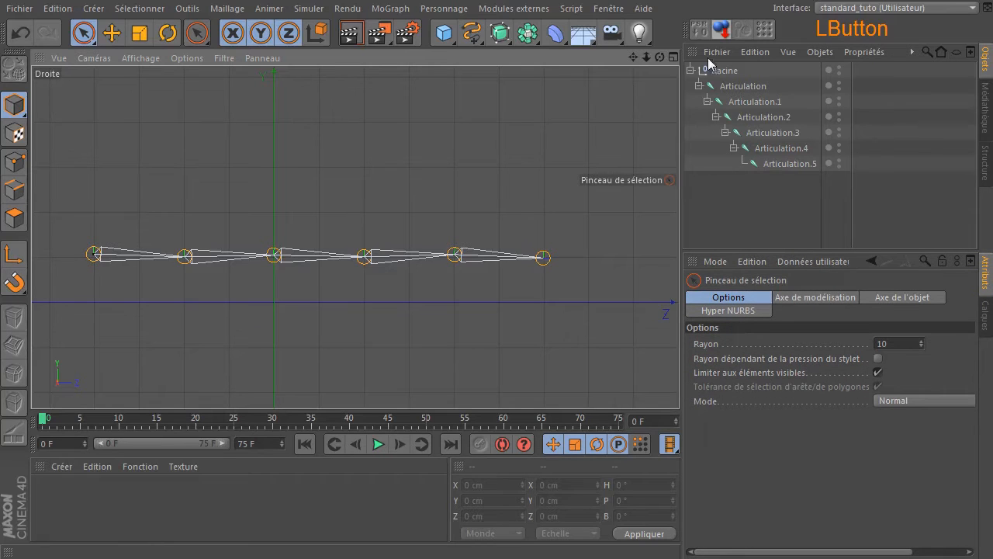
pyautogui.click(721, 71)
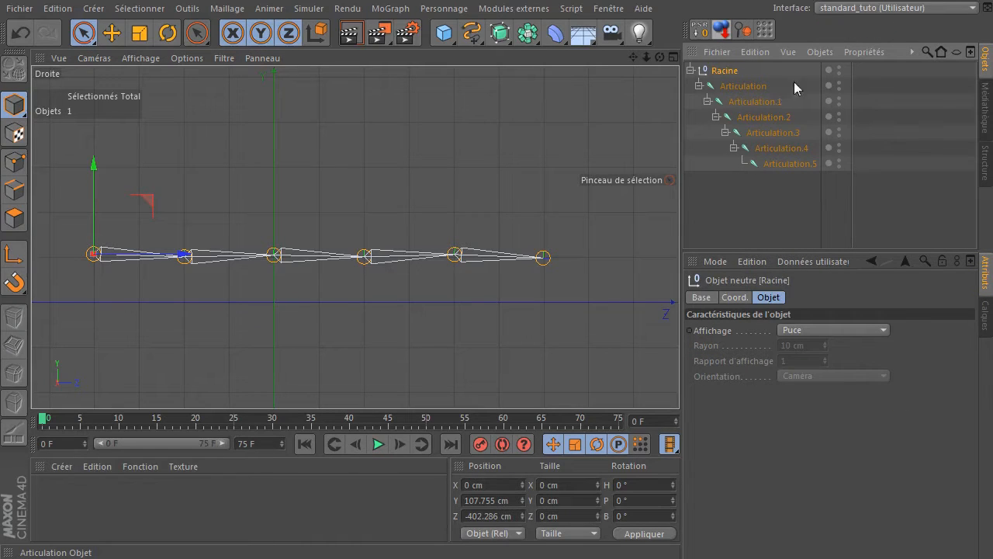
pyautogui.click(758, 90)
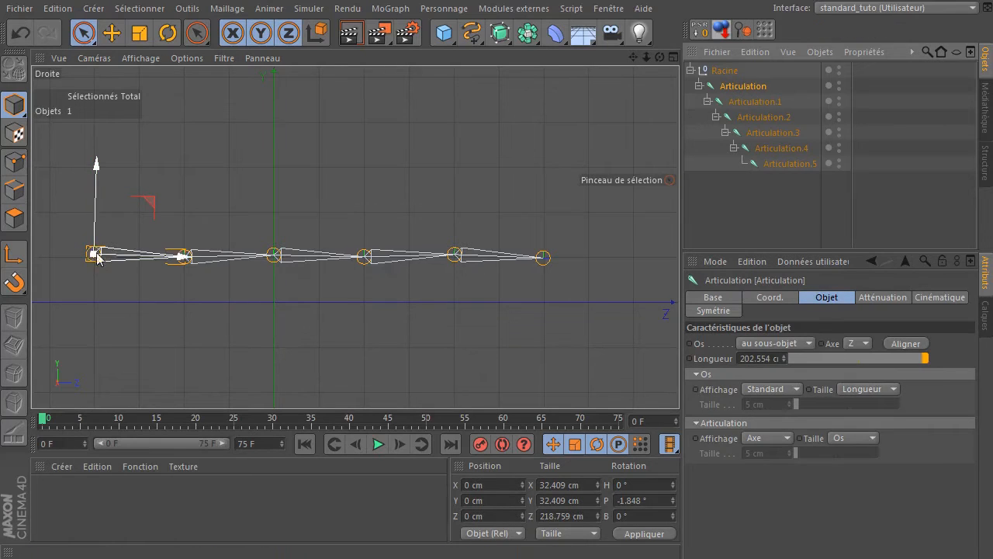
pyautogui.click(763, 102)
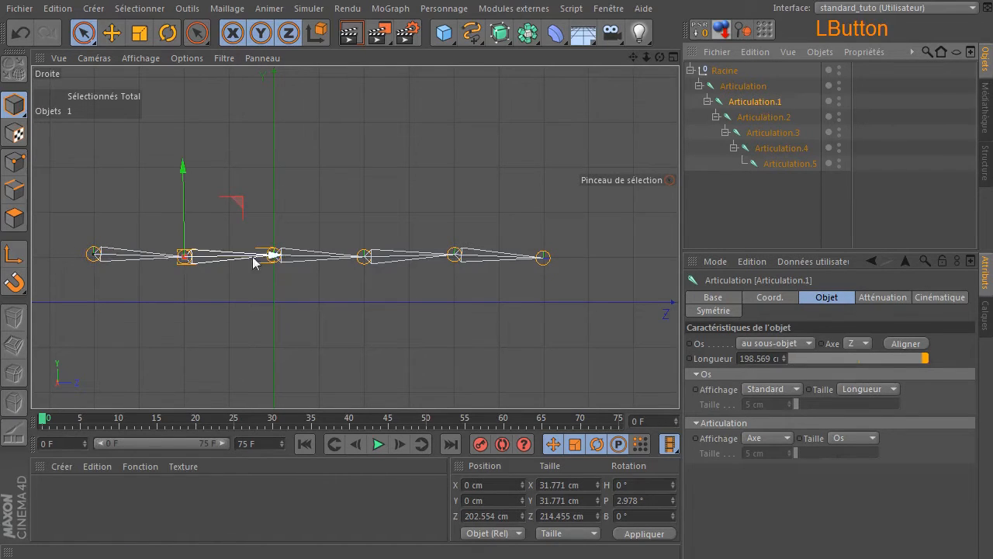
pyautogui.click(769, 118)
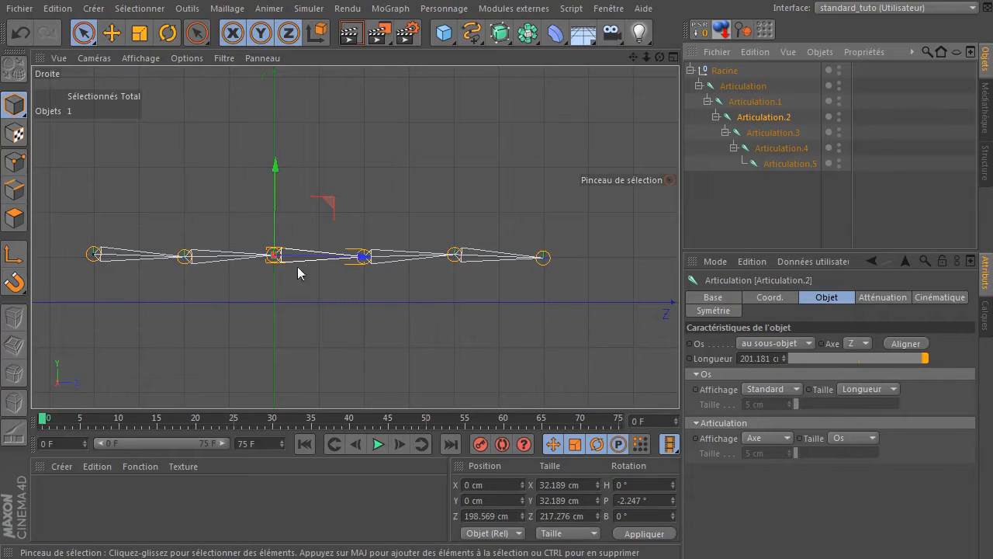
pyautogui.click(765, 134)
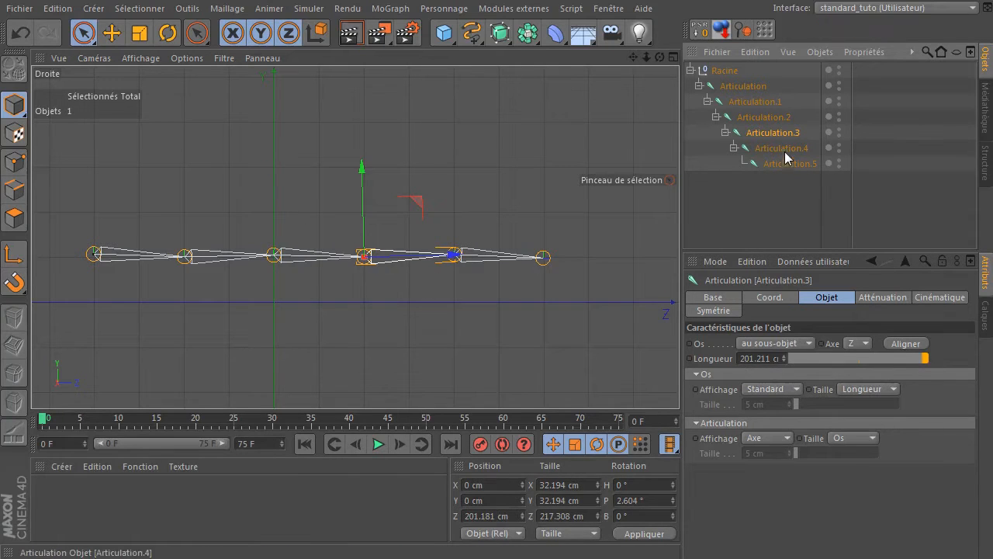
pyautogui.click(783, 150)
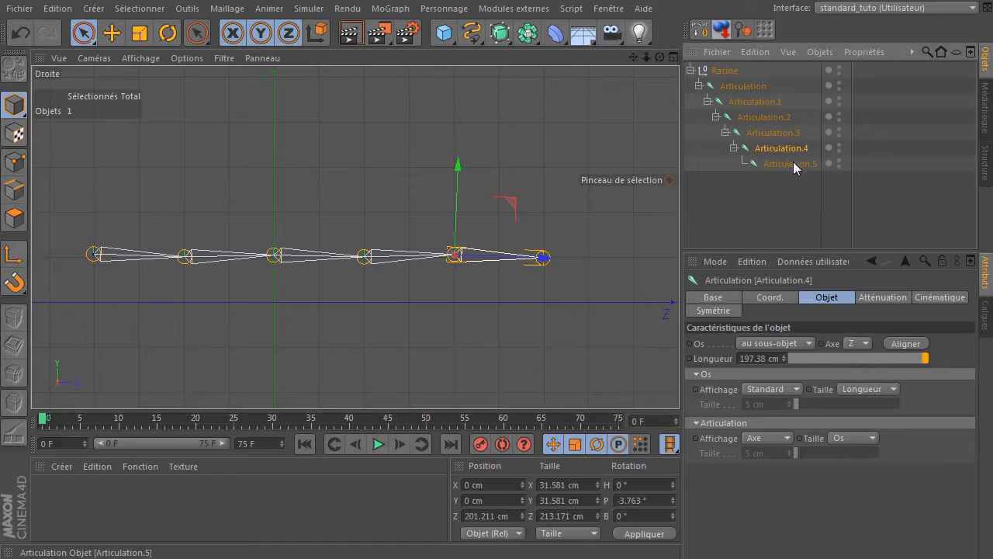
pyautogui.click(792, 163)
pyautogui.click(558, 315)
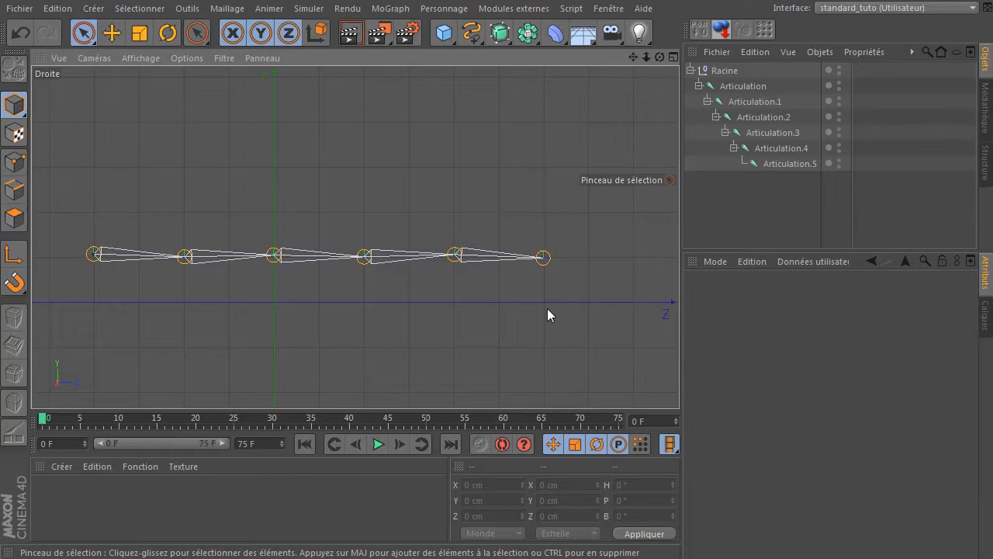
# - Examine the joint chain in the Perspective view, including the bone that belongs to Articulation.1
pyautogui.middleClick(547, 308)
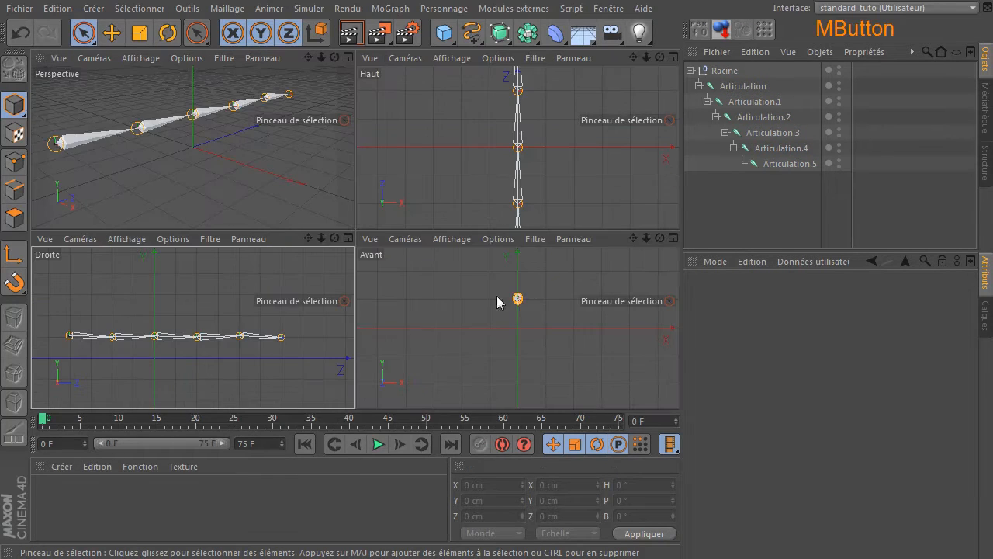
pyautogui.middleClick(261, 152)
pyautogui.moveTo(634, 57)
pyautogui.mouseDown()
pyautogui.moveTo(633, 85)
pyautogui.moveTo(633, 58)
pyautogui.mouseUp()
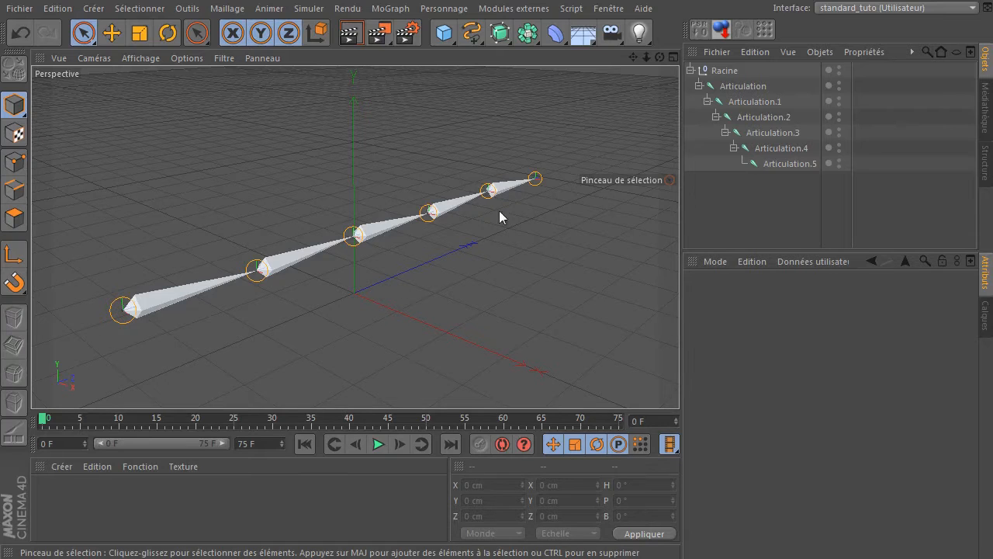
pyautogui.keyDown('alt'); pyautogui.moveTo(52, 279); pyautogui.dragTo(72, 325, button='right'); pyautogui.keyUp('alt')
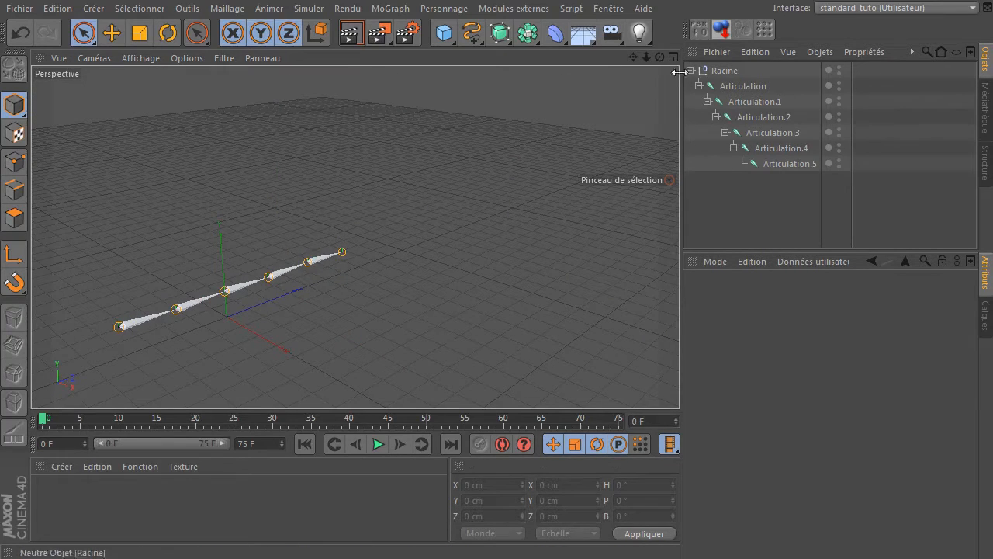
pyautogui.moveTo(633, 57); pyautogui.dragTo(633, 58)
pyautogui.moveTo(355, 236); pyautogui.dragTo(354, 236)
pyautogui.moveTo(660, 56); pyautogui.dragTo(651, 75)
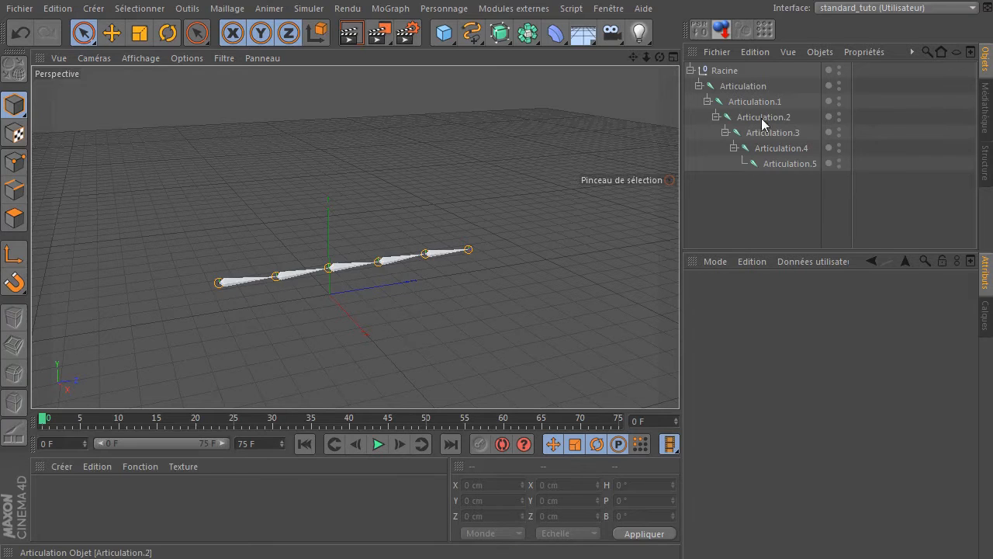
pyautogui.click(742, 103)
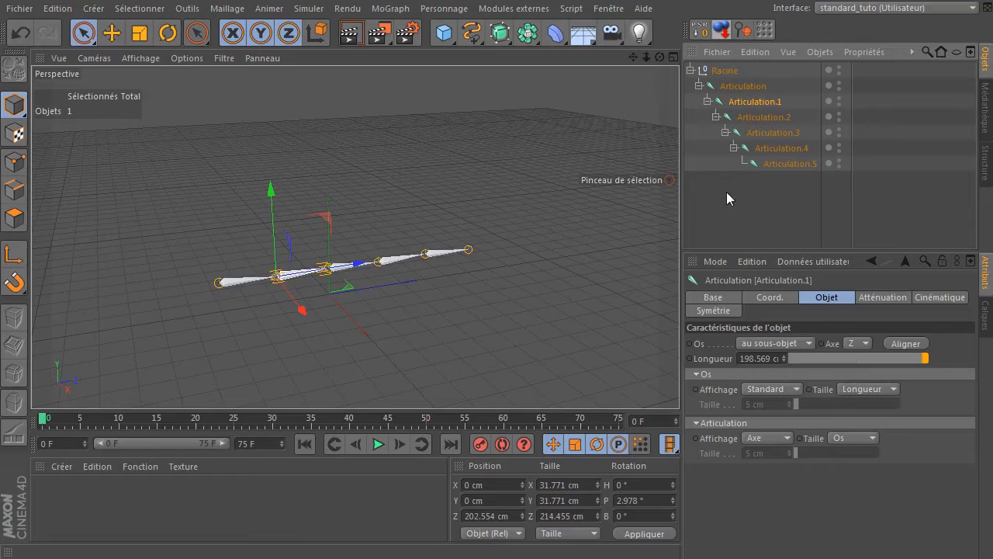
pyautogui.click(709, 203)
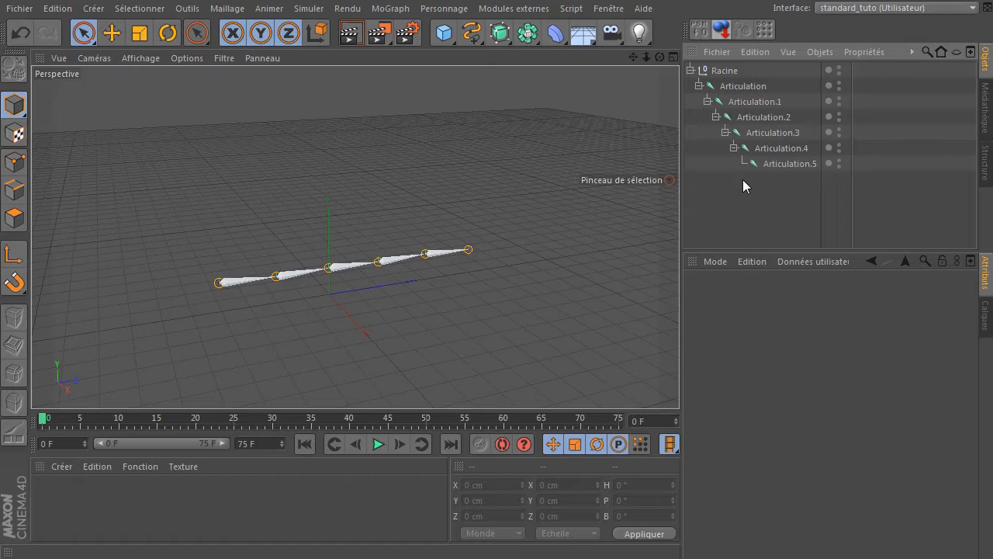
pyautogui.click(710, 189)
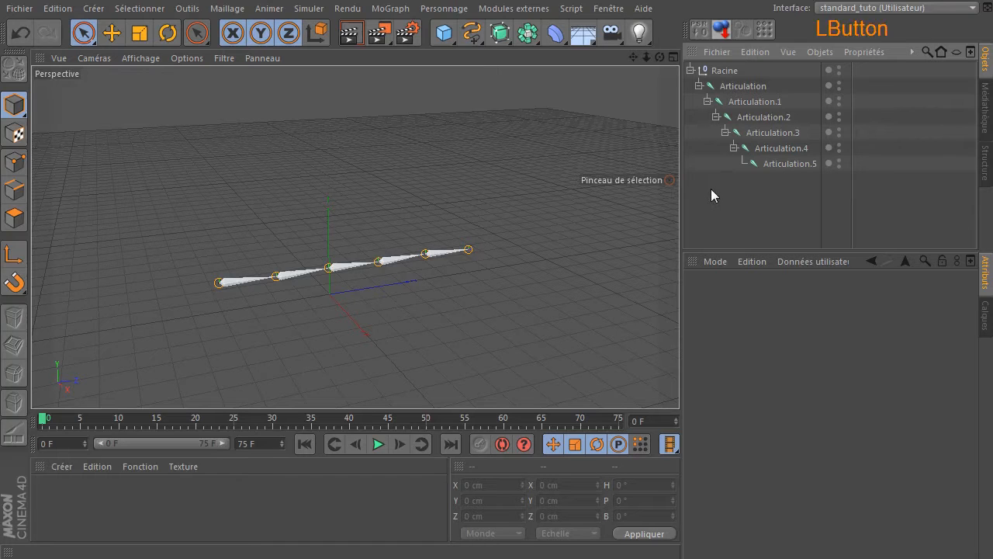
# - Convert the six joints to a spline in the Right view and place the spline below the Racine hierarchy
pyautogui.middleClick(414, 232)
pyautogui.middleClick(249, 329)
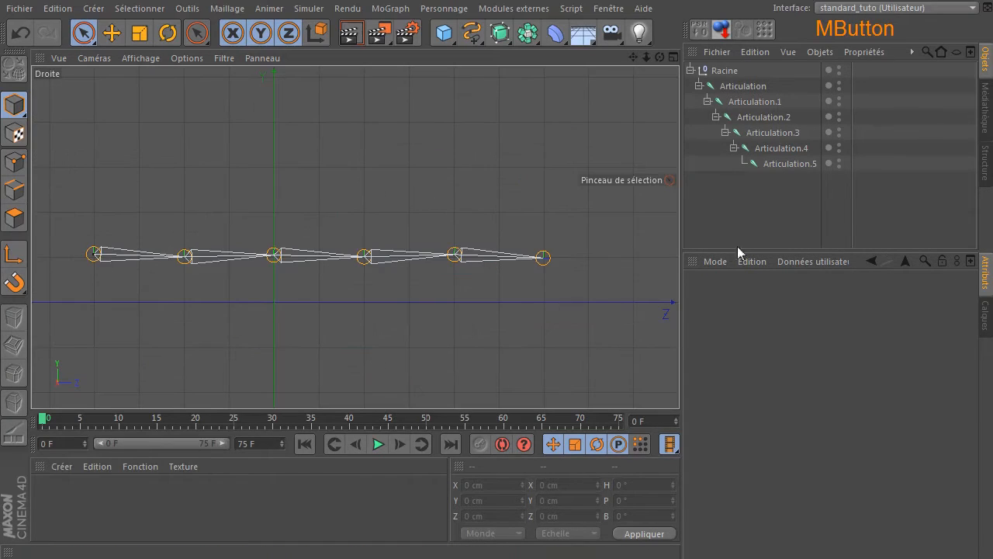
pyautogui.moveTo(740, 220); pyautogui.dragTo(792, 71)
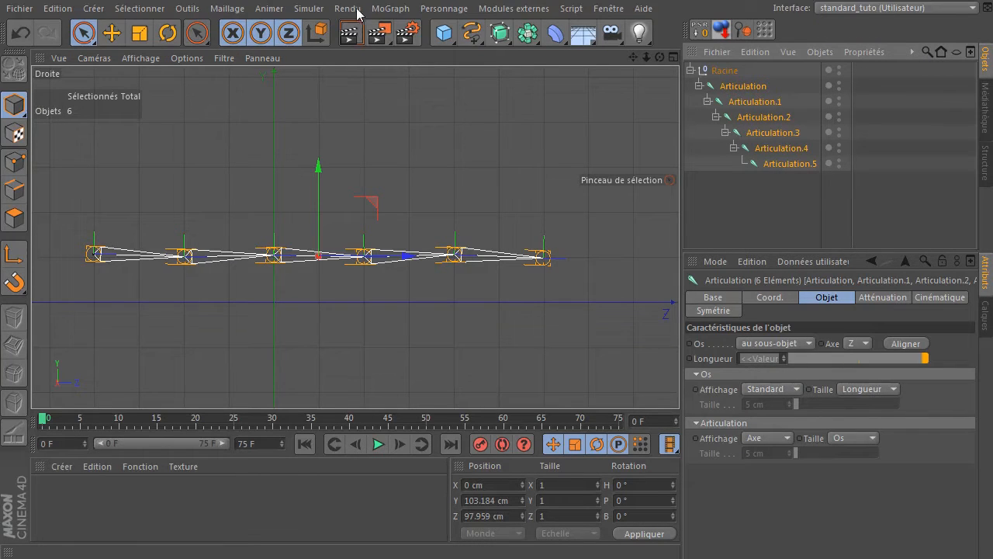
pyautogui.click(439, 14)
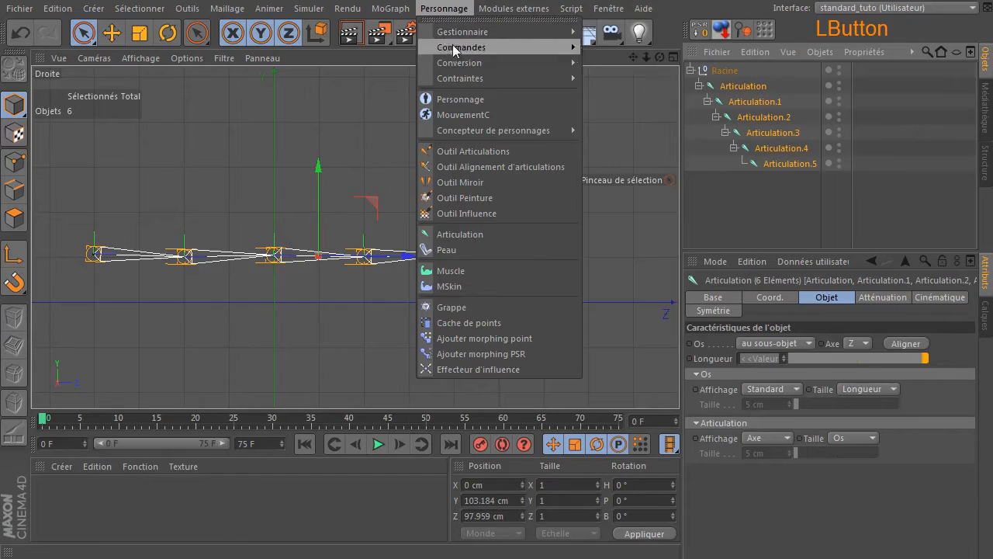
pyautogui.moveTo(458, 62)
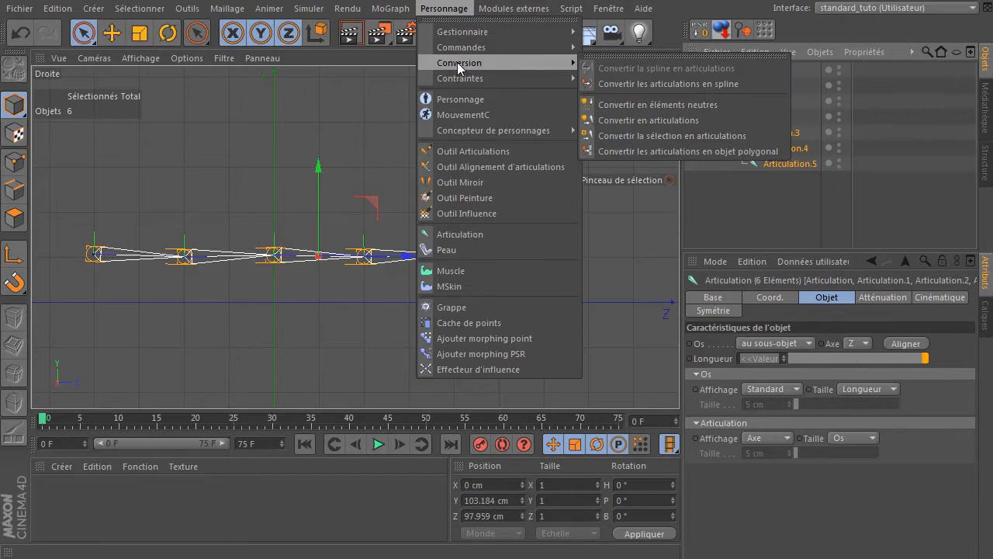
pyautogui.click(650, 85)
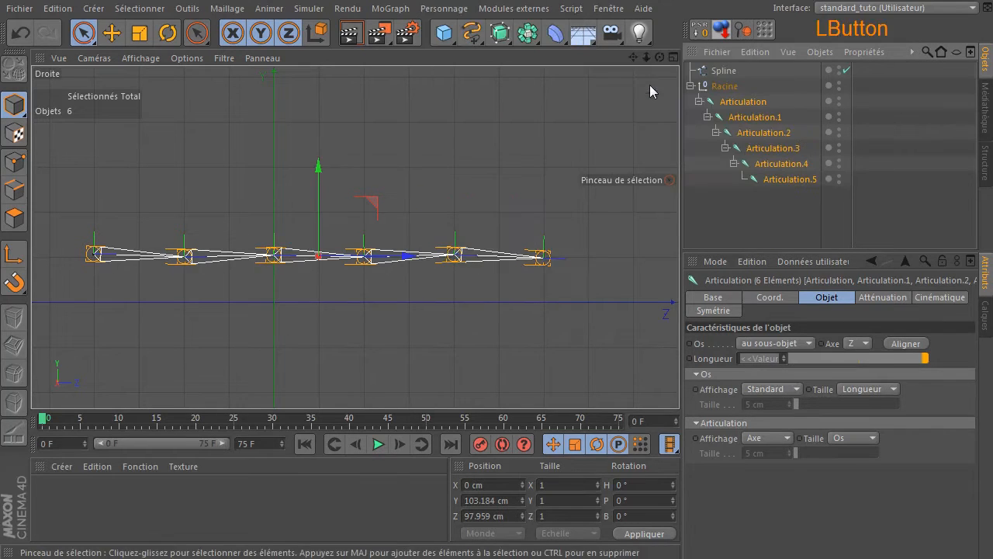
pyautogui.click(729, 73)
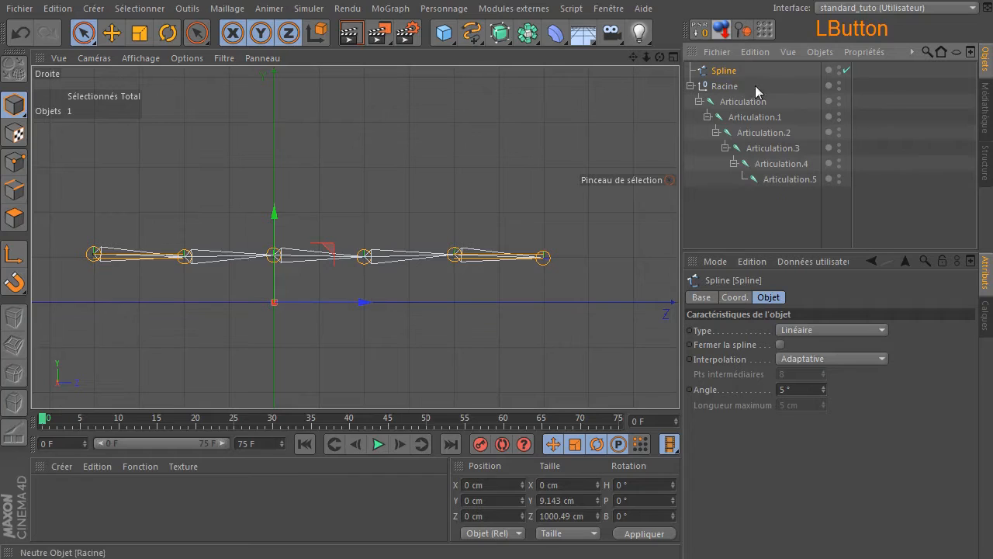
pyautogui.moveTo(721, 71); pyautogui.dragTo(769, 225)
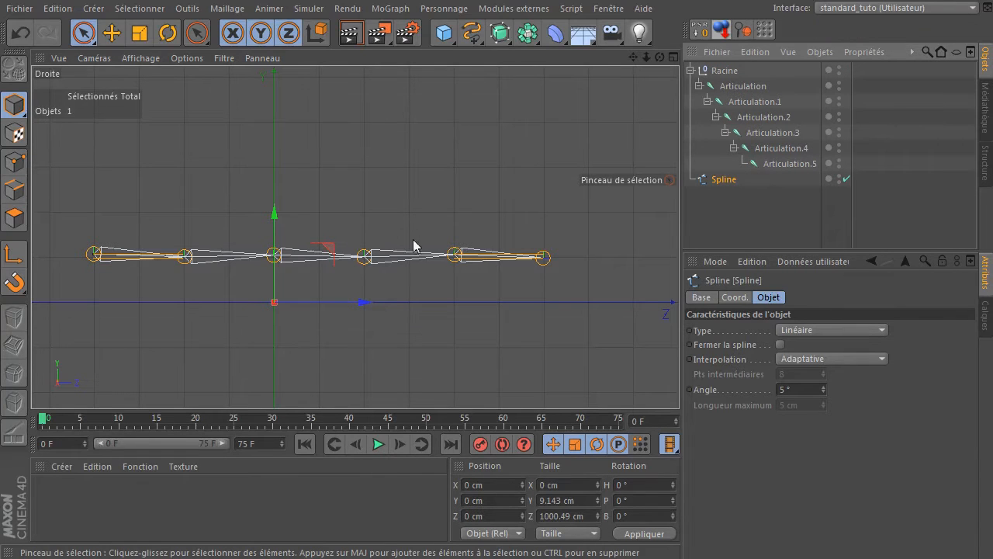
# - Move the spline up above the joint chain to about Y 154 cm and display its points
pyautogui.click(113, 33)
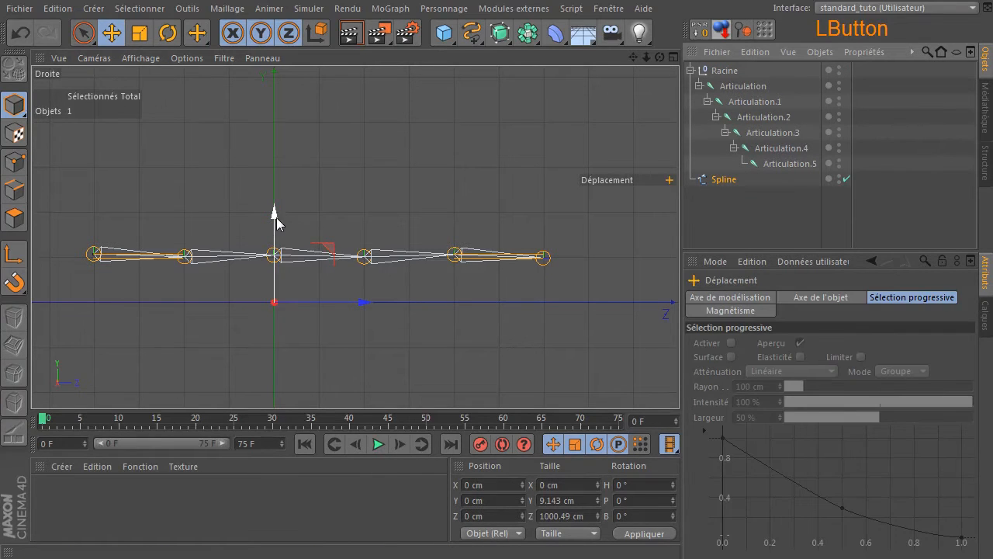
pyautogui.moveTo(275, 218); pyautogui.dragTo(297, 155)
pyautogui.click(15, 162)
pyautogui.scroll(2, 145, 220)
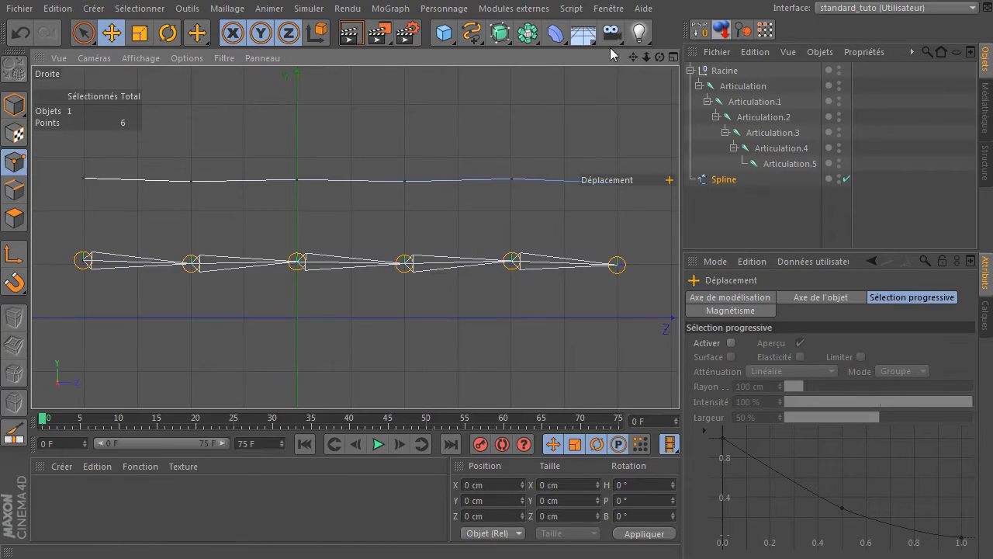
pyautogui.moveTo(633, 58); pyautogui.dragTo(631, 39)
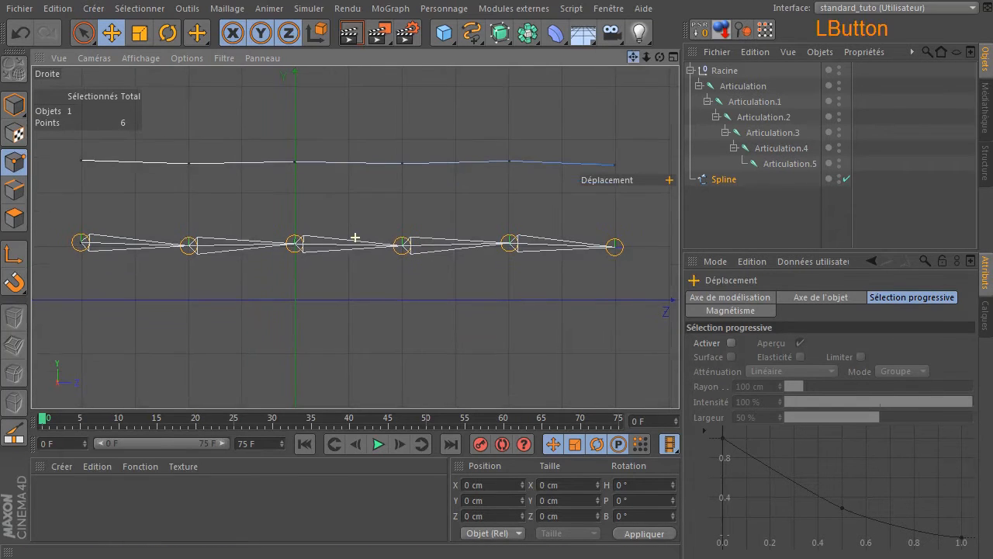
# - Examine the spline's points one by one to compare their positions with the joints of the chain
pyautogui.click(80, 160)
pyautogui.moveTo(132, 111); pyautogui.dragTo(156, 114)
pyautogui.hotkey('ctrl', 'z')
pyautogui.click(189, 163)
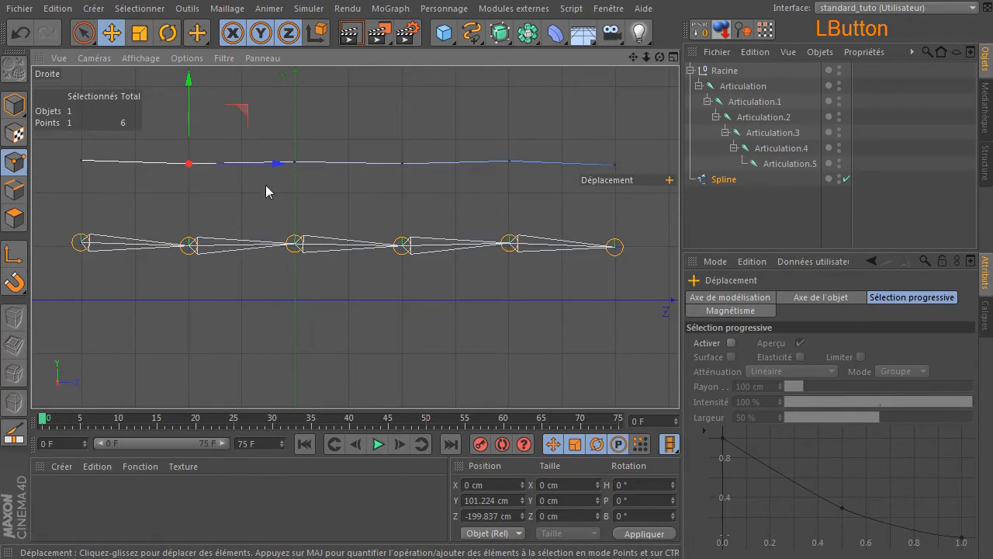
pyautogui.moveTo(293, 150)
pyautogui.mouseDown()
pyautogui.moveTo(284, 164)
pyautogui.moveTo(290, 156)
pyautogui.mouseUp()
pyautogui.hotkey('ctrl', 'z')
pyautogui.press('space')
pyautogui.click(302, 171)
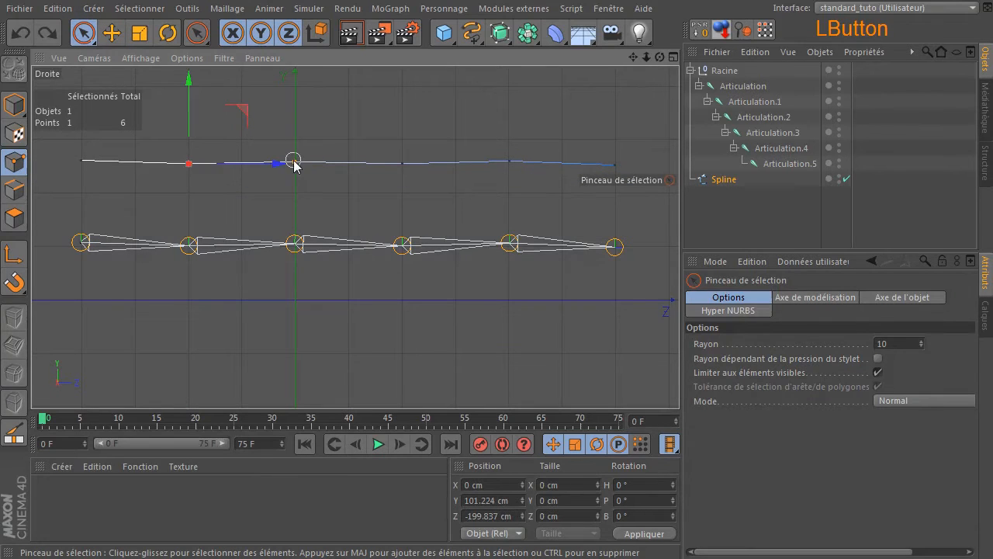
pyautogui.click(398, 163)
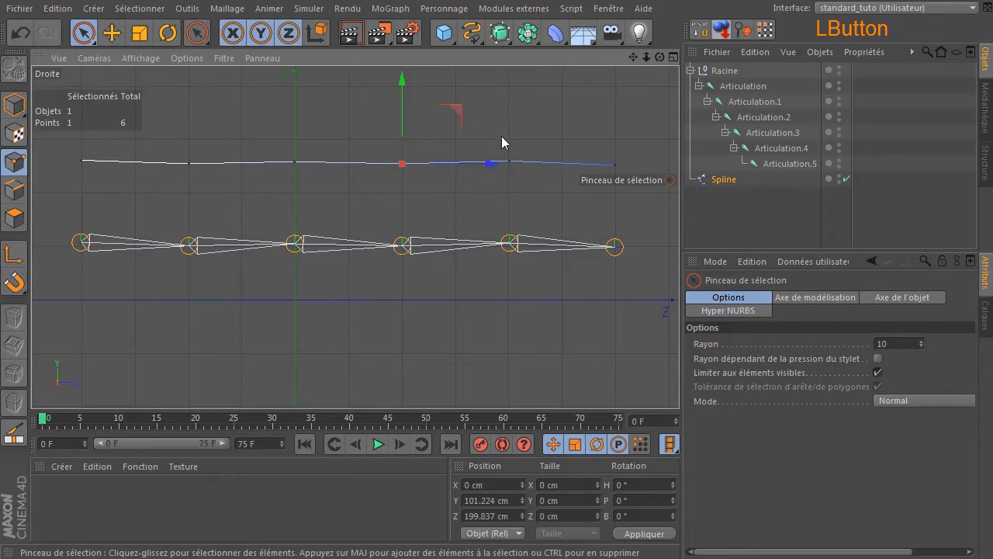
pyautogui.click(615, 165)
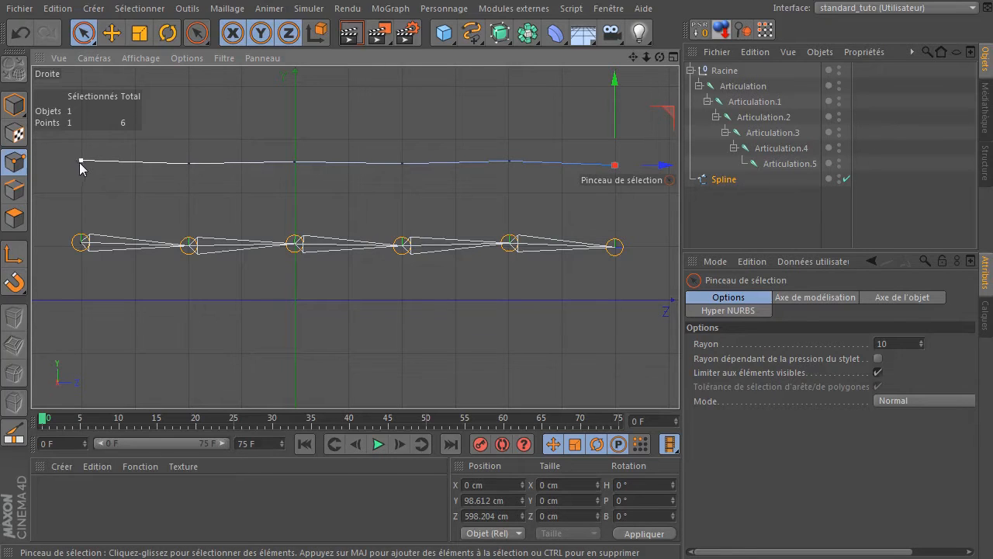
# - Return to object editing and undo the spline's upward move
pyautogui.click(14, 103)
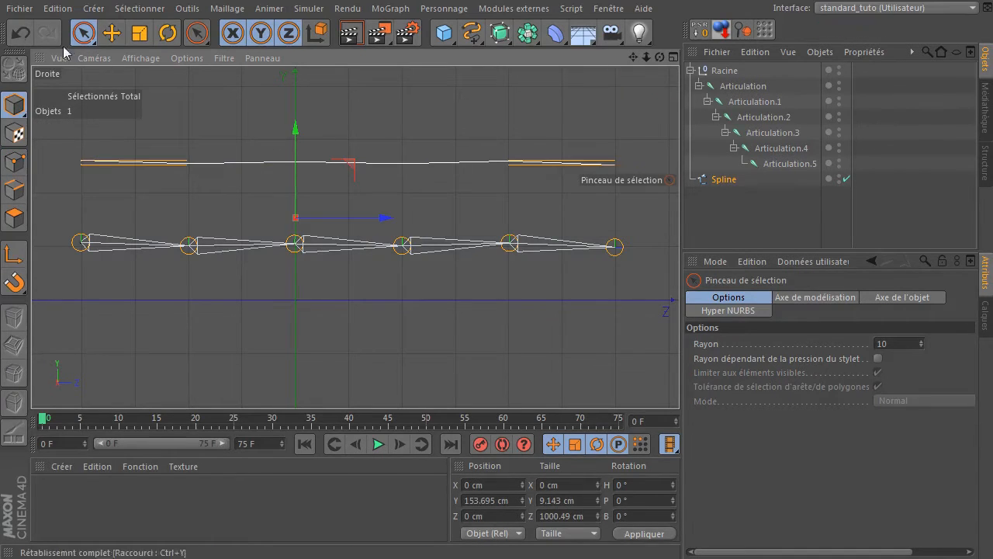
pyautogui.click(16, 34)
pyautogui.click(17, 38)
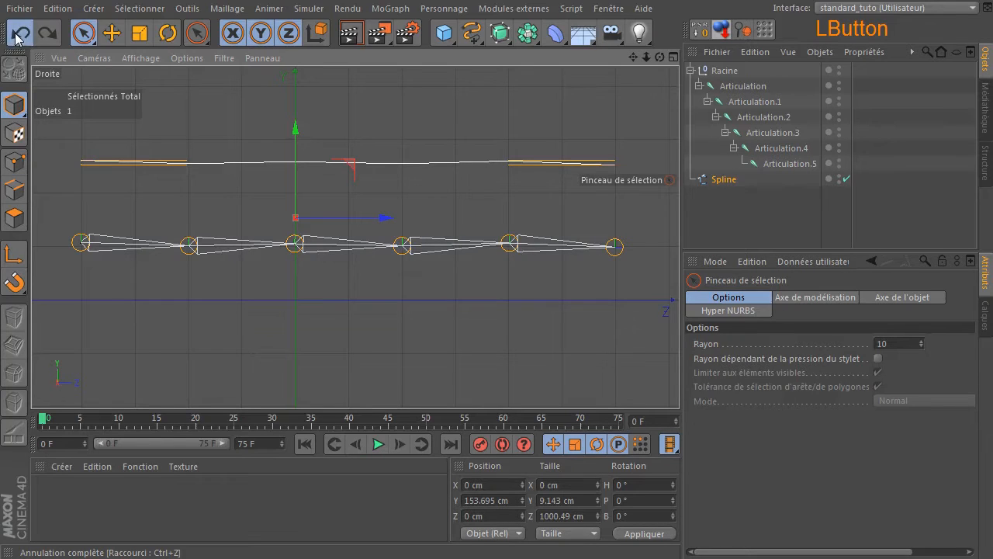
pyautogui.click(17, 38)
pyautogui.click(17, 35)
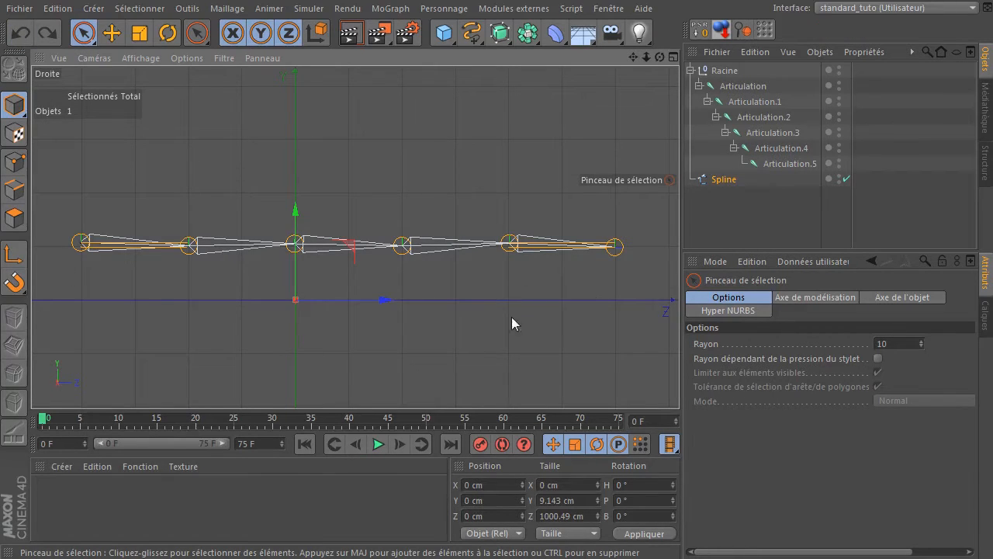
pyautogui.click(472, 33)
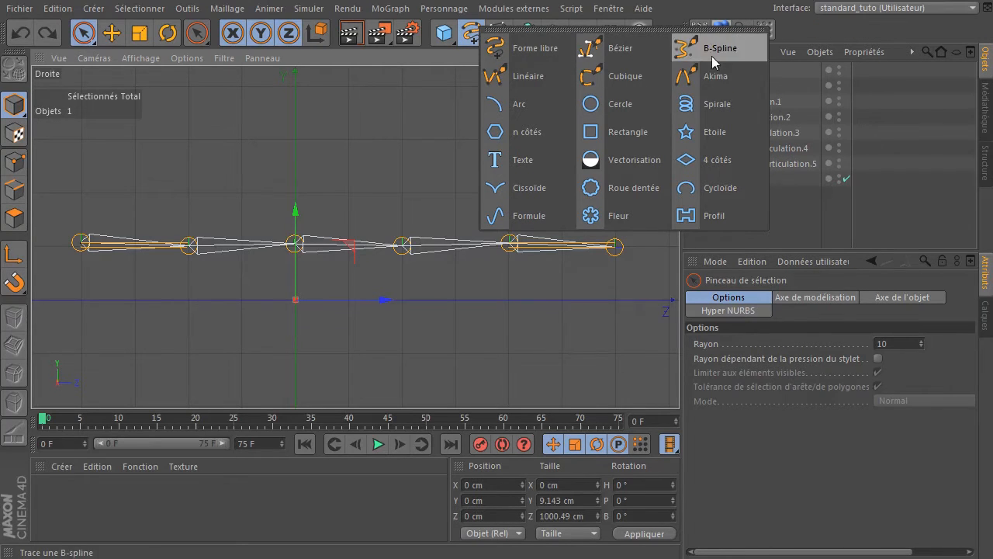
pyautogui.click(706, 12)
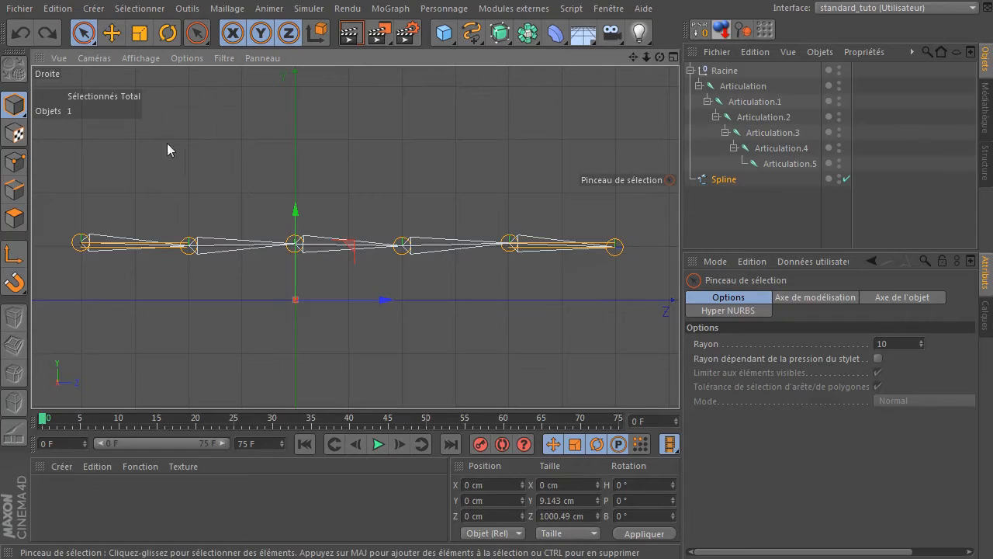
pyautogui.click(743, 206)
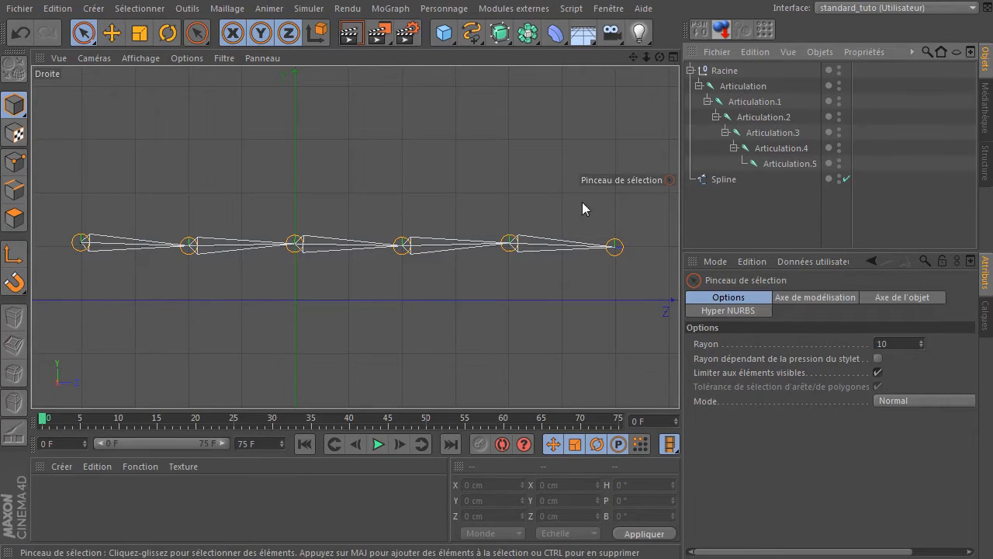
# - Set the spline's type to Bézier and hide the Racine joint chain in the viewport
pyautogui.click(723, 180)
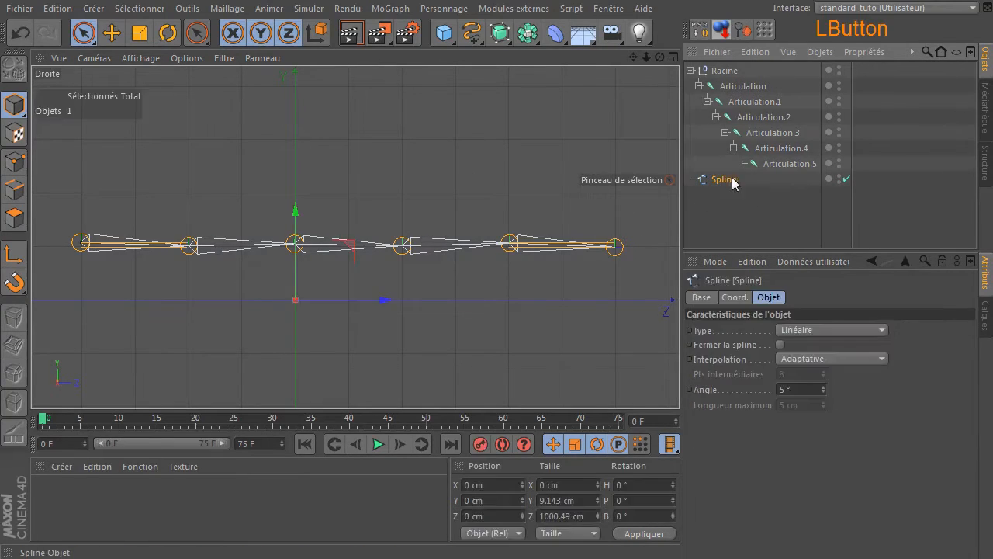
pyautogui.click(859, 327)
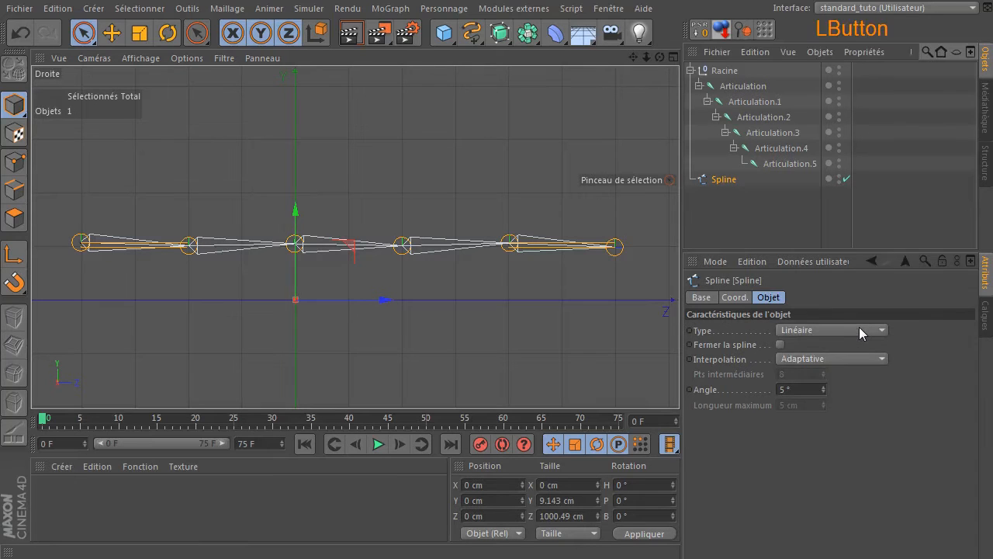
pyautogui.click(821, 407)
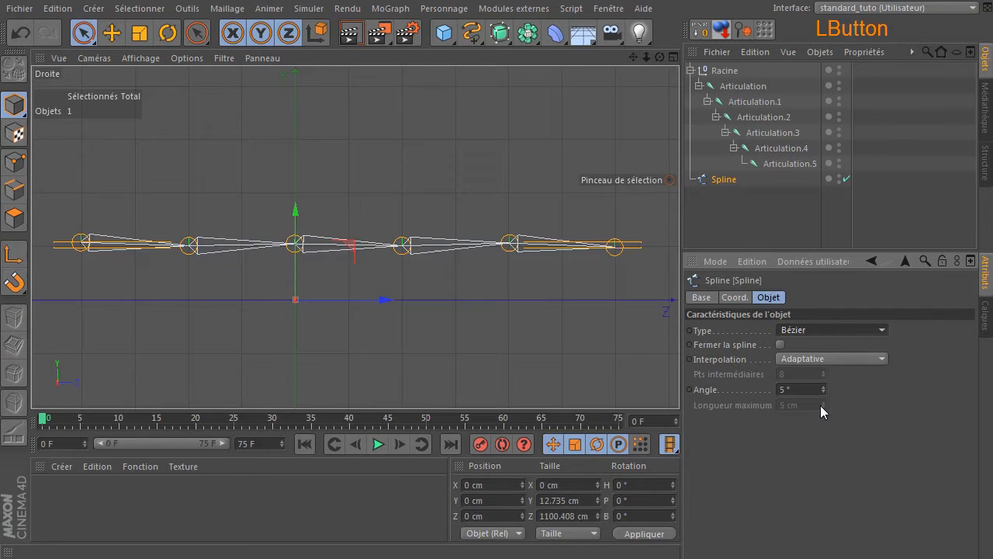
pyautogui.click(839, 69)
pyautogui.click(717, 216)
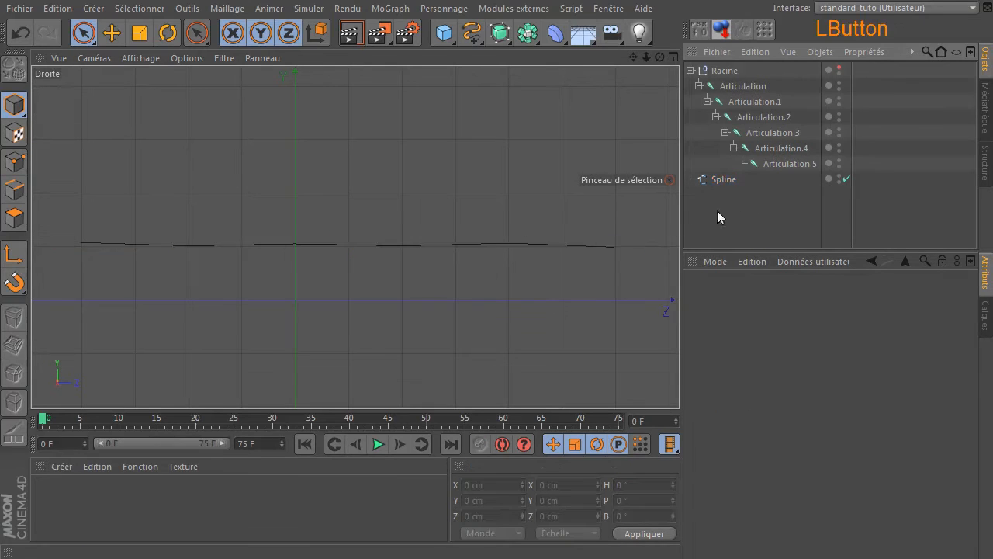
# - Raise the spline's third point to about Y 214 cm to test the Bézier curvature, and undo the move
pyautogui.click(15, 162)
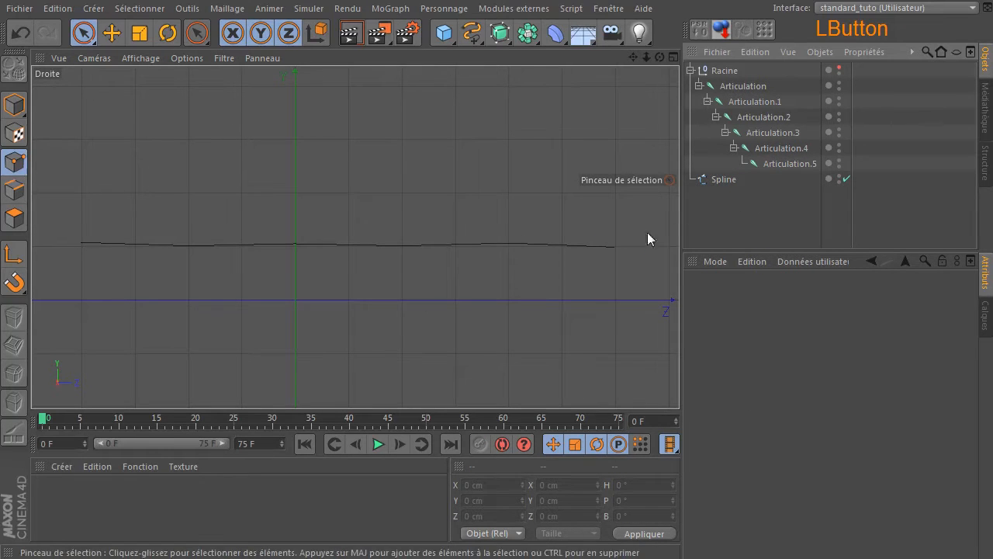
pyautogui.click(729, 179)
pyautogui.click(295, 244)
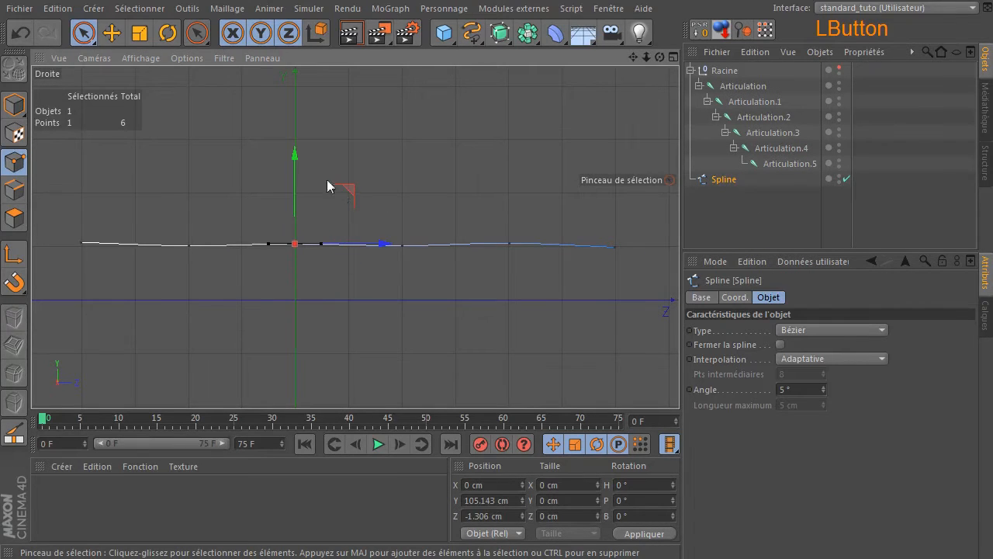
pyautogui.moveTo(297, 164); pyautogui.dragTo(303, 106)
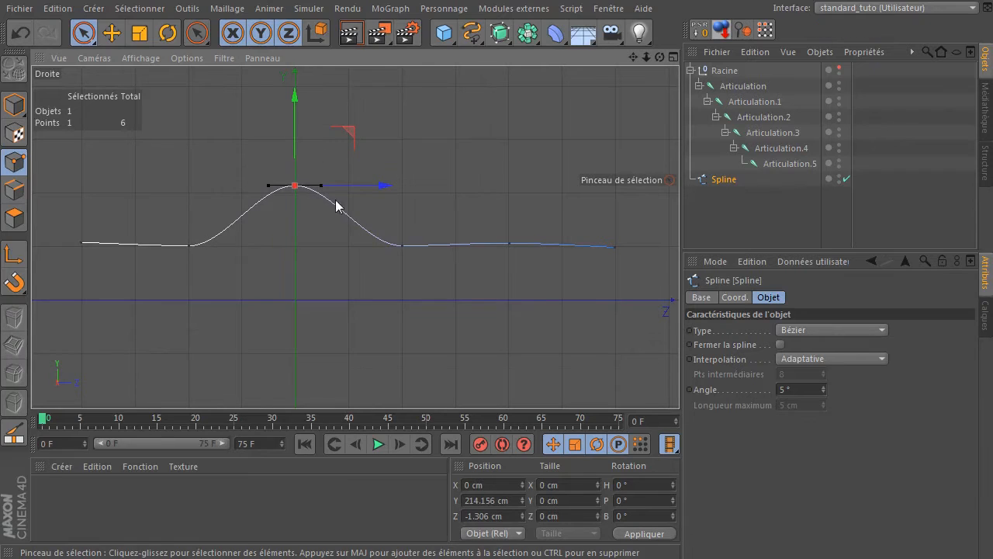
pyautogui.click(21, 32)
pyautogui.click(762, 225)
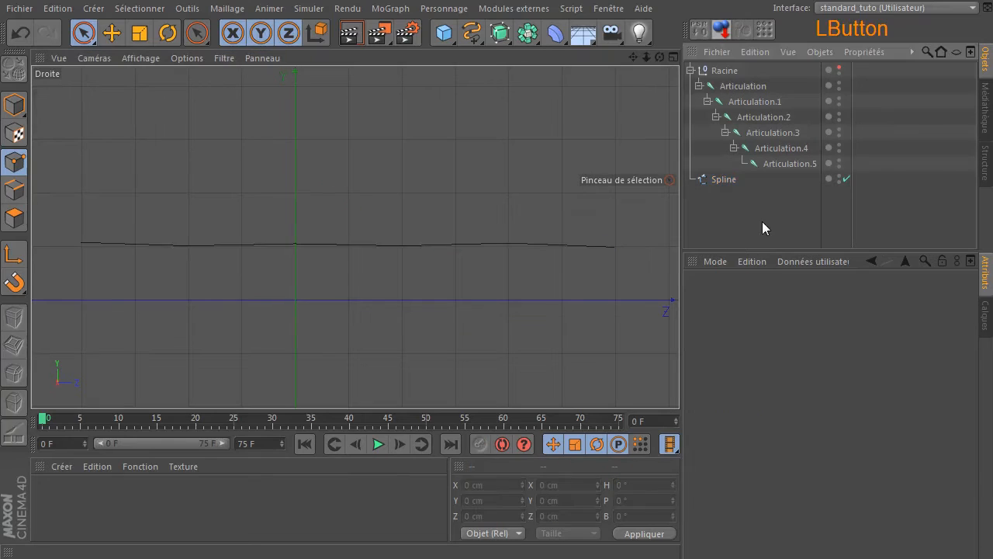
# - Set the whole spline's interpolation to Naturelle with 6 intermediate points and deselect it
pyautogui.click(741, 181)
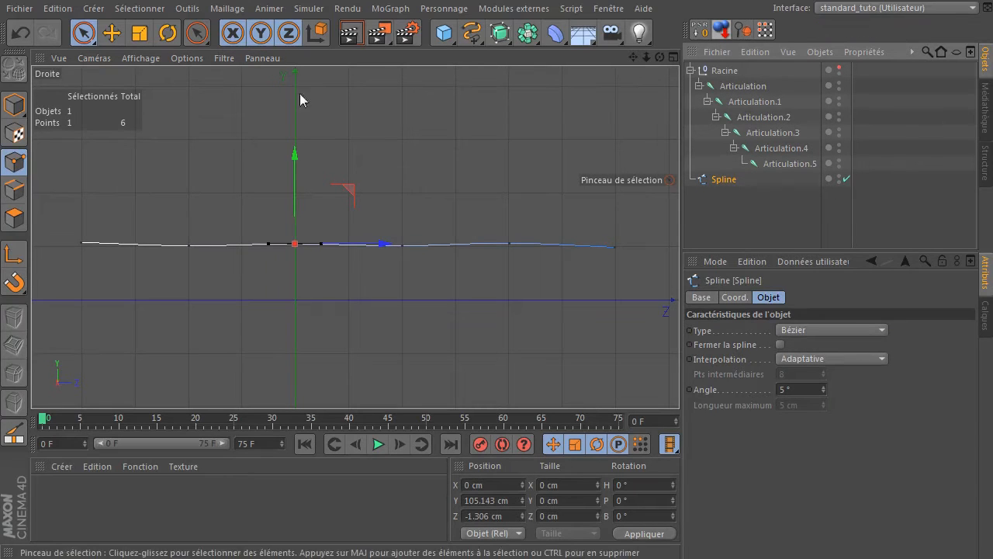
pyautogui.click(14, 104)
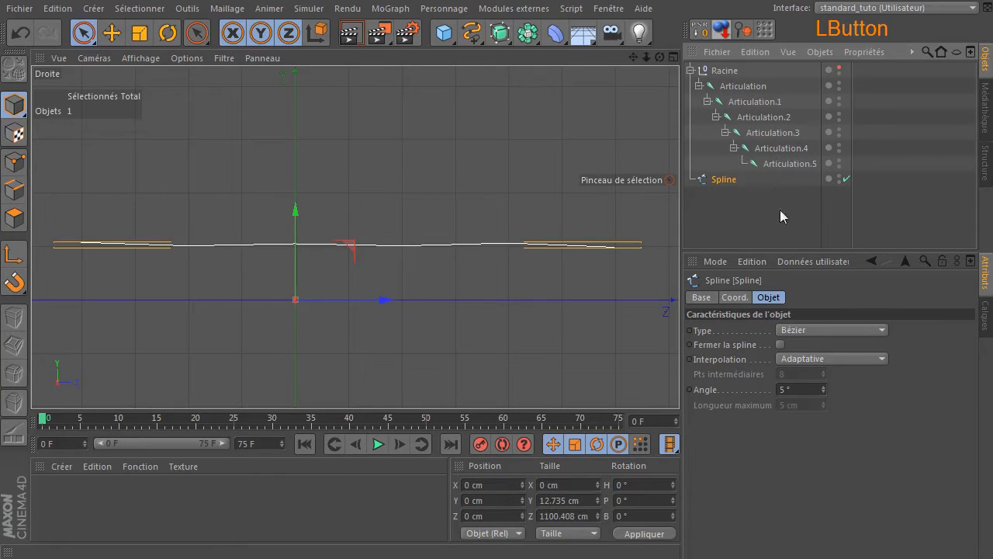
pyautogui.click(872, 357)
pyautogui.click(846, 392)
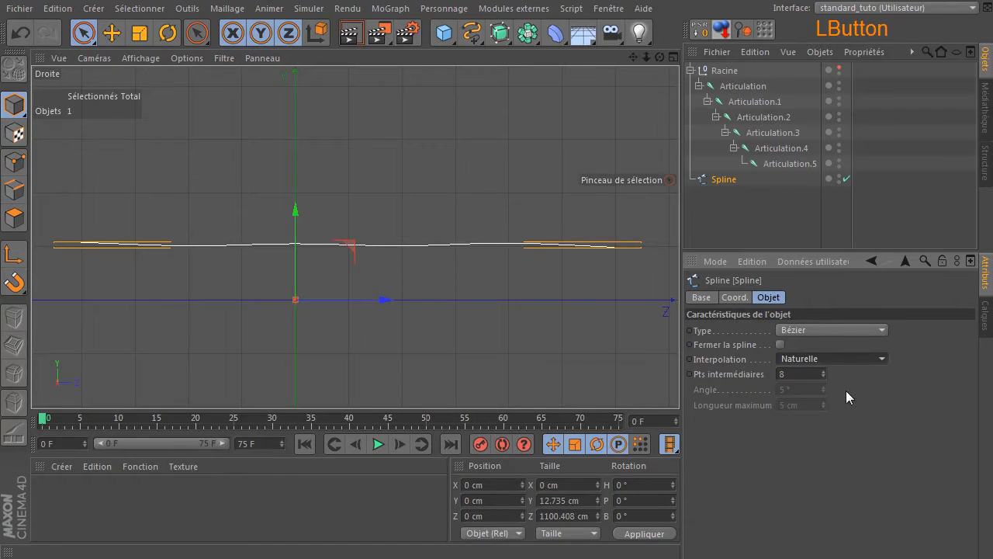
pyautogui.click(824, 377)
pyautogui.click(824, 378)
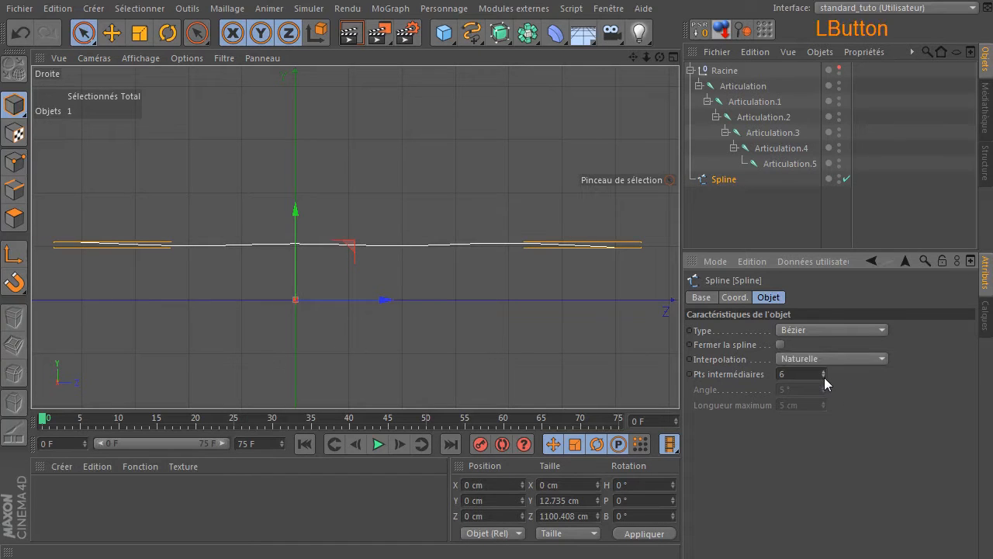
pyautogui.click(790, 226)
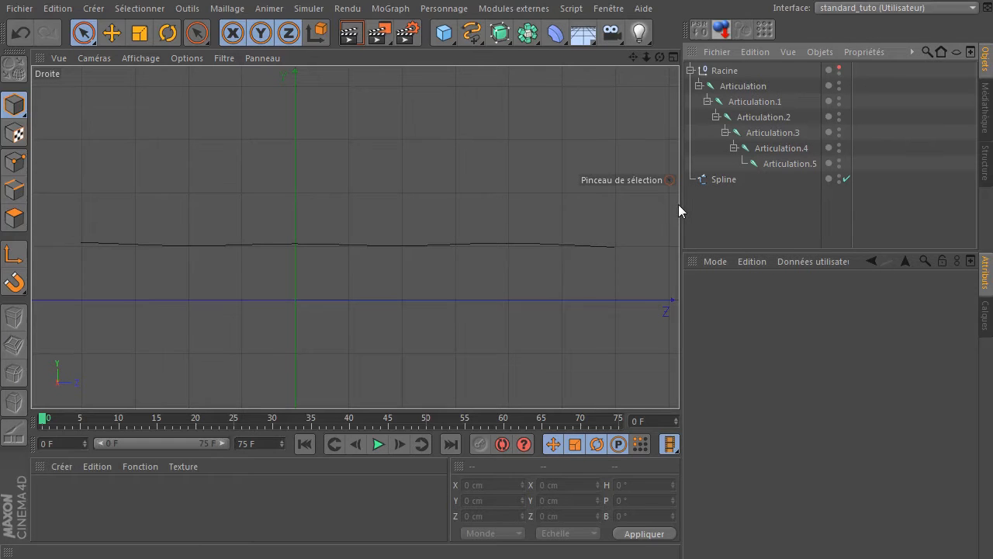
# - Return to the Perspective view and make the Racine joint chain visible again
pyautogui.middleClick(584, 230)
pyautogui.middleClick(122, 147)
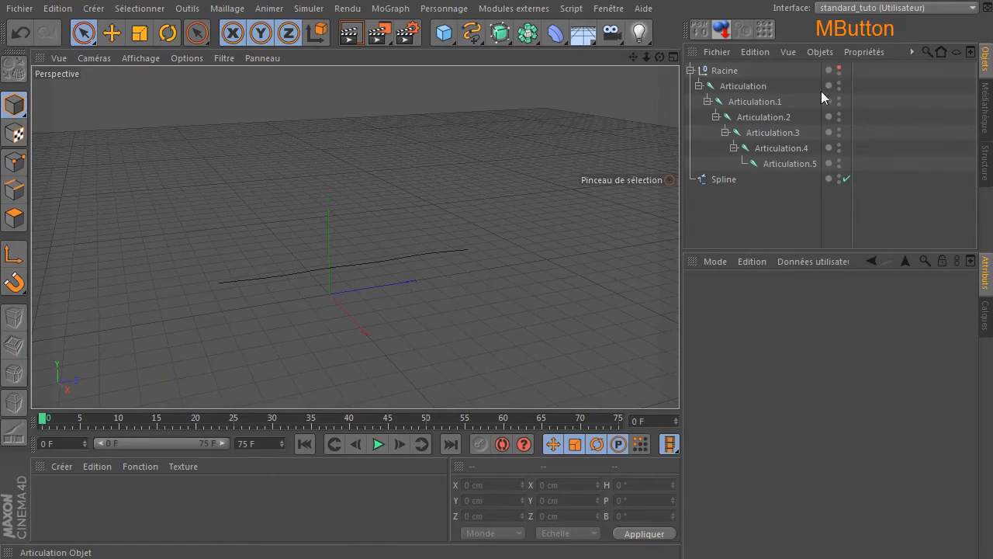
pyautogui.click(839, 70)
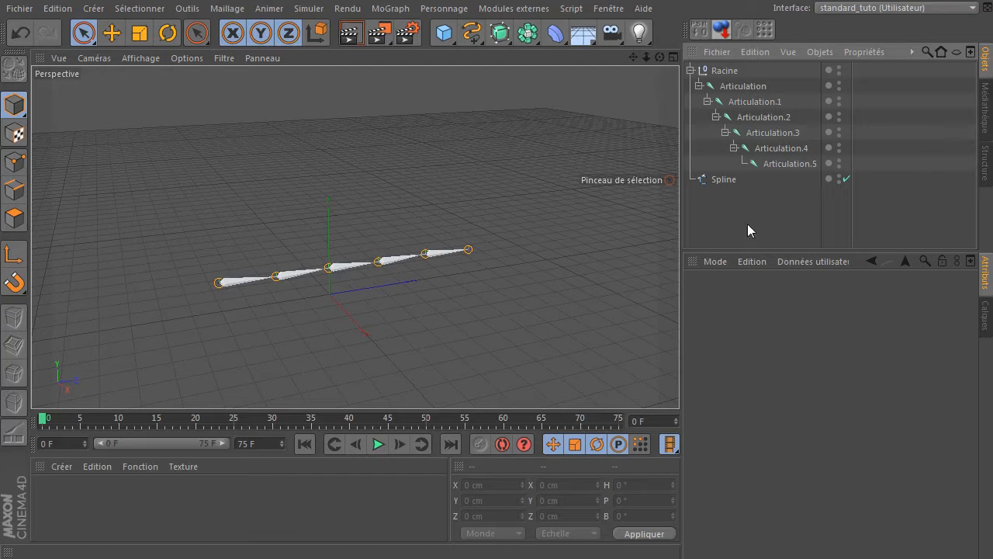
# - Add a CI Spline tag to the Articulation joint at the start of the chain
pyautogui.click(743, 86)
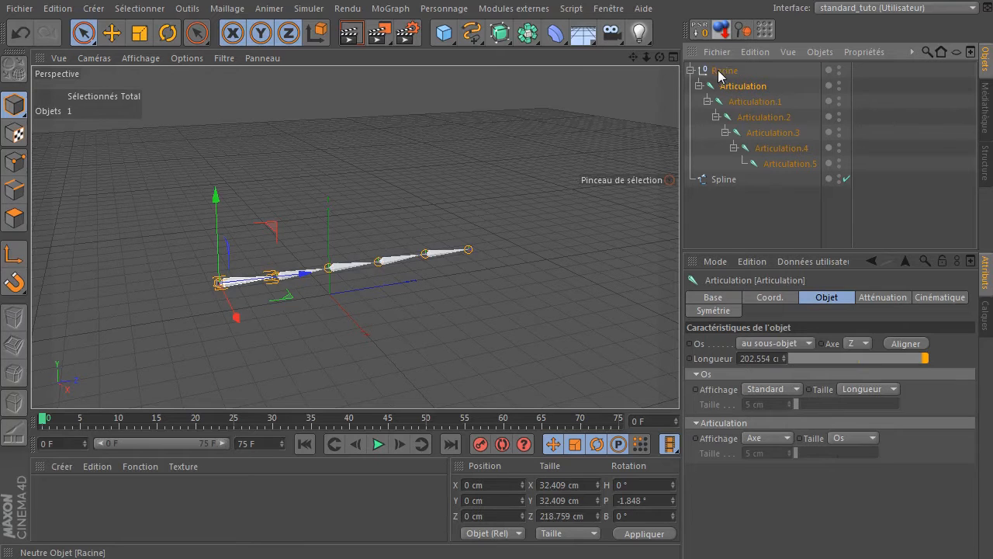
pyautogui.click(721, 72)
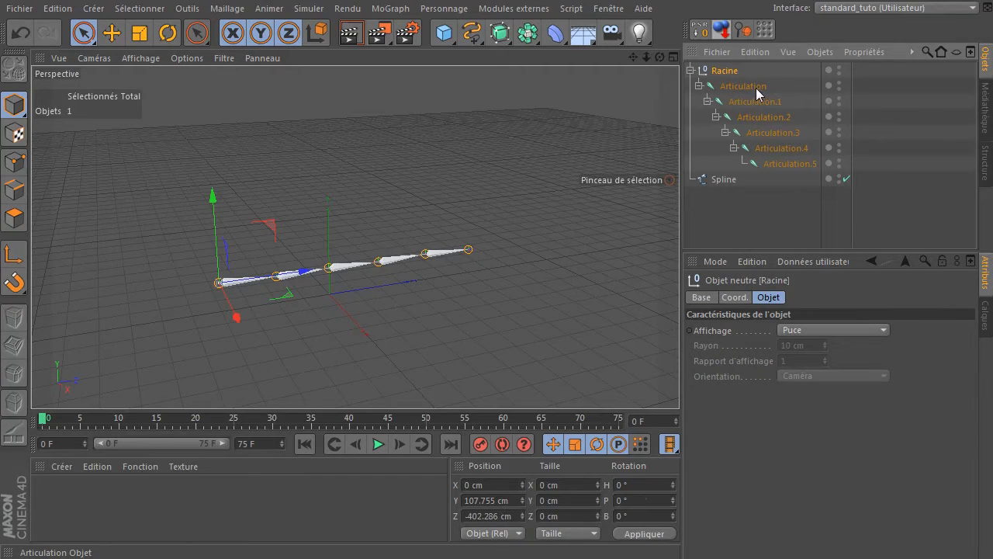
pyautogui.click(756, 88)
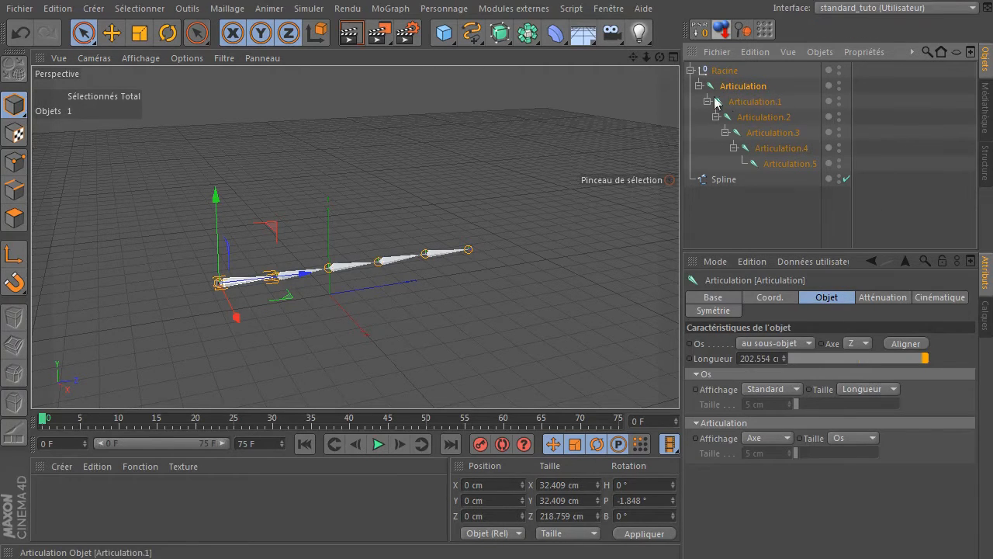
pyautogui.moveTo(682, 101); pyautogui.dragTo(670, 100)
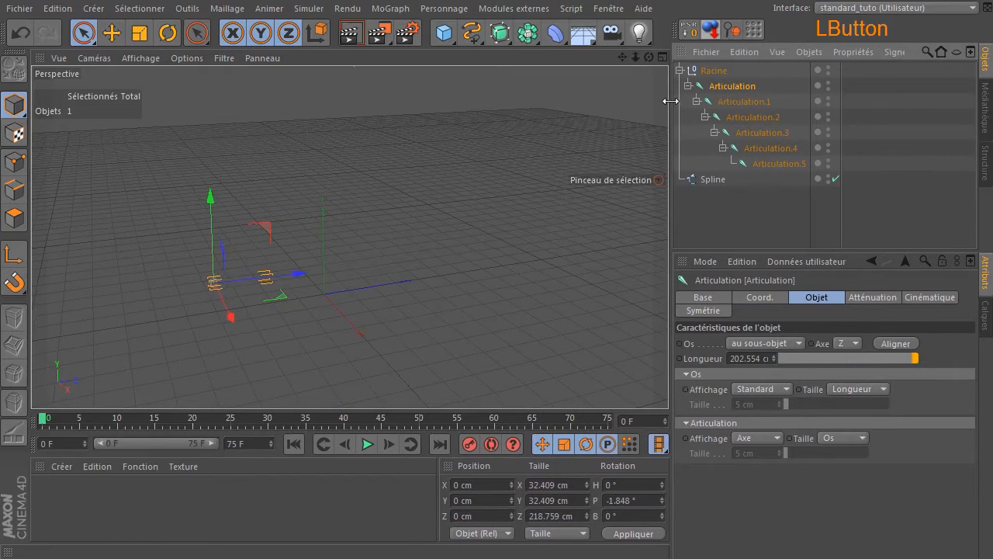
pyautogui.rightClick(717, 94)
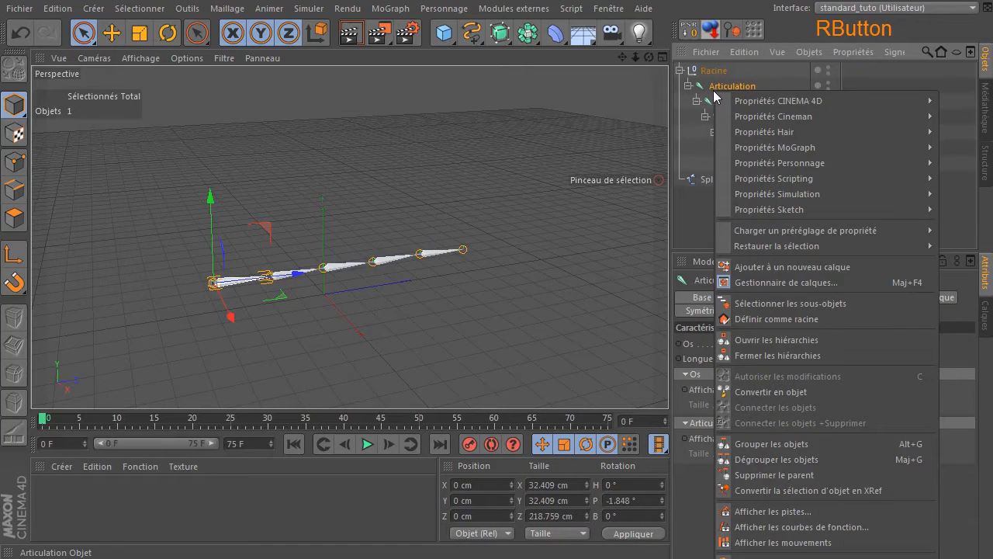
pyautogui.moveTo(786, 164)
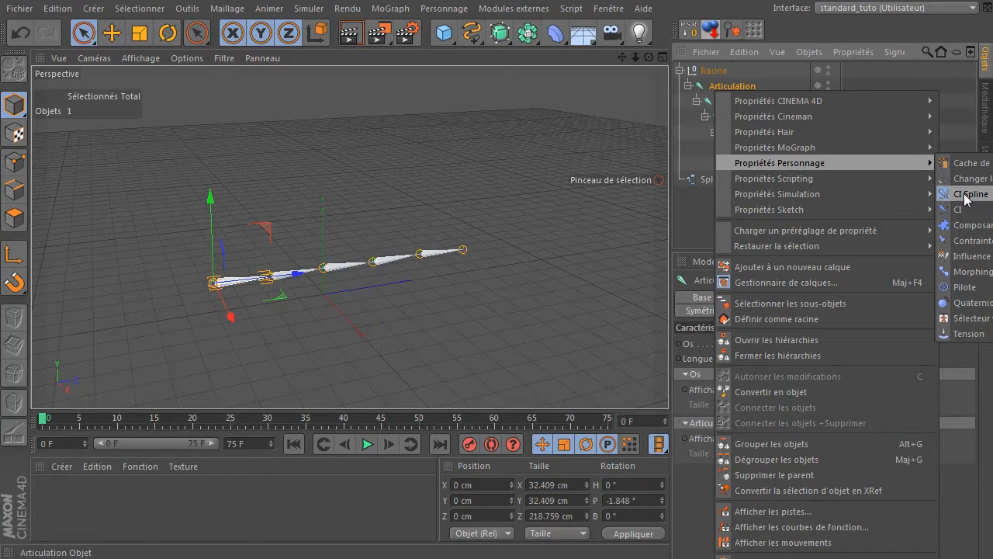
pyautogui.click(968, 200)
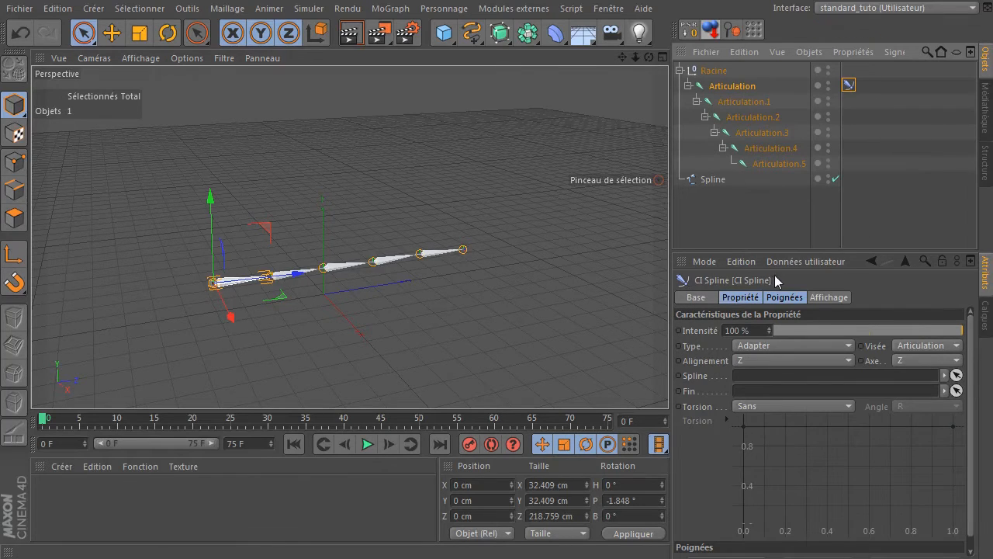
# - Assign the Spline object as the CI Spline tag's spline and Articulation.5 as its end joint
pyautogui.moveTo(776, 251); pyautogui.dragTo(770, 197)
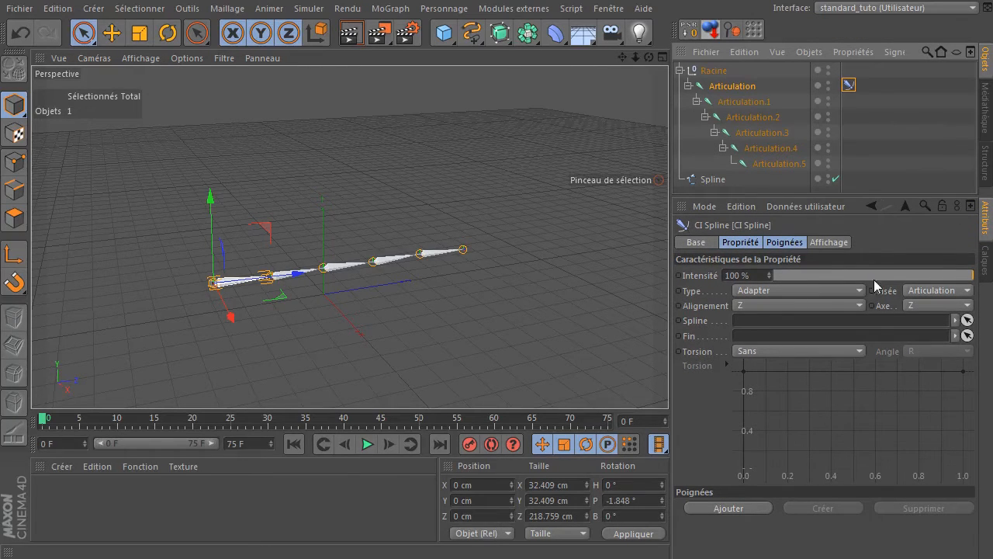
pyautogui.click(736, 245)
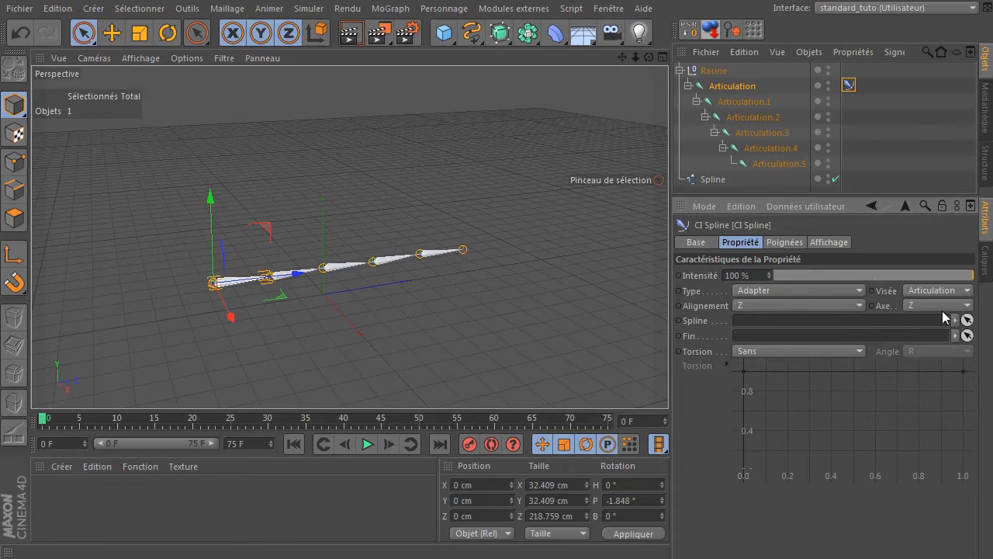
pyautogui.click(802, 306)
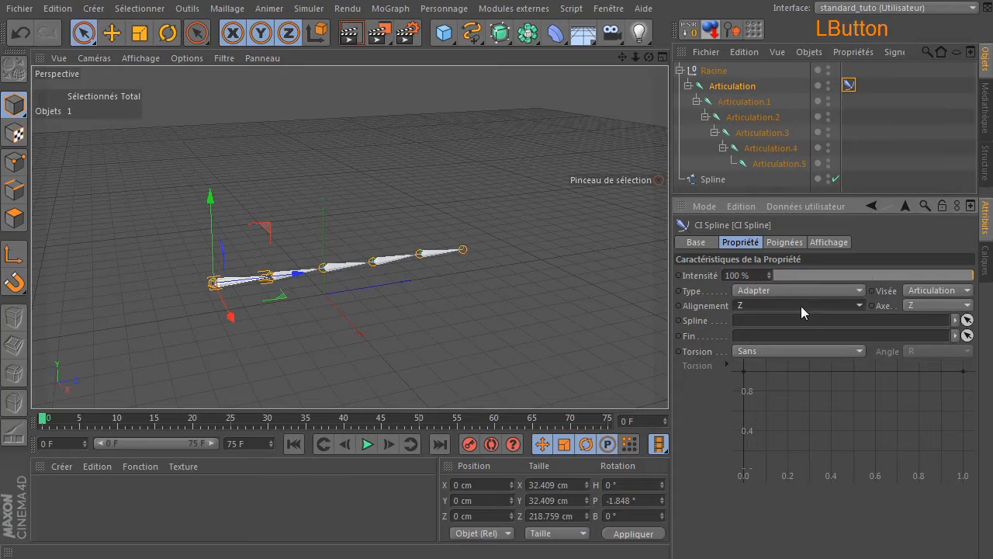
pyautogui.click(803, 306)
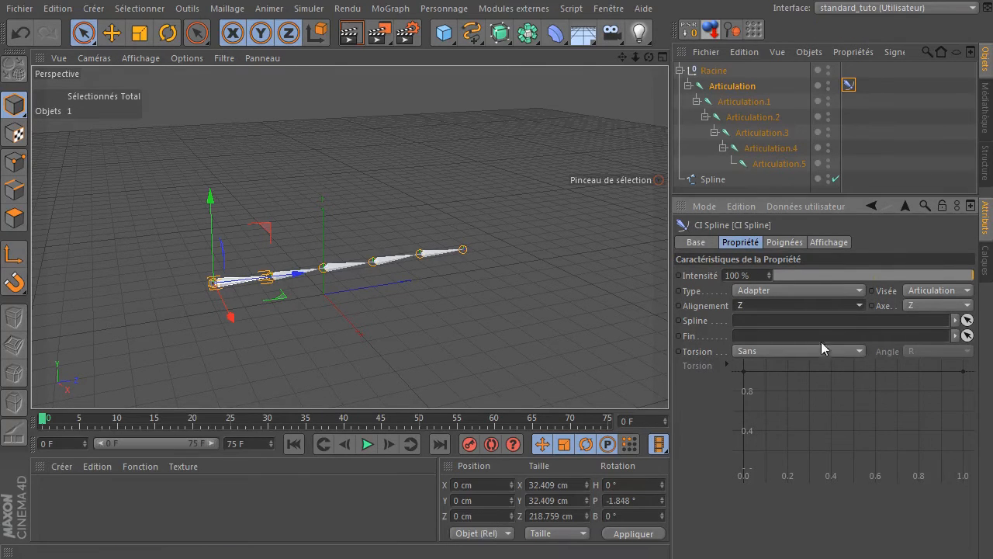
pyautogui.click(934, 292)
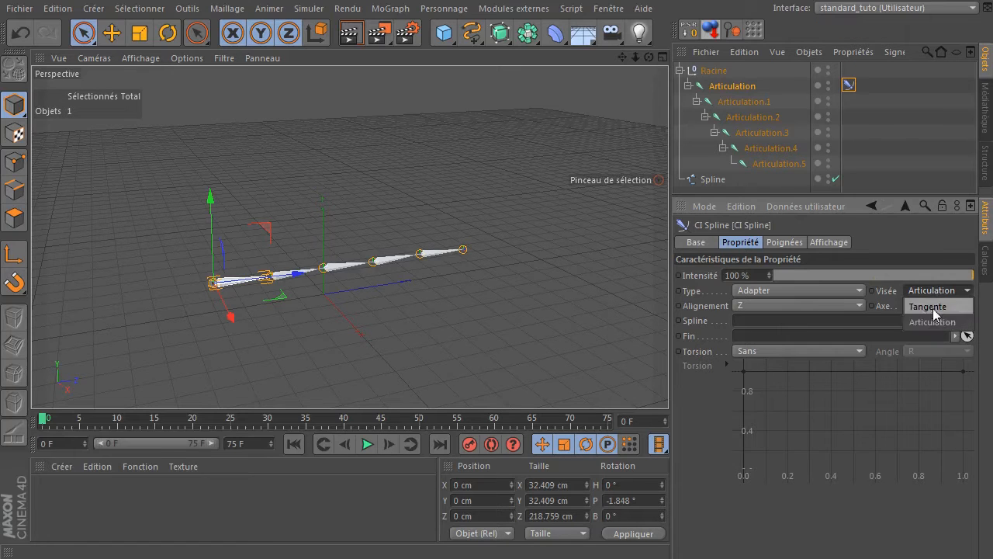
pyautogui.click(941, 295)
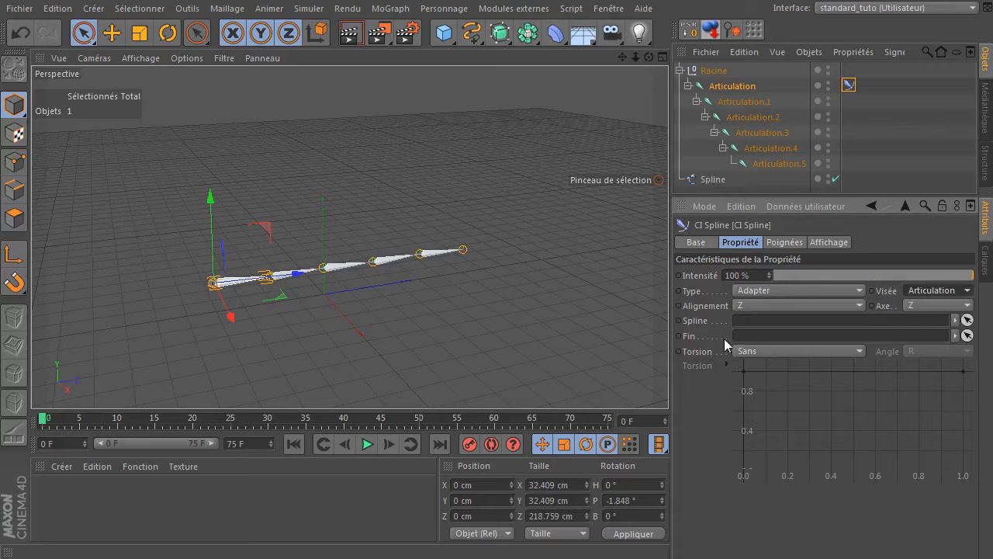
pyautogui.moveTo(716, 181); pyautogui.dragTo(753, 326)
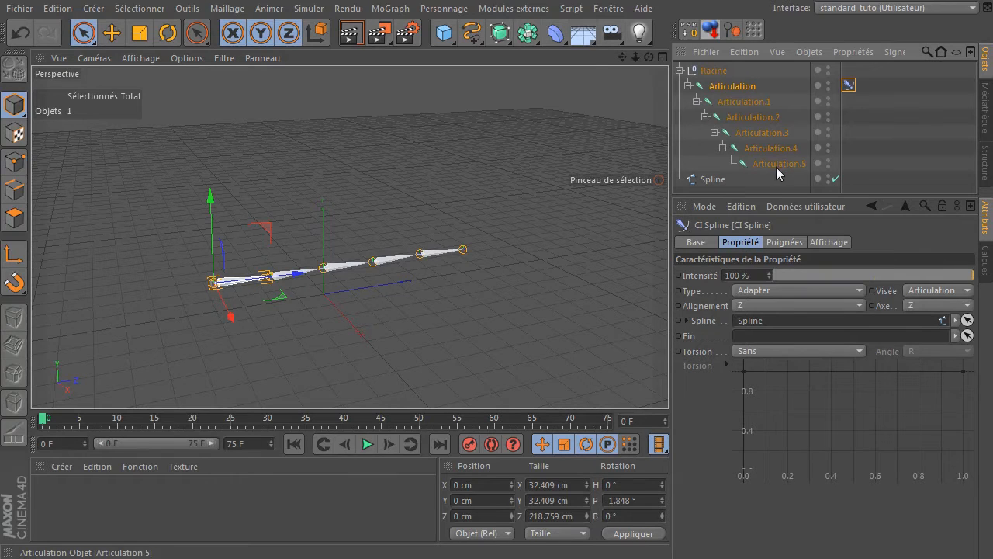
pyautogui.moveTo(777, 168); pyautogui.dragTo(794, 340)
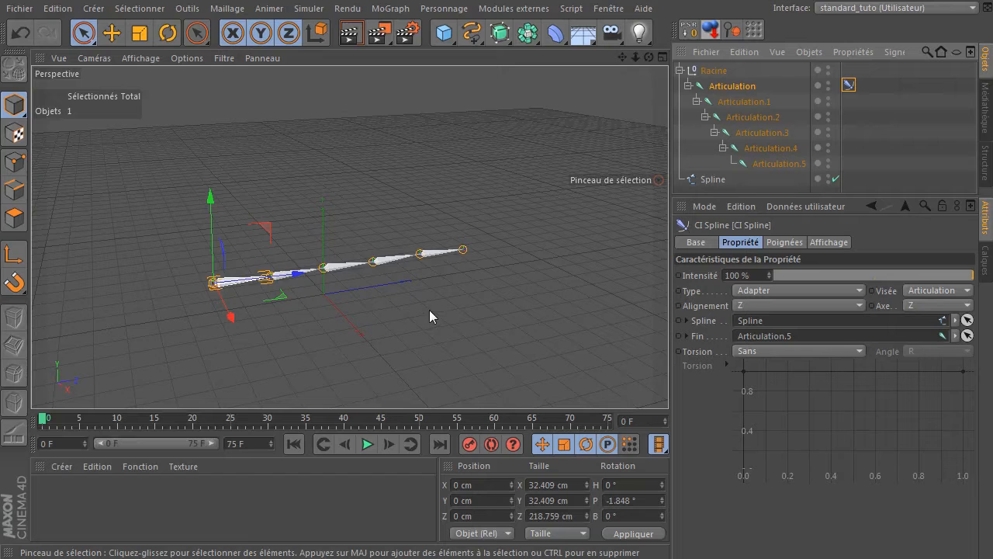
# - Raise the spline's second point to about Y 269 cm to test how the joints follow, and undo the move
pyautogui.click(710, 182)
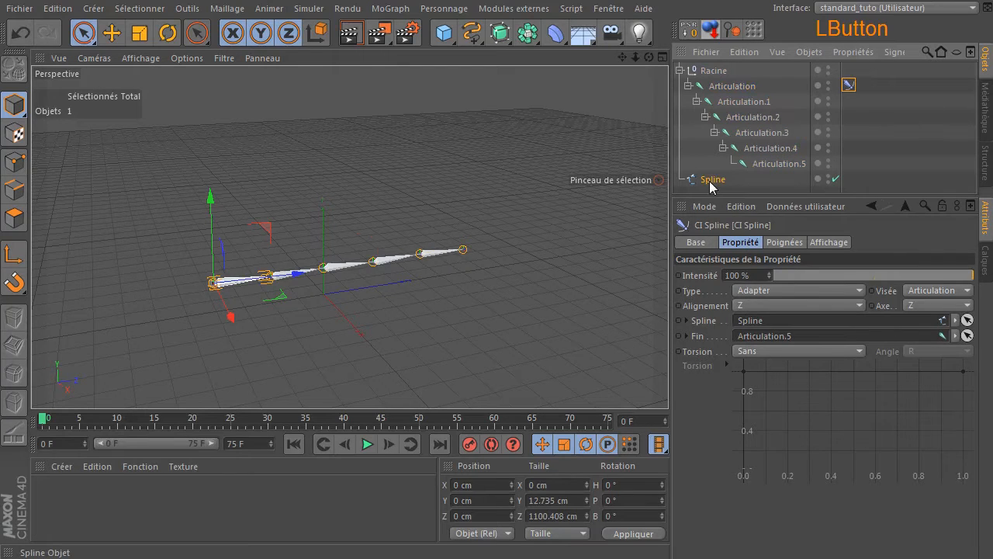
pyautogui.click(14, 160)
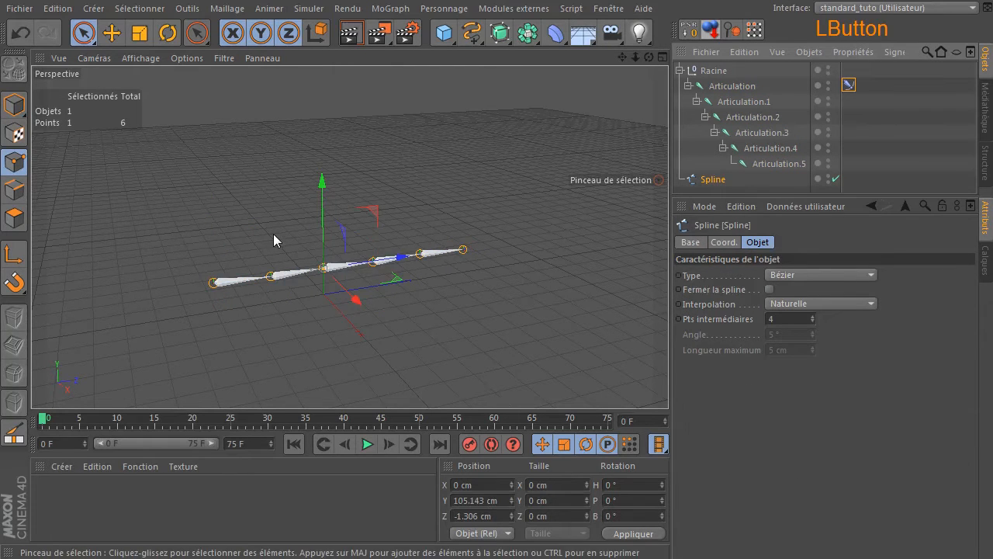
pyautogui.click(273, 283)
pyautogui.moveTo(269, 197); pyautogui.dragTo(274, 150)
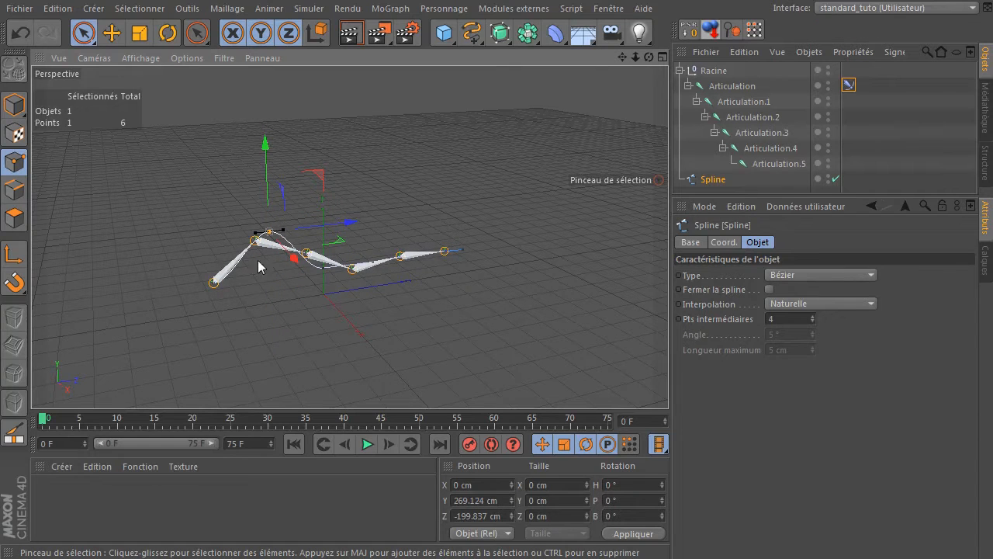
pyautogui.click(20, 33)
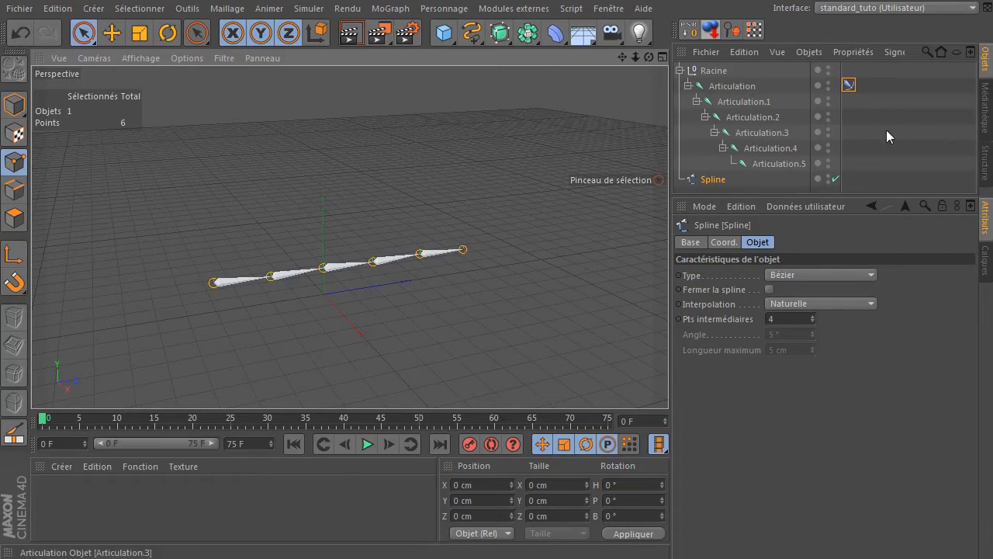
# - Add six handles with indices 0 to 5 to the CI Spline tag
pyautogui.click(849, 84)
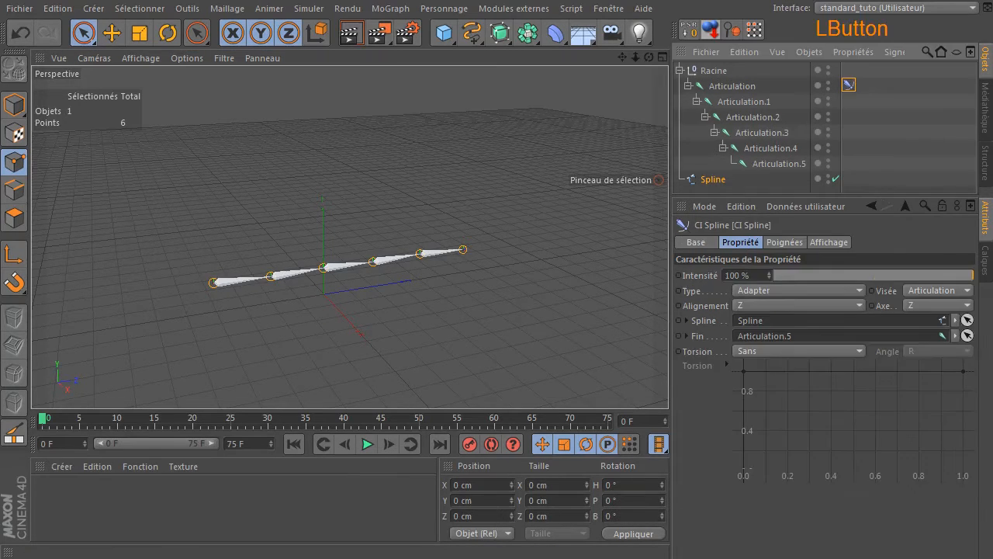
pyautogui.click(783, 242)
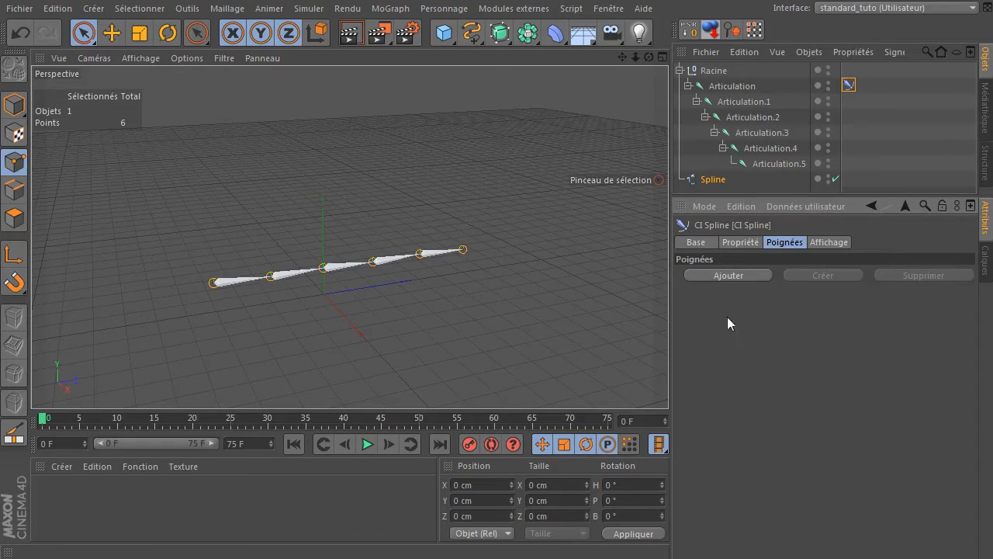
pyautogui.click(716, 277)
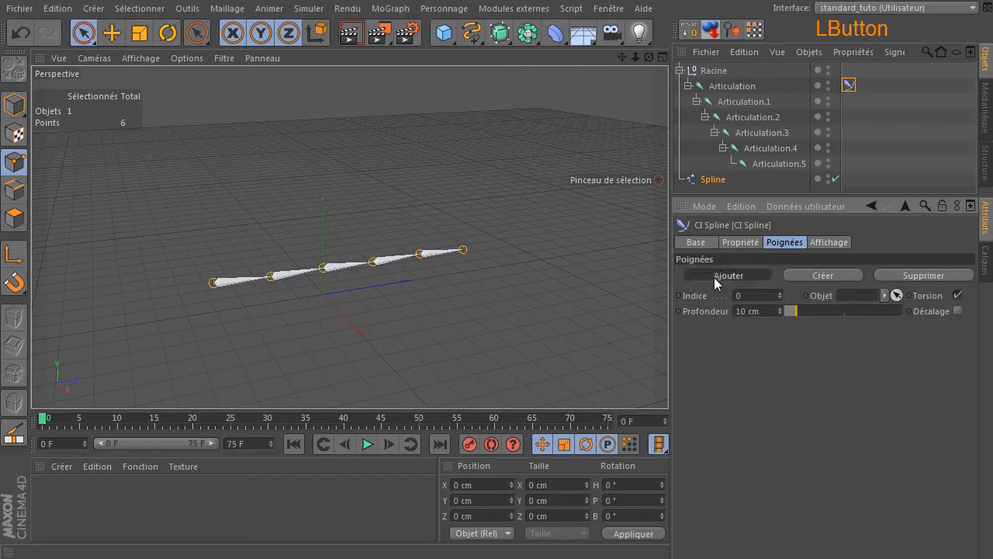
pyautogui.click(715, 277)
pyautogui.click(715, 278)
pyautogui.click(715, 278)
pyautogui.click(715, 278)
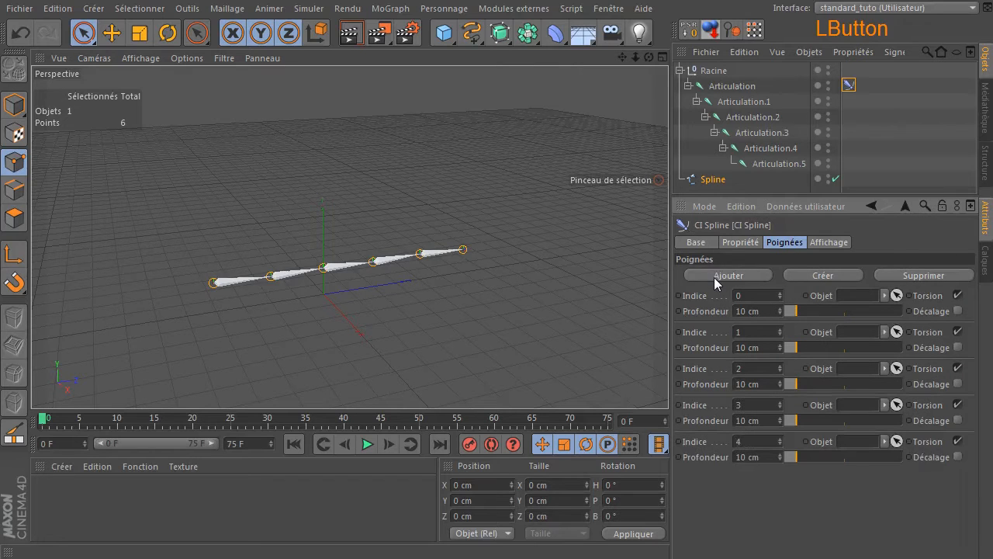
pyautogui.click(716, 278)
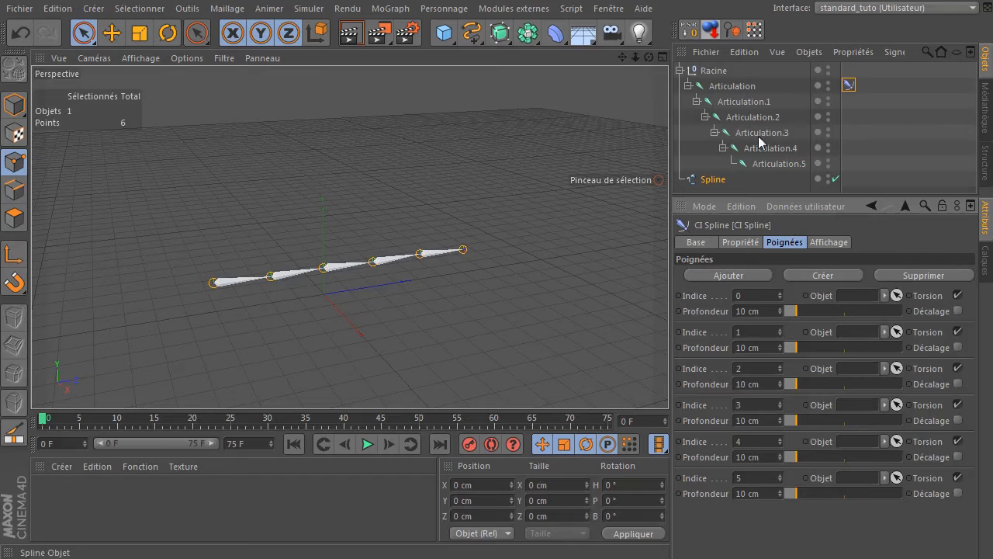
# - Create a null object for each of the six CI Spline handles
pyautogui.click(821, 275)
pyautogui.click(821, 275)
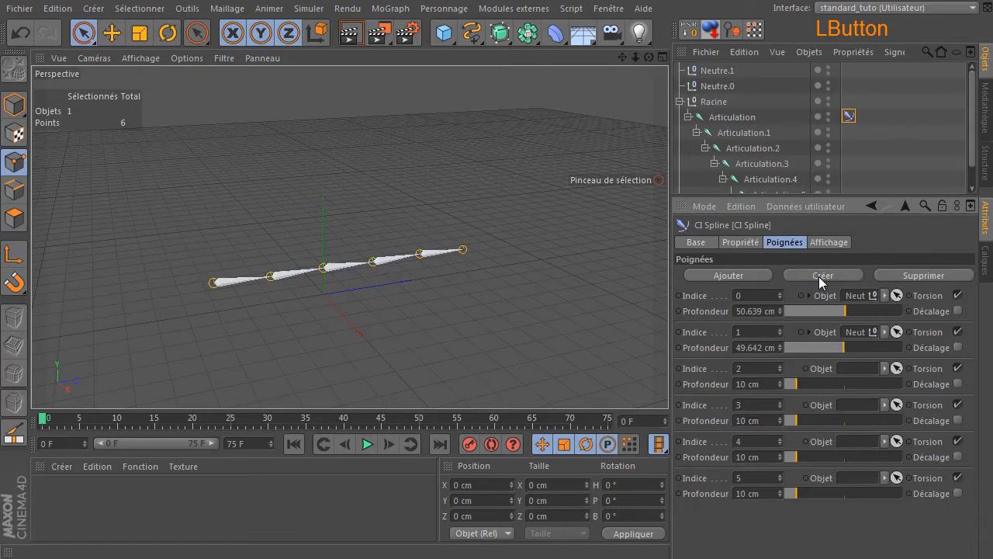
pyautogui.click(821, 276)
pyautogui.click(820, 277)
pyautogui.click(820, 277)
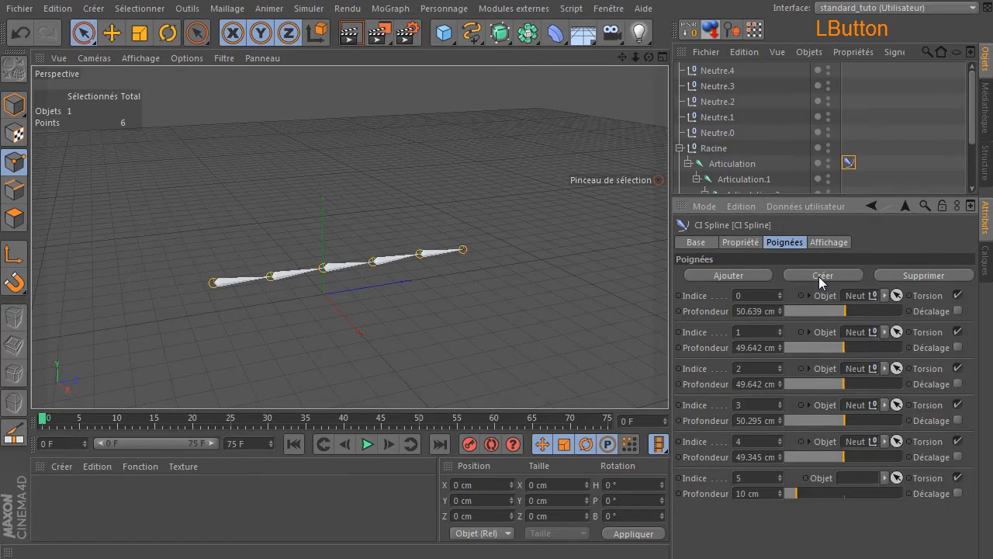
pyautogui.click(821, 279)
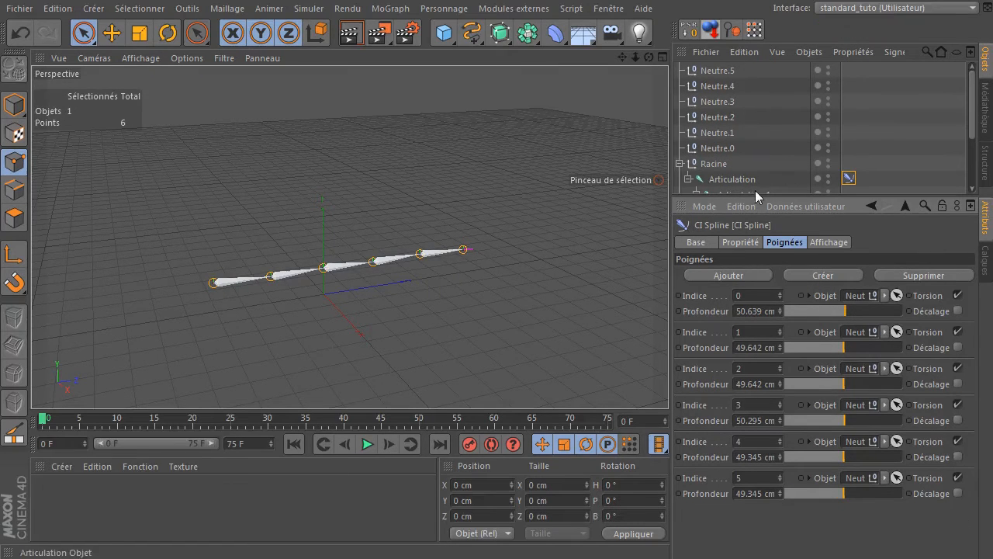
# - Display the six nulls Neutre.0 to Neutre.5 as Cercle with XY orientation
pyautogui.moveTo(755, 194); pyautogui.dragTo(755, 296)
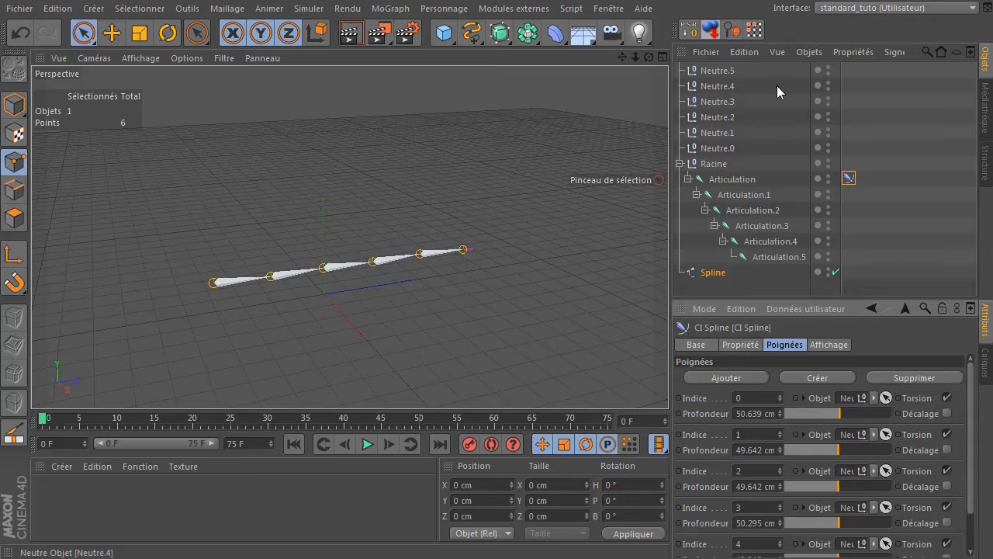
pyautogui.click(718, 148)
pyautogui.keyDown('shift'); pyautogui.click(726, 71); pyautogui.keyUp('shift')
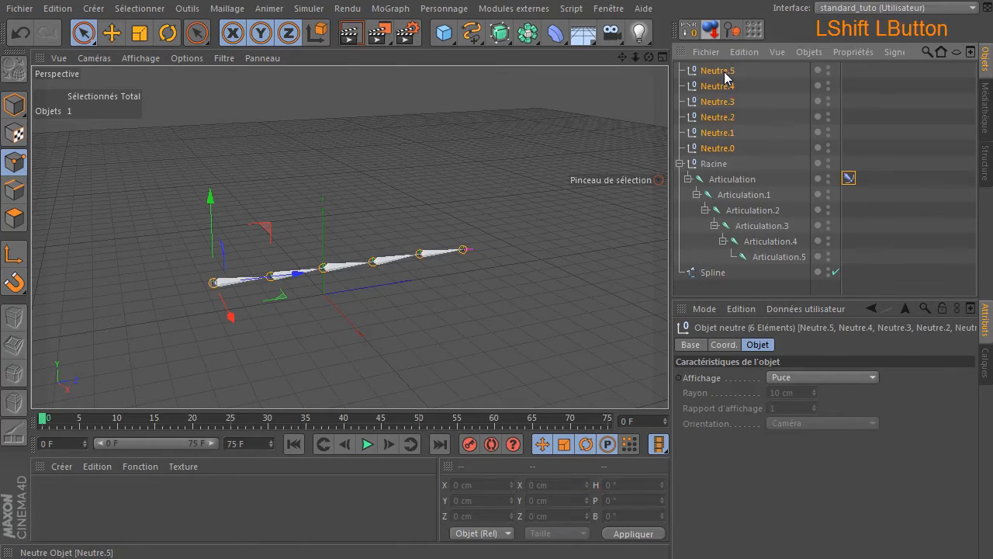
pyautogui.click(802, 377)
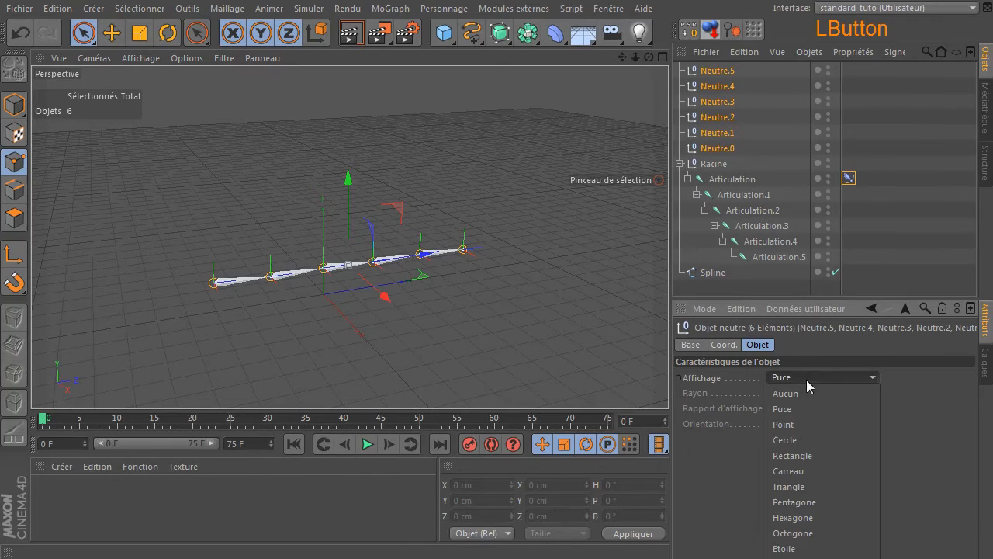
pyautogui.click(799, 441)
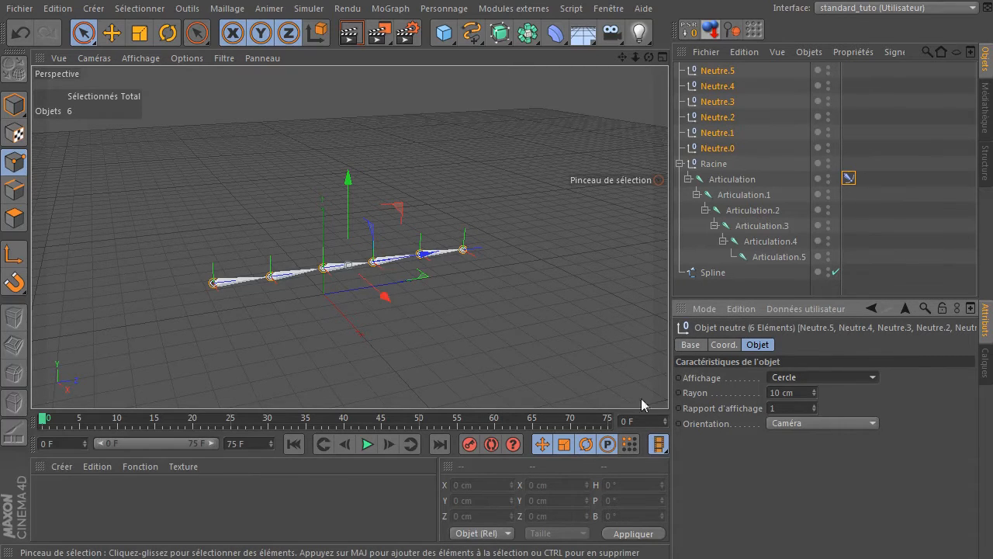
pyautogui.click(793, 424)
pyautogui.click(800, 457)
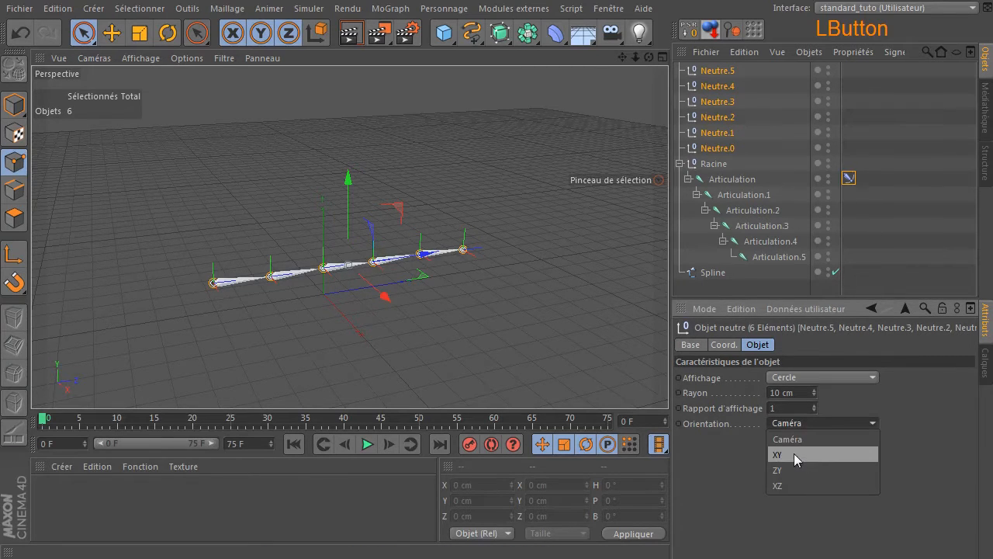
# - Set the circle radius of all six handle nulls to 60 cm
pyautogui.click(796, 392)
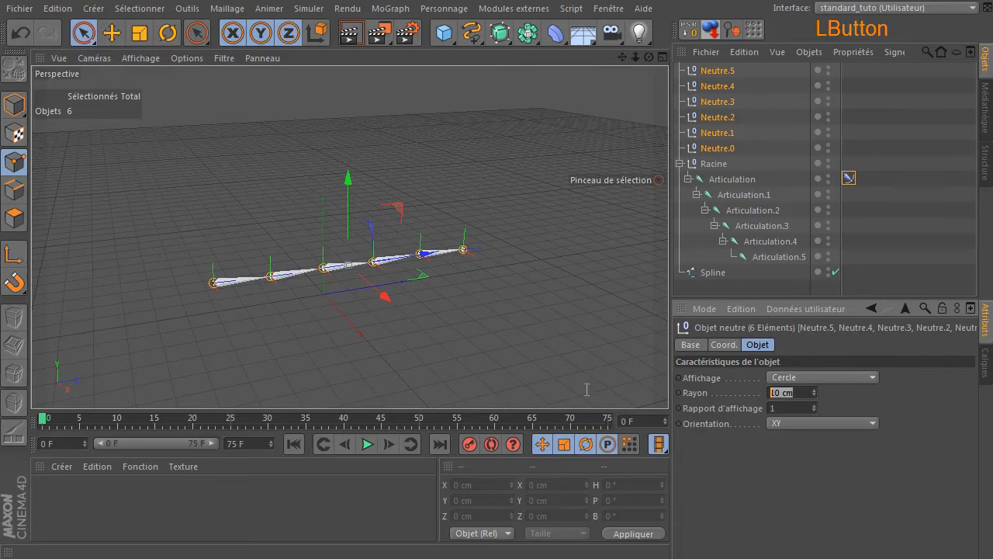
pyautogui.write('40')
pyautogui.click(794, 484)
pyautogui.click(803, 393)
pyautogui.write('6')
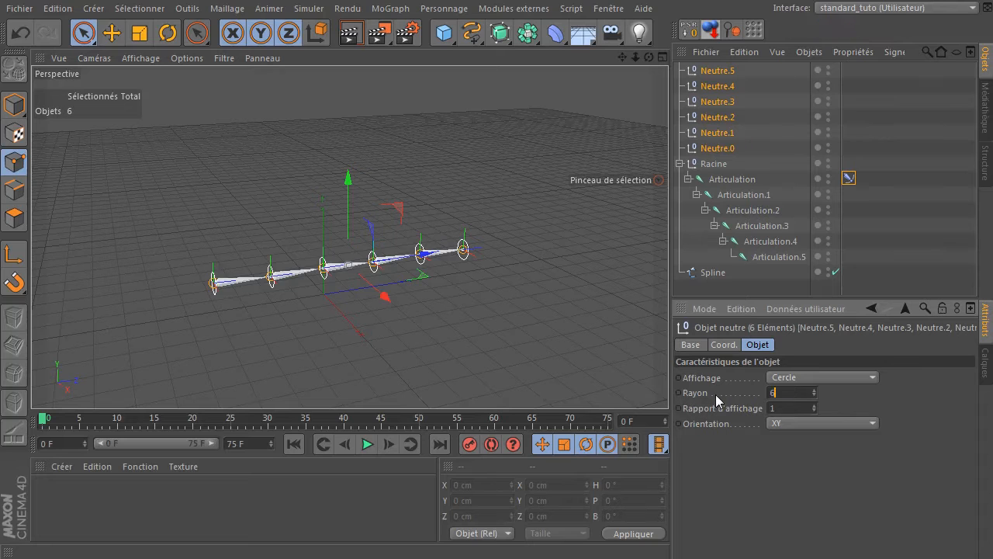
pyautogui.write('0')
pyautogui.press('Return')
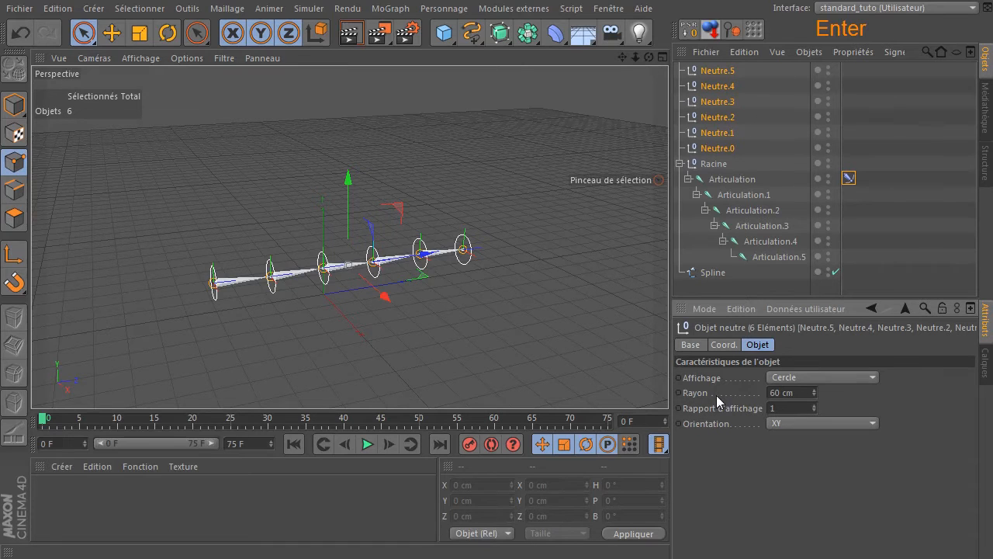
# - Activate the display colour of the six handle nulls and set it to orange
pyautogui.click(690, 344)
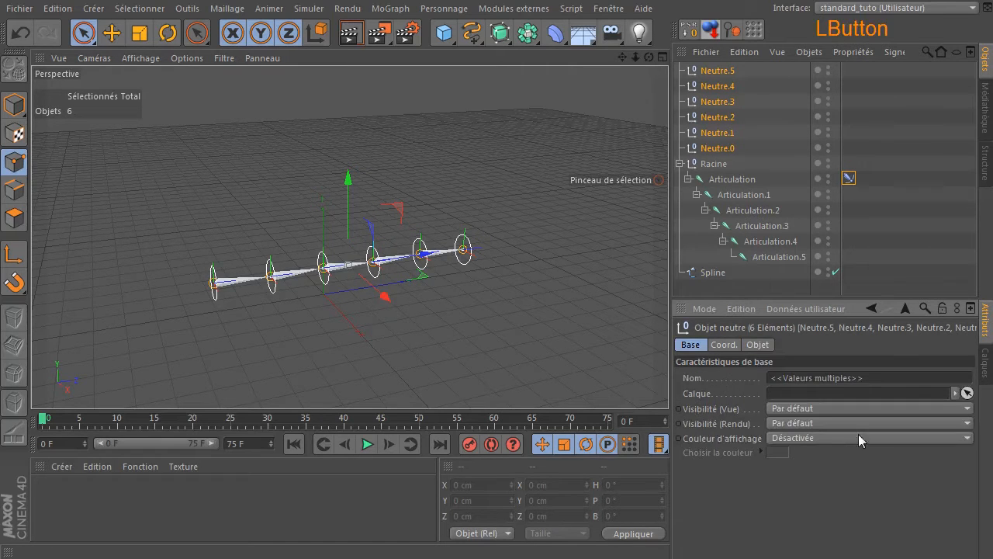
pyautogui.click(808, 441)
pyautogui.click(803, 481)
pyautogui.click(778, 453)
pyautogui.click(746, 407)
pyautogui.click(755, 390)
pyautogui.click(752, 521)
pyautogui.click(756, 289)
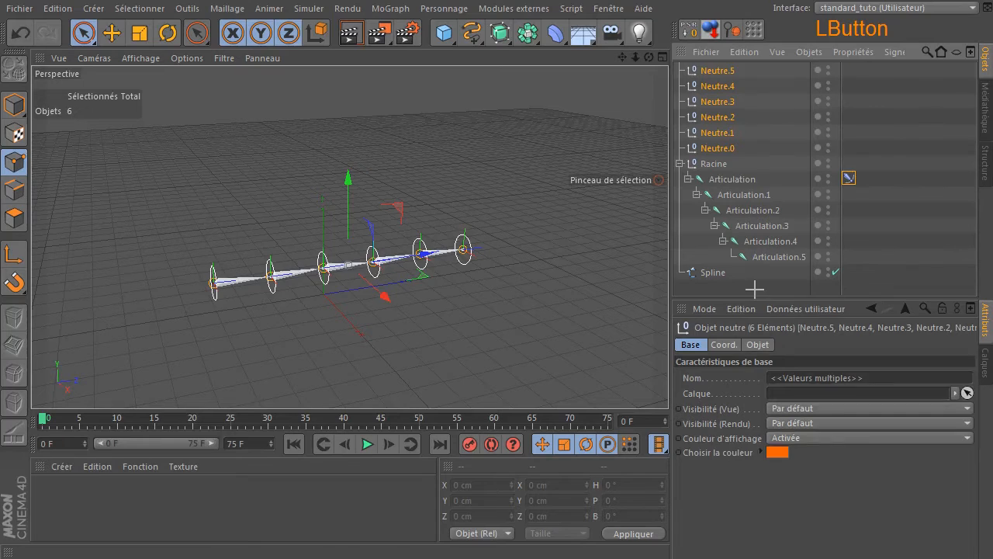
# - In Model mode, raise the Neutre.1 handle to a height of about 334 cm and pull up Neutre.2 to bend the chain
pyautogui.moveTo(649, 58)
pyautogui.mouseDown()
pyautogui.moveTo(649, 101)
pyautogui.moveTo(578, 84)
pyautogui.moveTo(644, 64)
pyautogui.moveTo(645, 73)
pyautogui.mouseUp()
pyautogui.scroll(5, 305, 238)
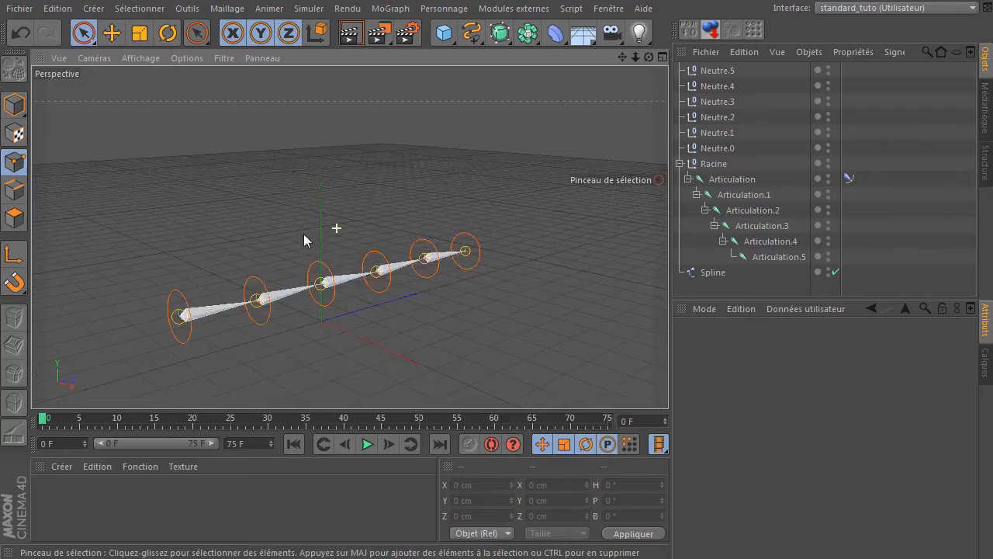
pyautogui.moveTo(626, 56); pyautogui.dragTo(561, 56)
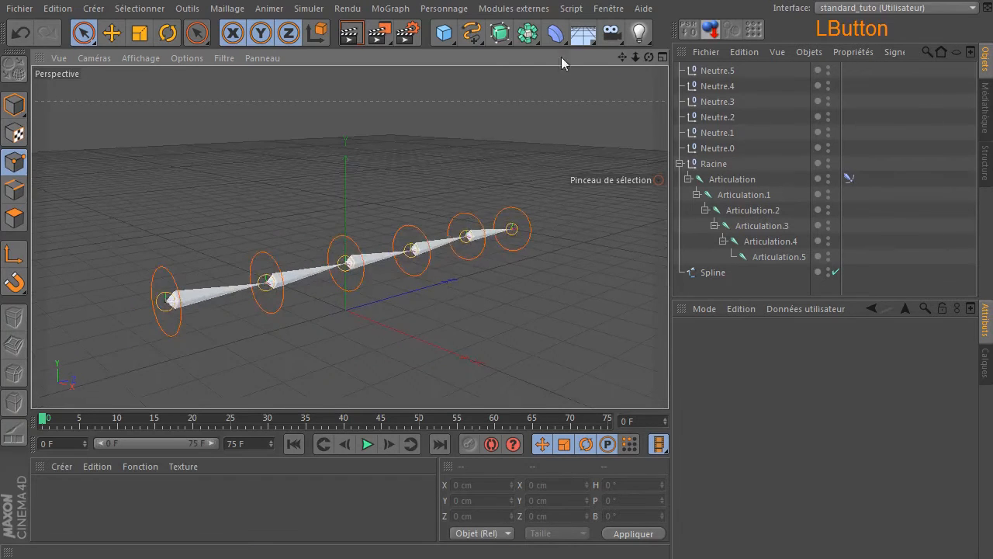
pyautogui.click(17, 105)
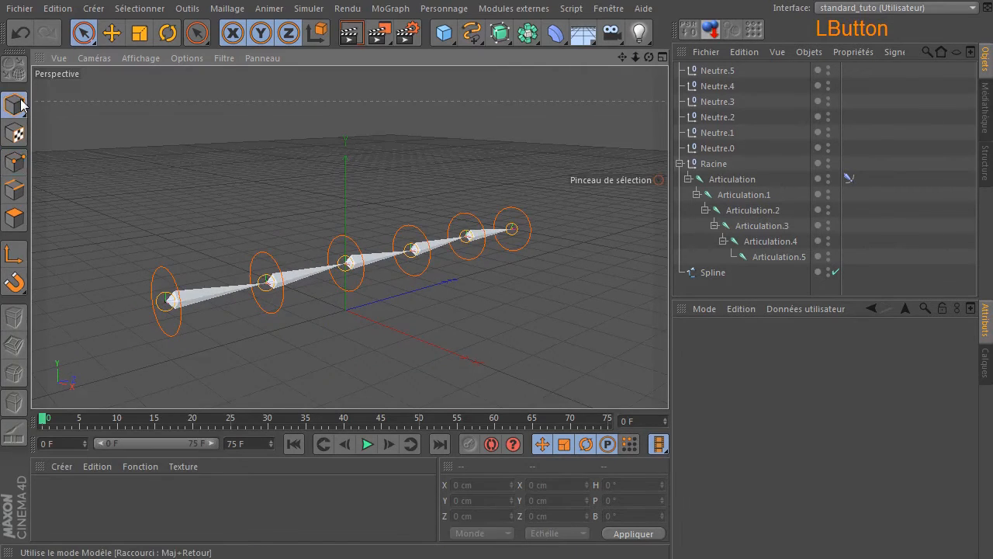
pyautogui.click(262, 270)
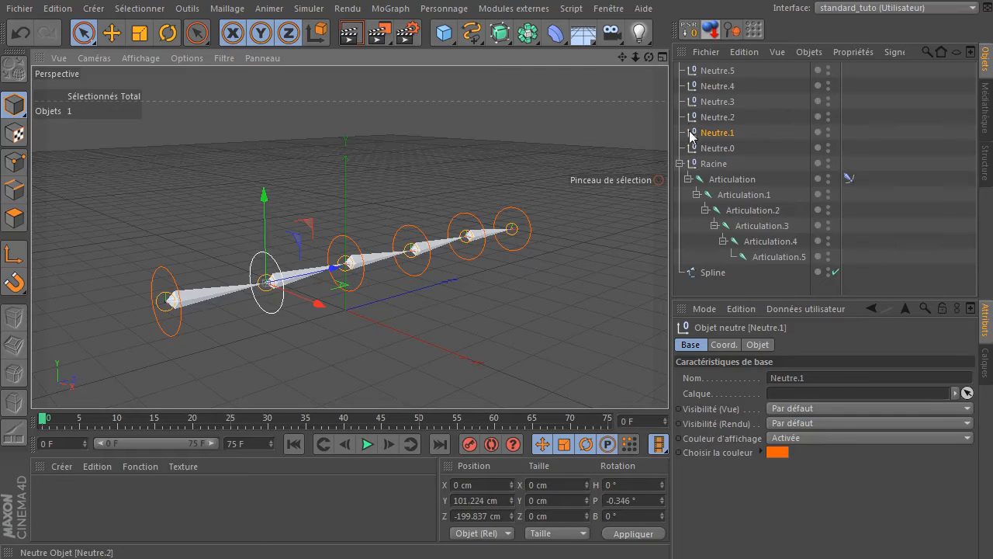
pyautogui.moveTo(263, 200); pyautogui.dragTo(335, 125)
pyautogui.click(21, 33)
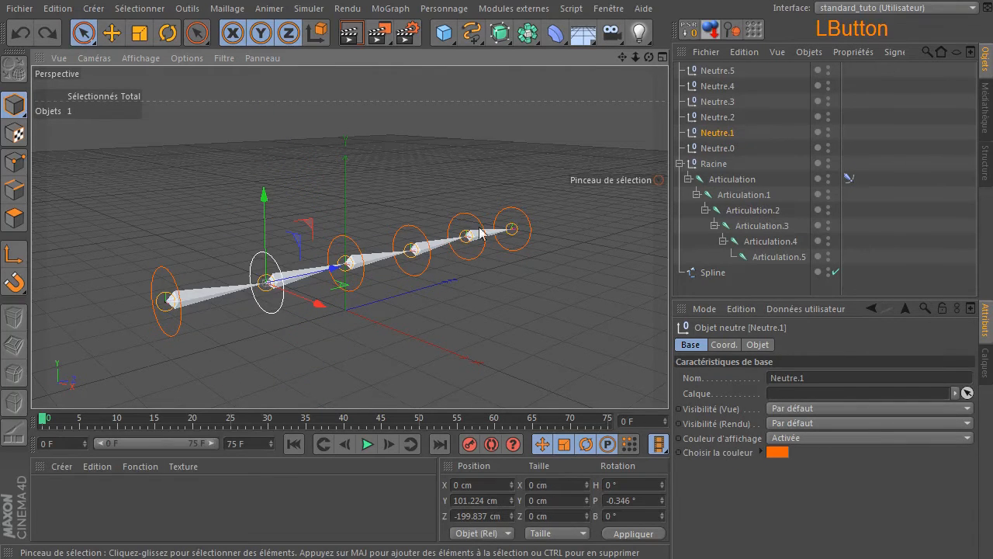
pyautogui.moveTo(262, 199); pyautogui.dragTo(262, 65)
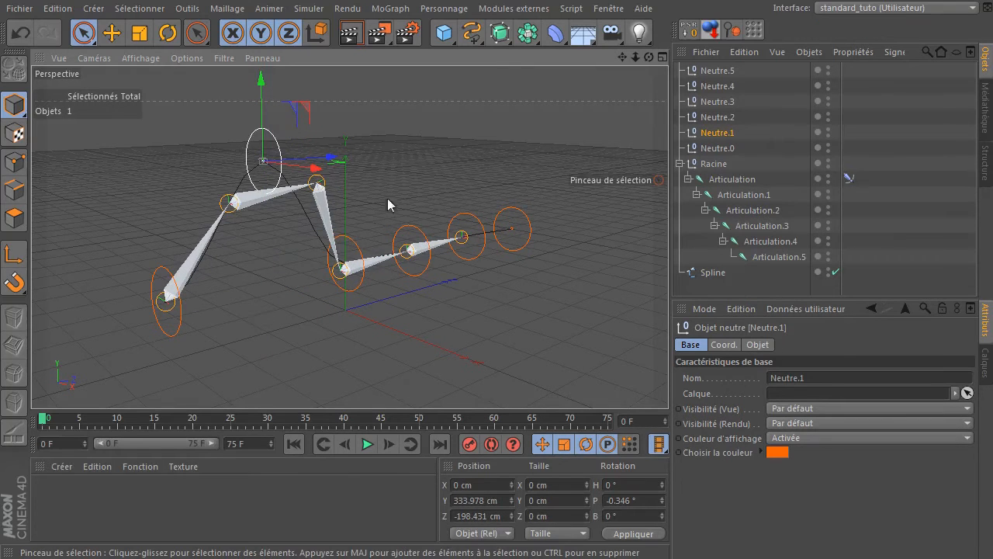
pyautogui.click(352, 247)
pyautogui.moveTo(384, 220); pyautogui.dragTo(429, 167)
# - Raise Neutre.3 to a height of about 368 cm, lift Neutre.4, and move Neutre.5 to about X 81, Y 321, Z 607 cm
pyautogui.click(426, 261)
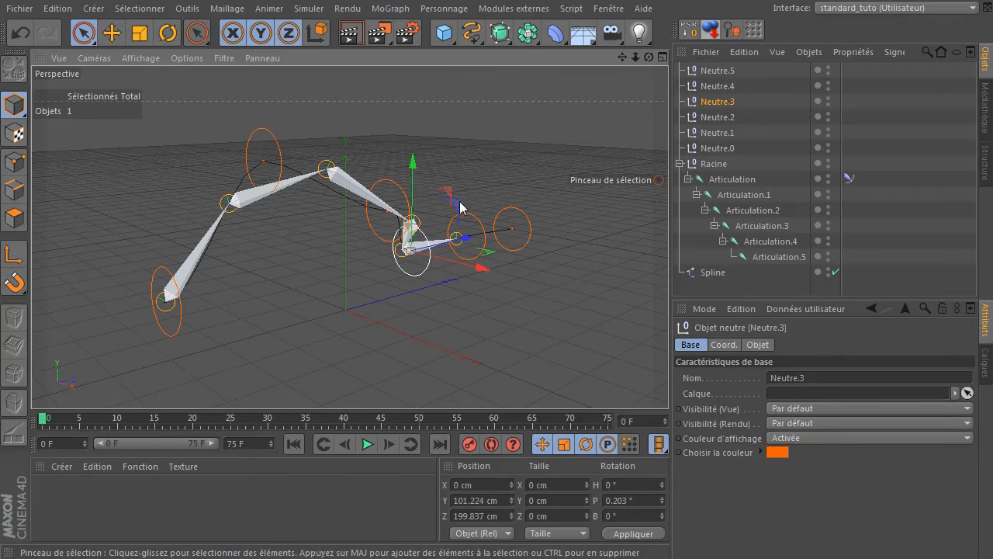
pyautogui.moveTo(458, 209); pyautogui.dragTo(454, 85)
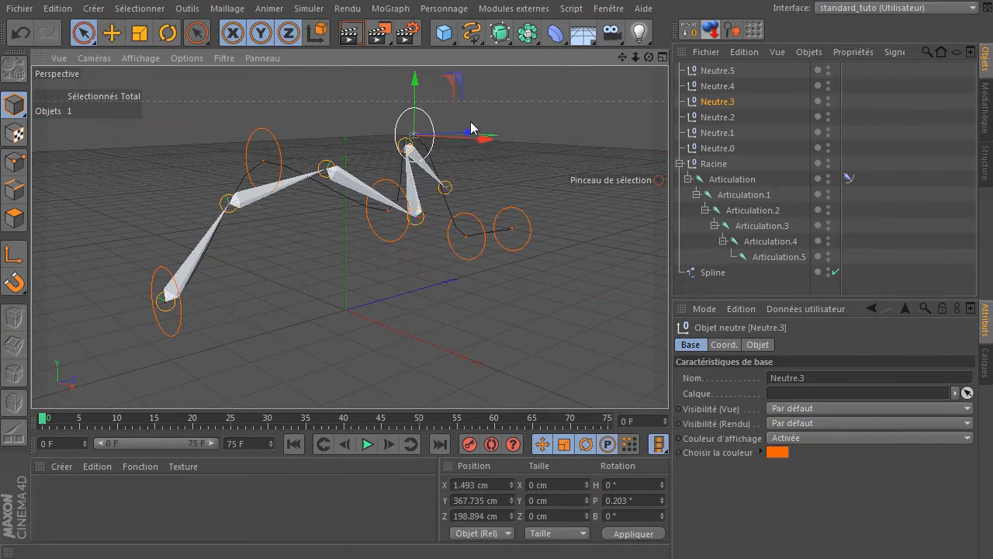
pyautogui.click(467, 218)
pyautogui.moveTo(468, 218); pyautogui.dragTo(466, 120)
pyautogui.click(523, 215)
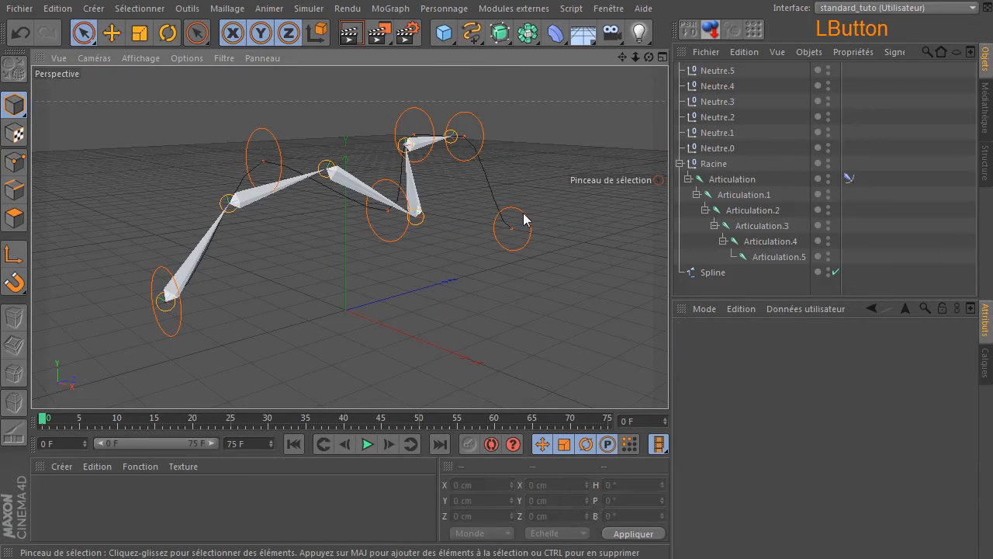
pyautogui.click(524, 213)
pyautogui.moveTo(561, 184); pyautogui.dragTo(599, 97)
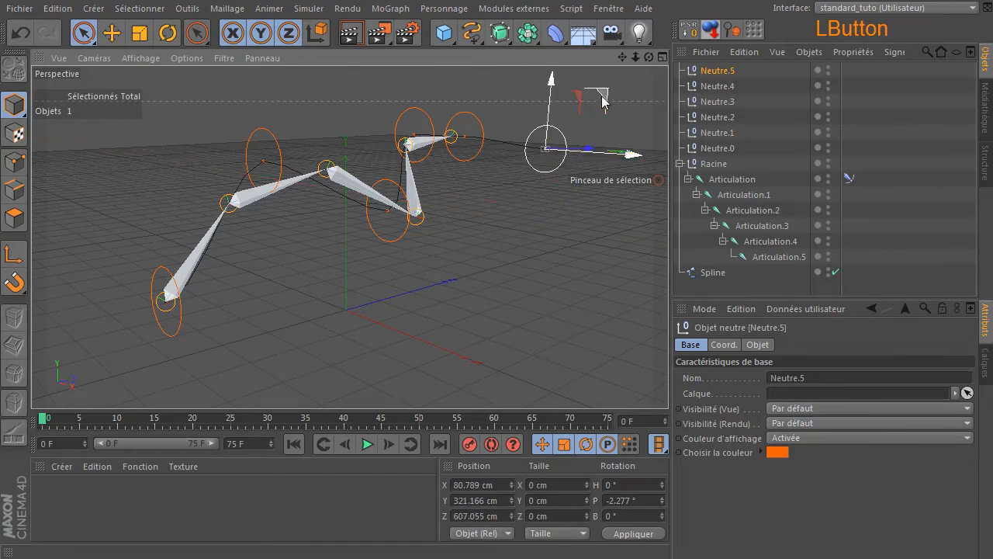
# - Raise the Neutre.2 handle to a height of about 314 cm and inspect the deformed chain from another angle
pyautogui.moveTo(649, 57); pyautogui.dragTo(597, 75)
pyautogui.click(314, 199)
pyautogui.moveTo(318, 115); pyautogui.dragTo(318, 85)
pyautogui.moveTo(649, 57); pyautogui.dragTo(660, 129)
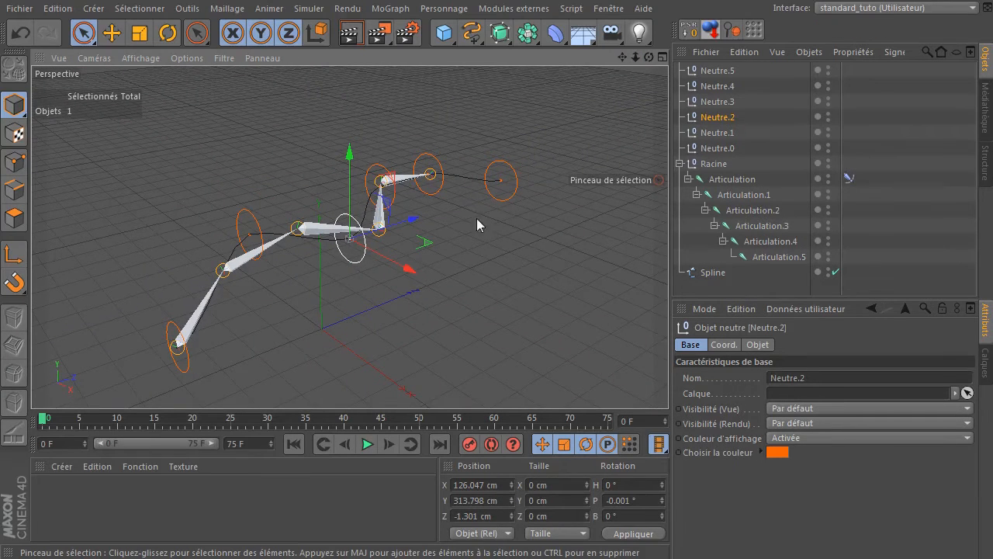
pyautogui.click(515, 123)
pyautogui.moveTo(650, 58)
pyautogui.mouseDown()
pyautogui.moveTo(574, 35)
pyautogui.moveTo(474, 58)
pyautogui.moveTo(578, 39)
pyautogui.moveTo(553, 79)
pyautogui.moveTo(586, 59)
pyautogui.moveTo(733, 34)
pyautogui.moveTo(651, 72)
pyautogui.moveTo(617, 43)
pyautogui.moveTo(653, 61)
pyautogui.mouseUp()
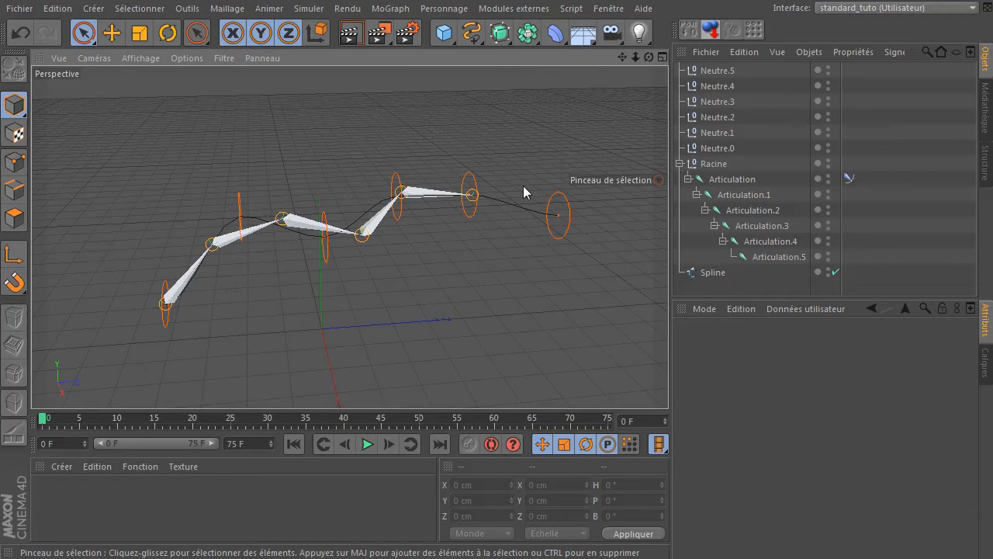
# - Alternate the CI Spline tag's Type between Egaliser and Relative to compare the joint placement, finishing on Relative
pyautogui.click(849, 179)
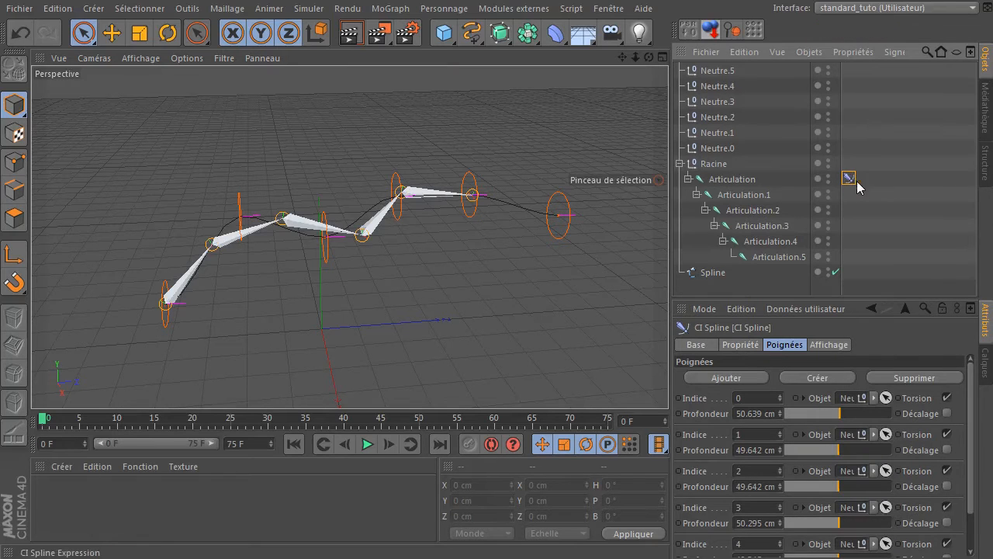
pyautogui.click(742, 345)
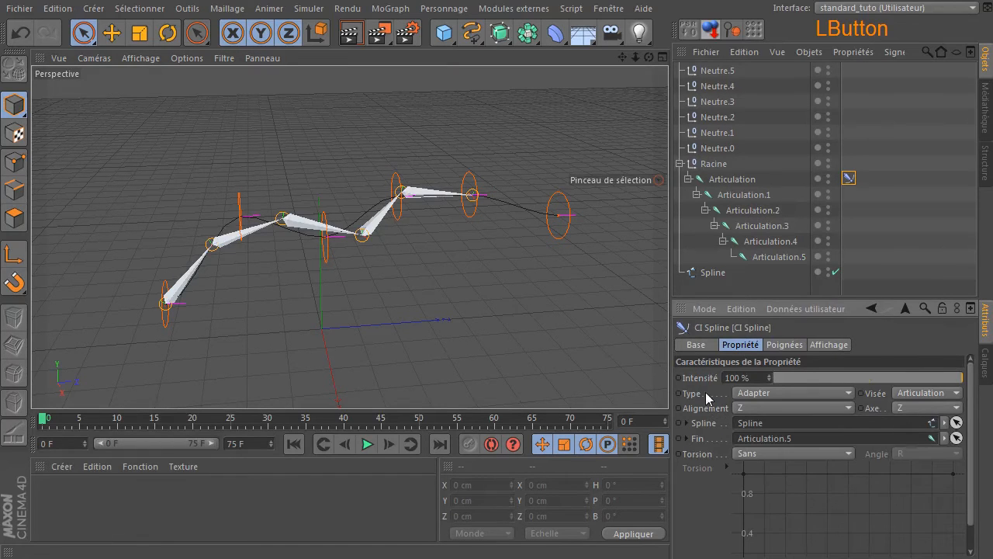
pyautogui.click(751, 401)
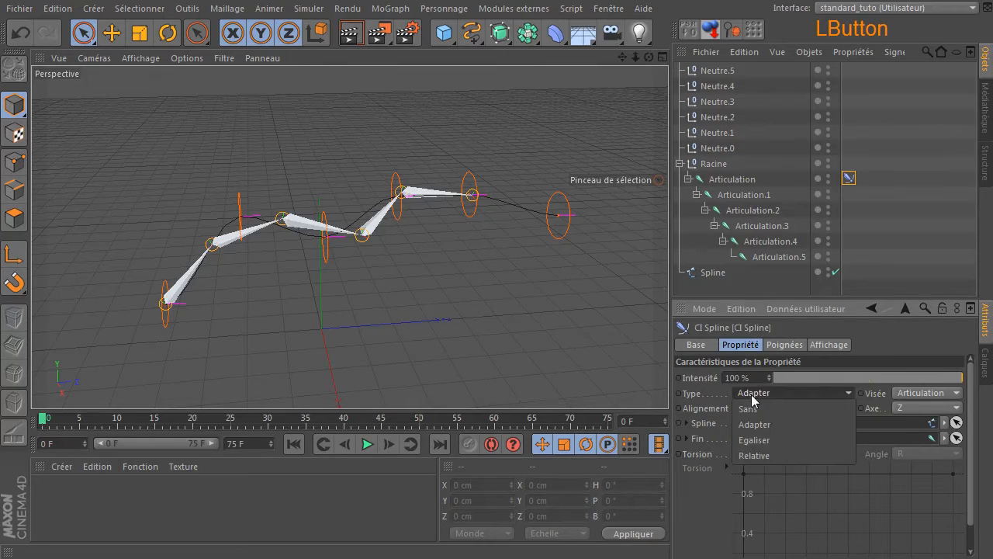
pyautogui.click(773, 438)
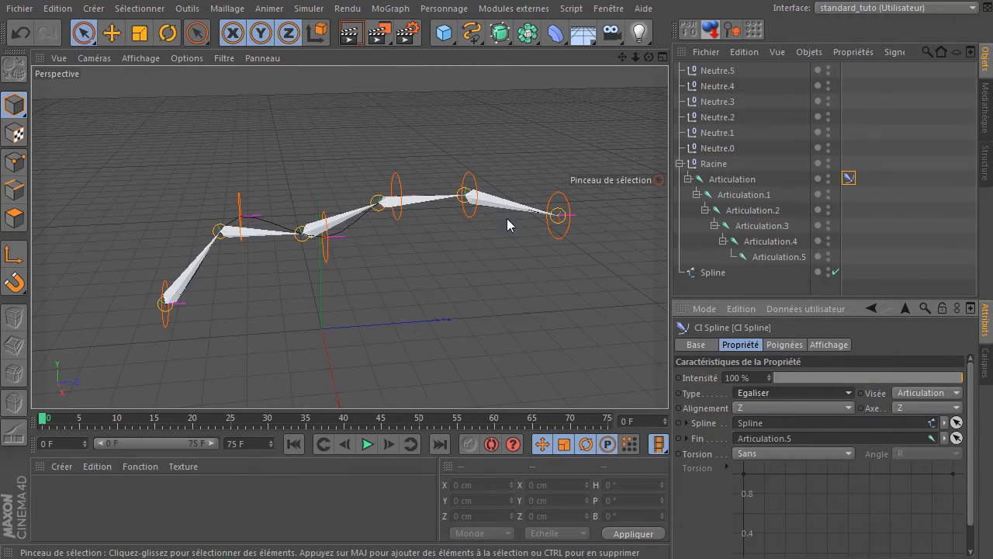
pyautogui.click(801, 393)
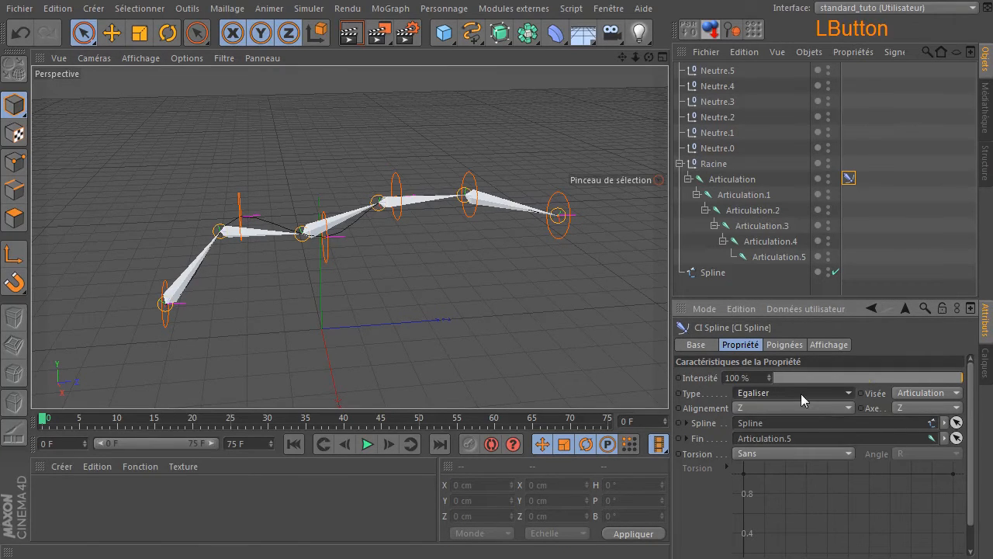
pyautogui.click(774, 457)
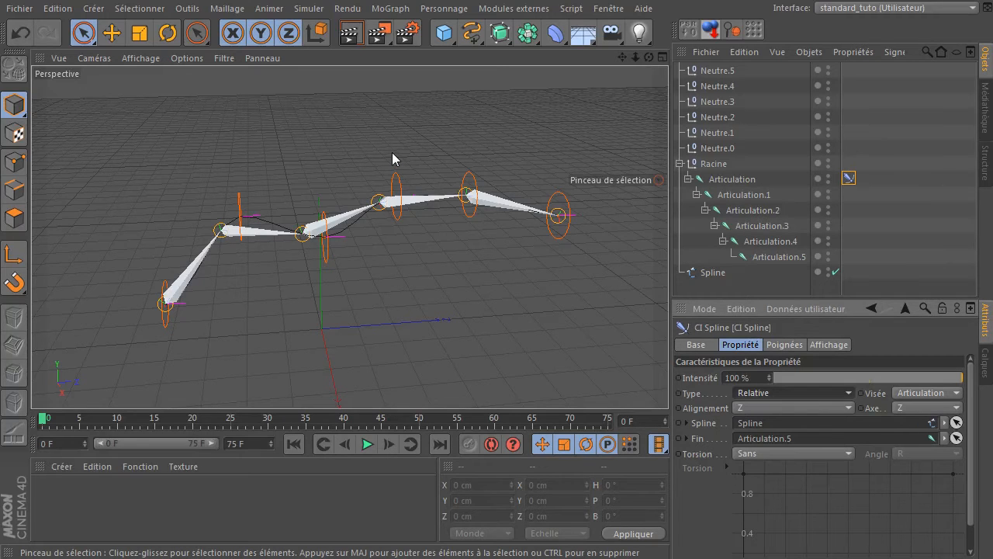
pyautogui.click(768, 393)
pyautogui.click(779, 439)
pyautogui.click(745, 395)
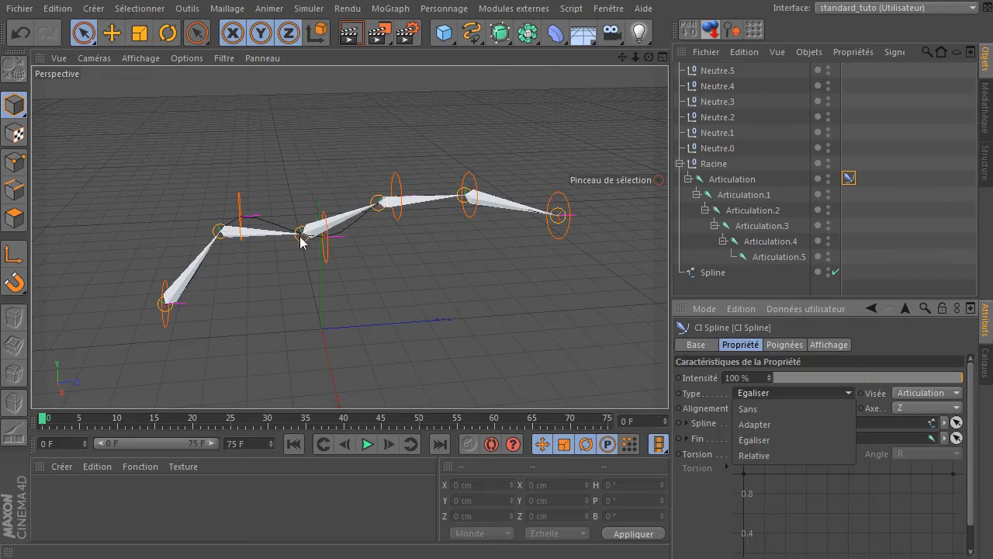
pyautogui.click(801, 452)
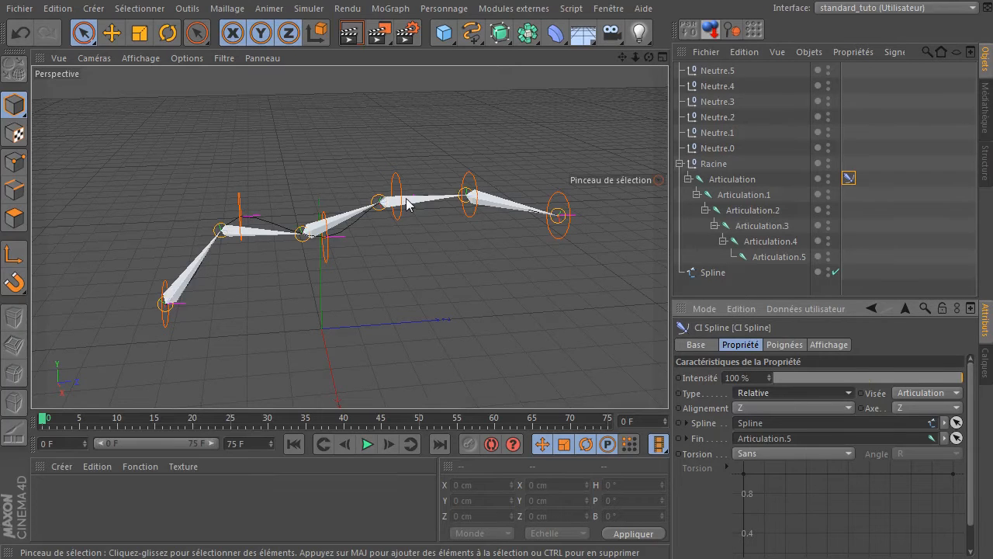
# - Set the CI Spline tag's Type to Adapter and return the playhead to the start of the animation
pyautogui.click(815, 397)
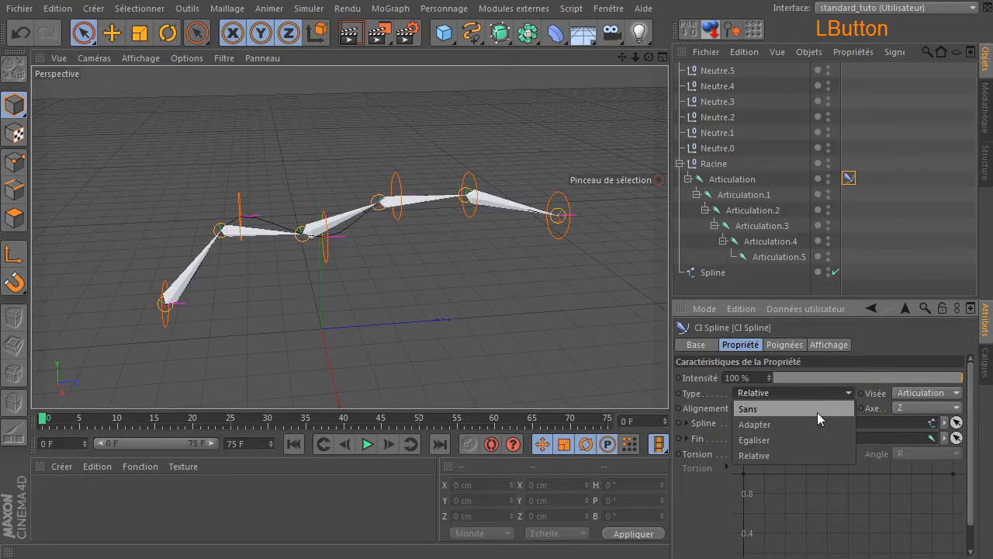
pyautogui.click(815, 419)
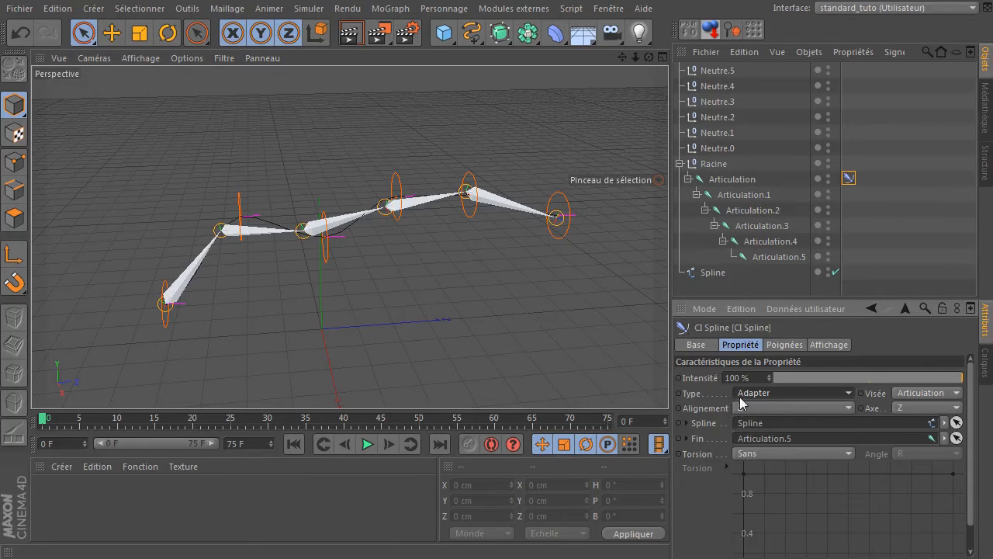
pyautogui.click(386, 447)
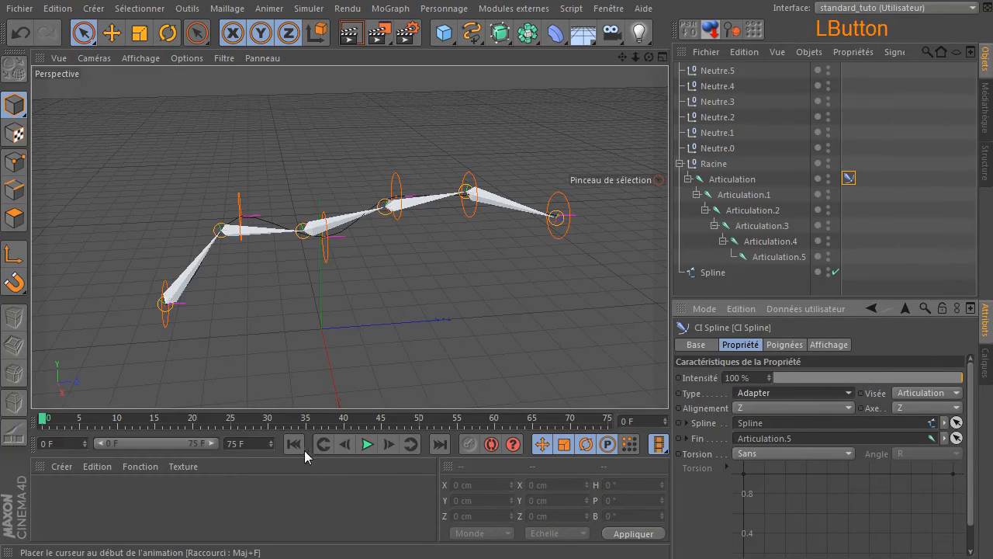
pyautogui.click(439, 448)
pyautogui.click(293, 444)
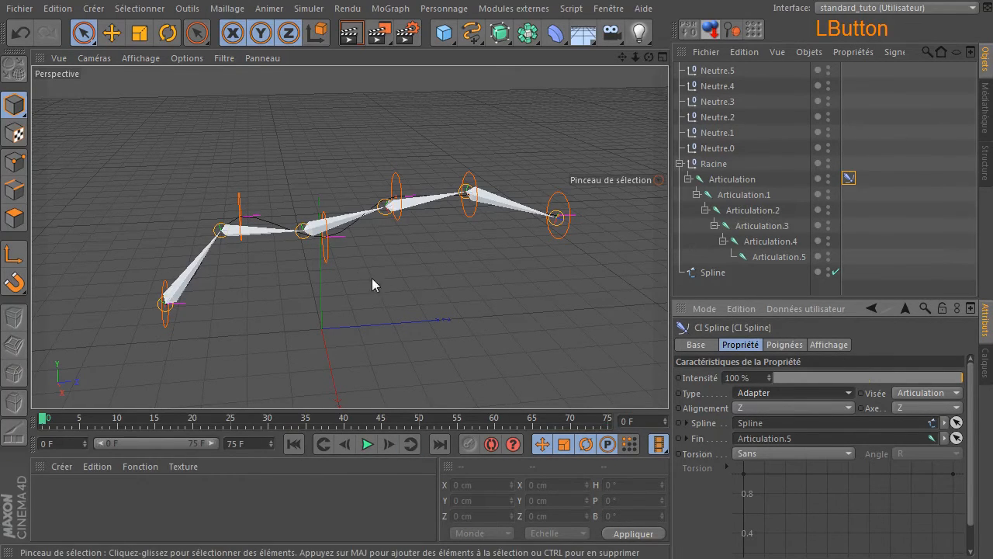
# - Undo the Type changes and the moves of the handles back to before Neutre.3 was raised
pyautogui.click(16, 34)
pyautogui.click(16, 35)
pyautogui.click(16, 34)
pyautogui.click(15, 34)
pyautogui.click(16, 34)
pyautogui.click(15, 34)
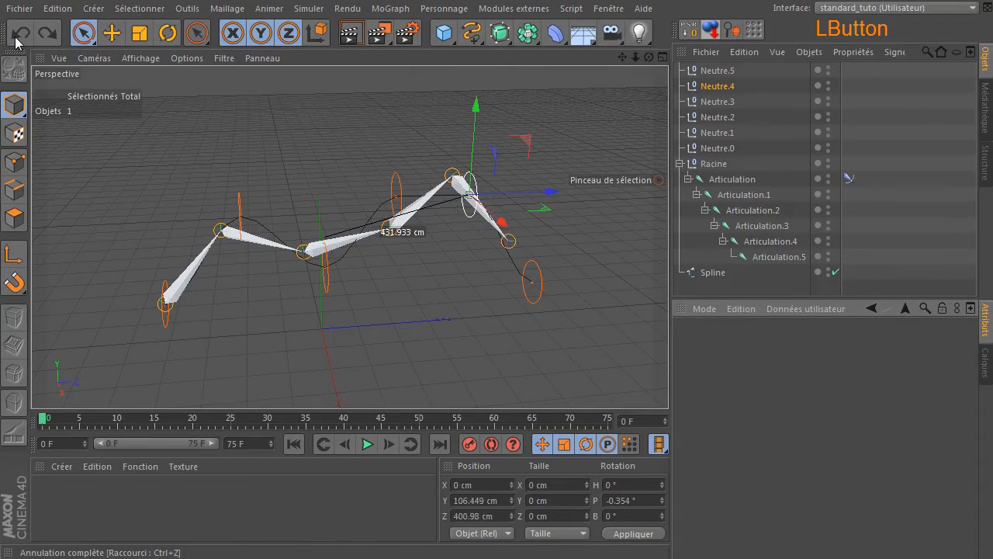
pyautogui.click(15, 34)
pyautogui.click(15, 34)
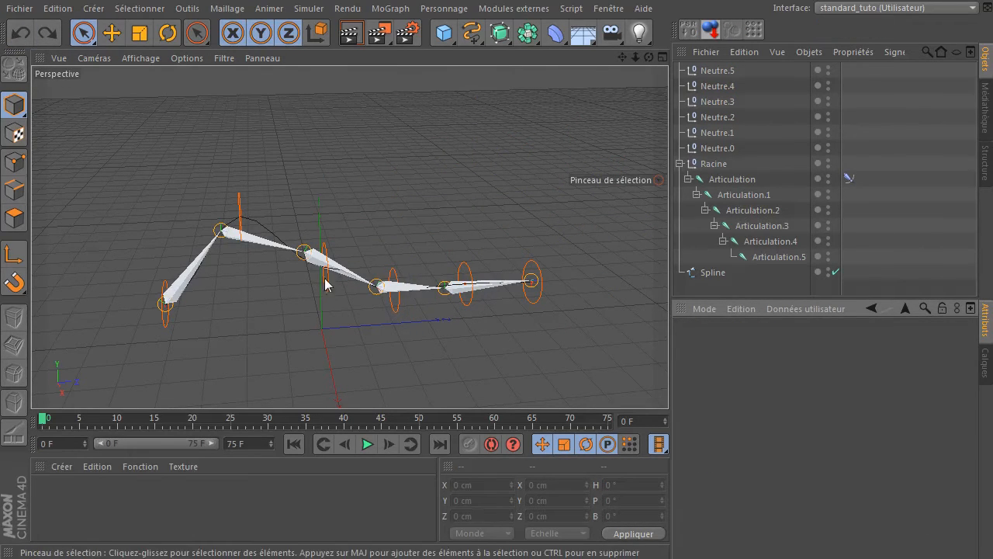
# - Raise the end handle Neutre.5 to about Y 398, Z 610 cm and display the CI Spline tag's properties
pyautogui.click(546, 284)
pyautogui.moveTo(551, 222); pyautogui.dragTo(560, 96)
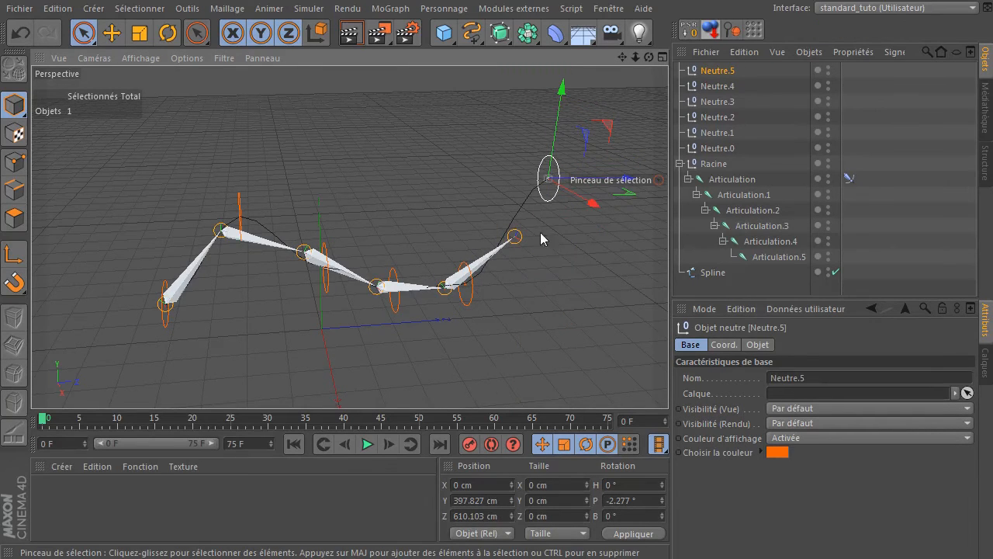
pyautogui.click(849, 179)
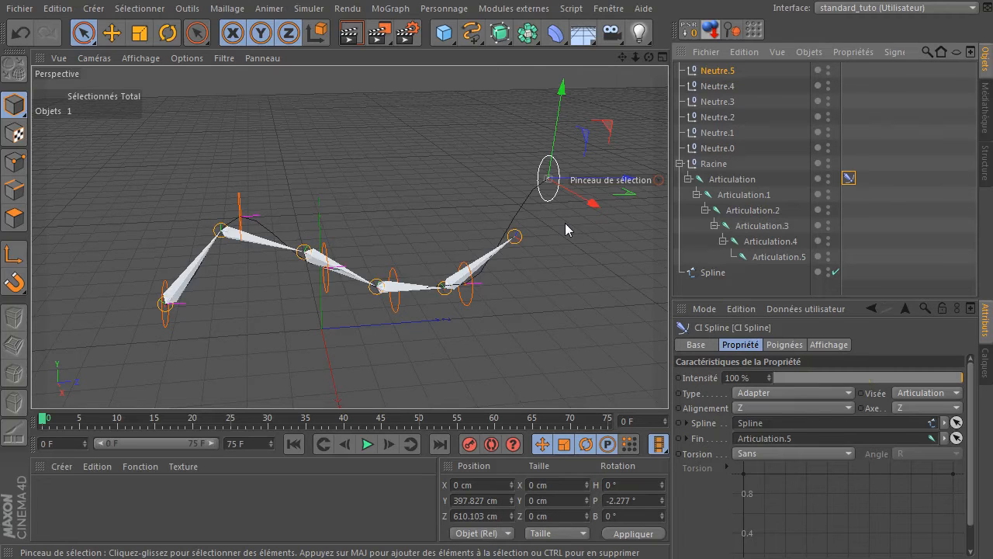
pyautogui.moveTo(636, 58); pyautogui.dragTo(585, 61)
pyautogui.moveTo(650, 60); pyautogui.dragTo(596, 61)
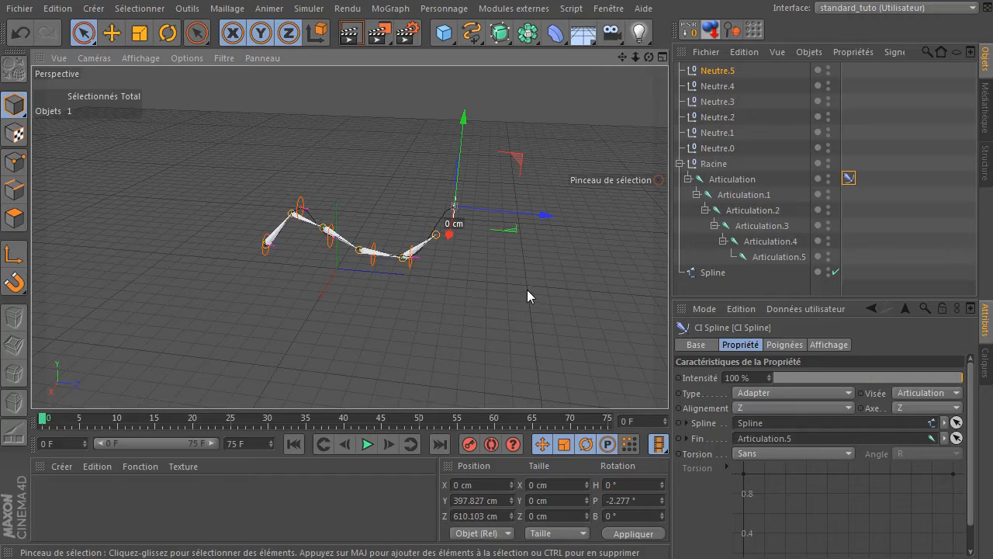
# - Raise the handles Neutre.3 to about 294 cm, Neutre.4 to about 261 cm and Neutre.2 above both
pyautogui.click(372, 250)
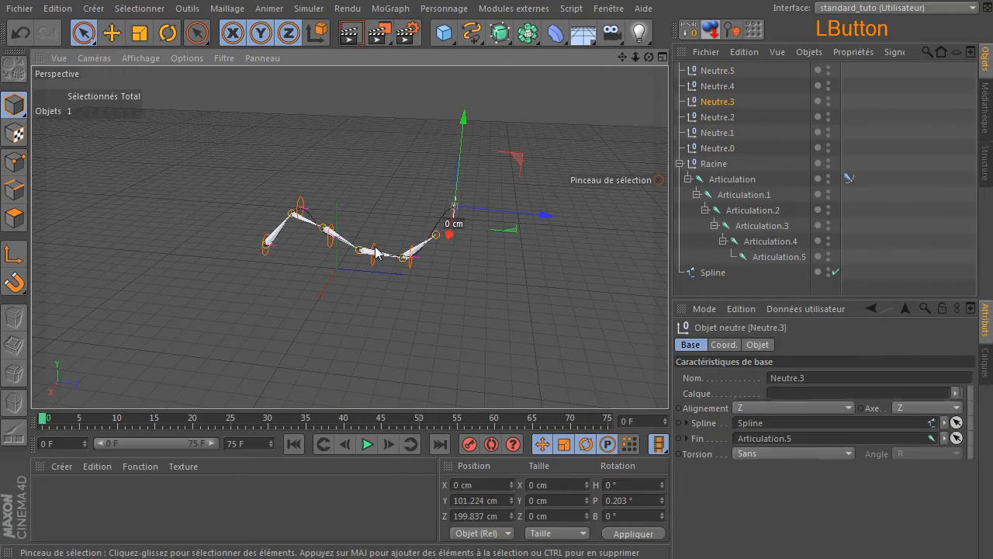
pyautogui.moveTo(378, 182); pyautogui.dragTo(403, 151)
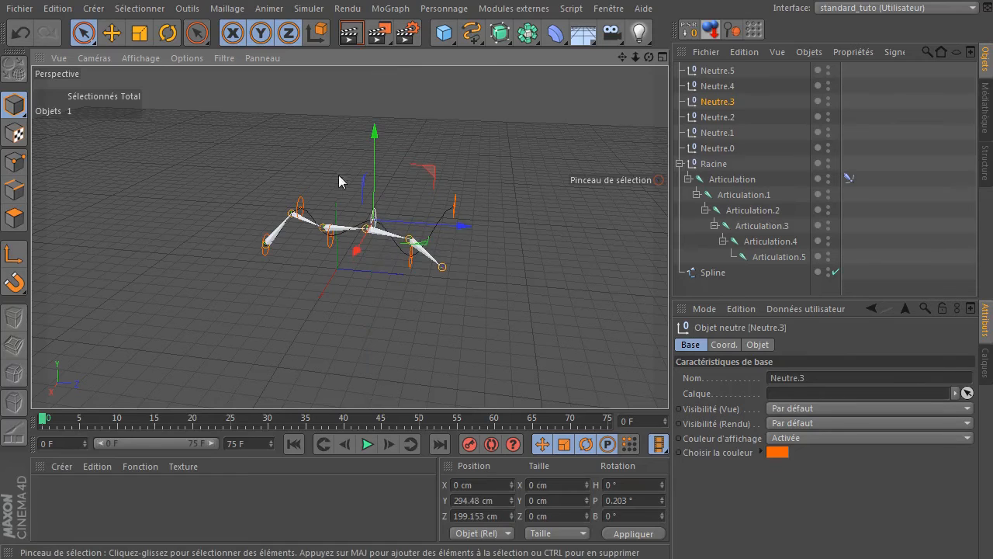
pyautogui.click(329, 229)
pyautogui.moveTo(333, 185); pyautogui.dragTo(337, 133)
pyautogui.click(408, 263)
pyautogui.moveTo(412, 223); pyautogui.dragTo(406, 190)
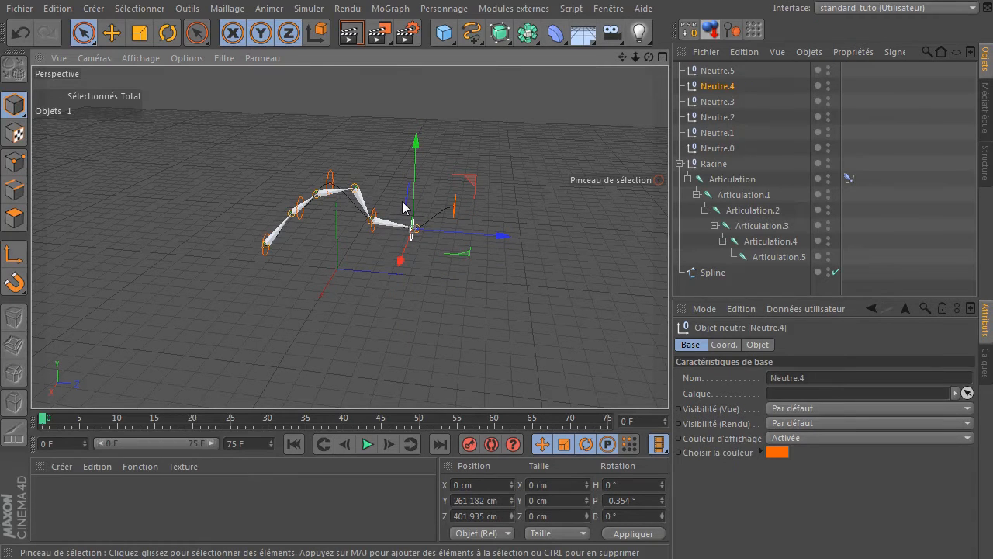
# - Review the available Type options of the CI Spline tag while leaving it on Adapter
pyautogui.click(849, 178)
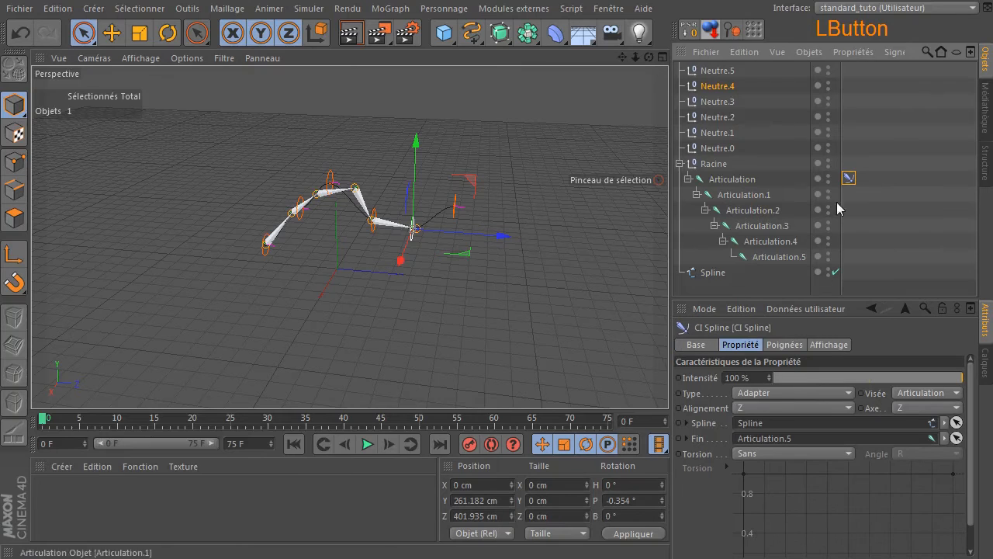
pyautogui.click(794, 391)
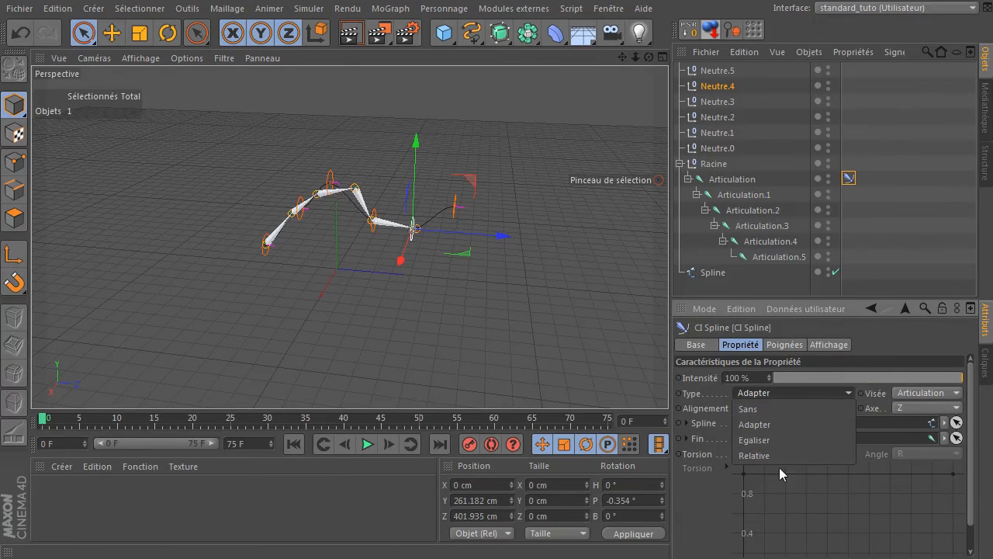
pyautogui.click(311, 485)
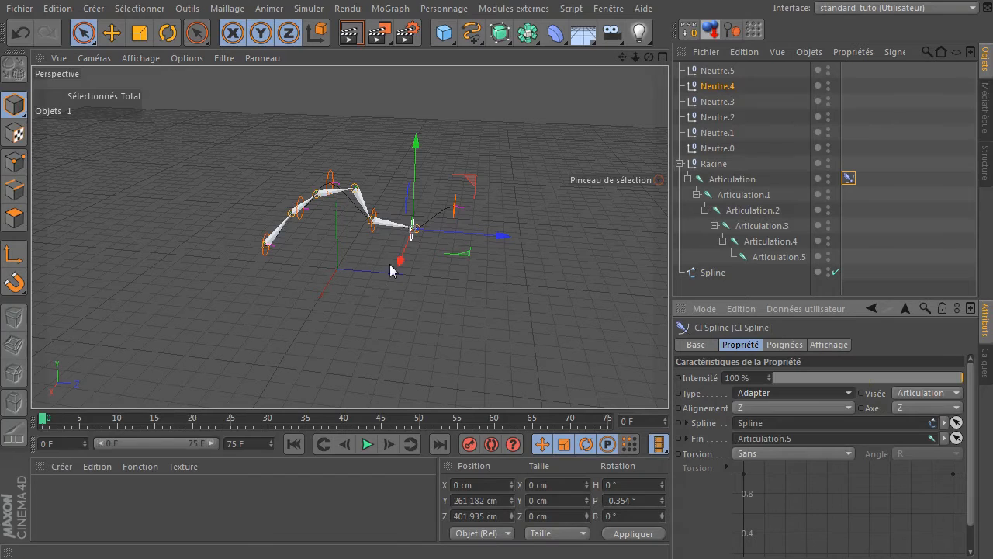
# - Lower the handle Neutre.2 to about Y 417 cm and clear the selection
pyautogui.moveTo(639, 59); pyautogui.dragTo(598, 115)
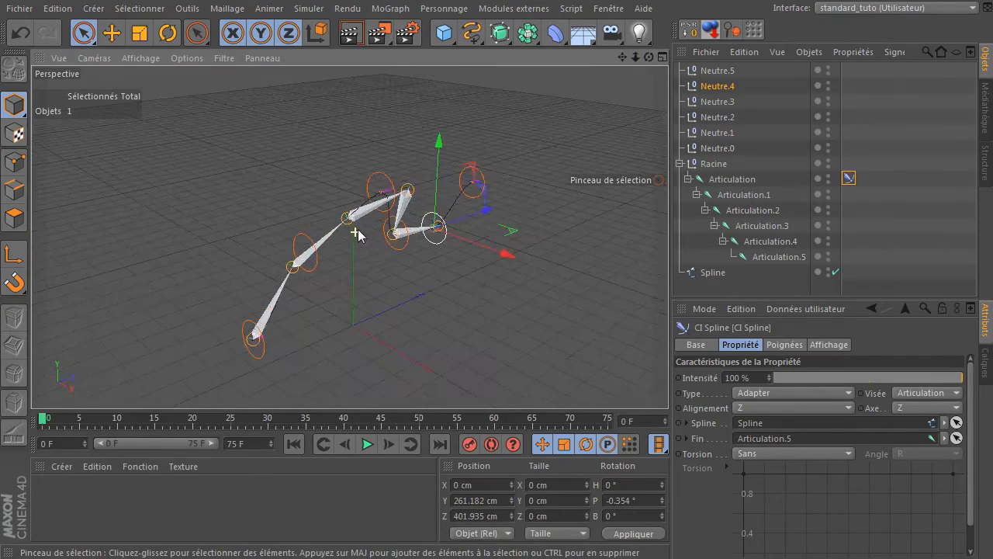
pyautogui.scroll(4, 358, 230)
pyautogui.moveTo(648, 57); pyautogui.dragTo(597, 81)
pyautogui.click(328, 136)
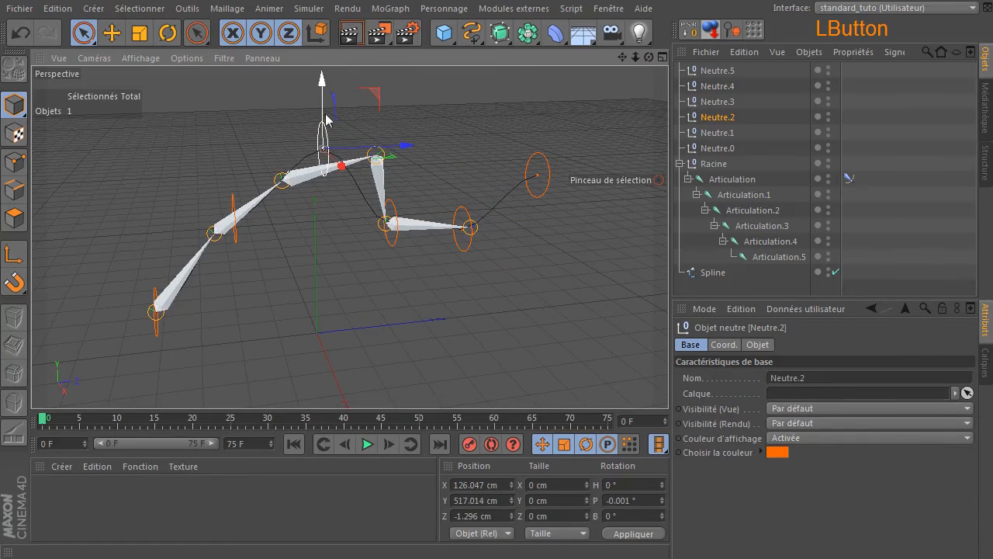
pyautogui.moveTo(326, 119); pyautogui.dragTo(315, 139)
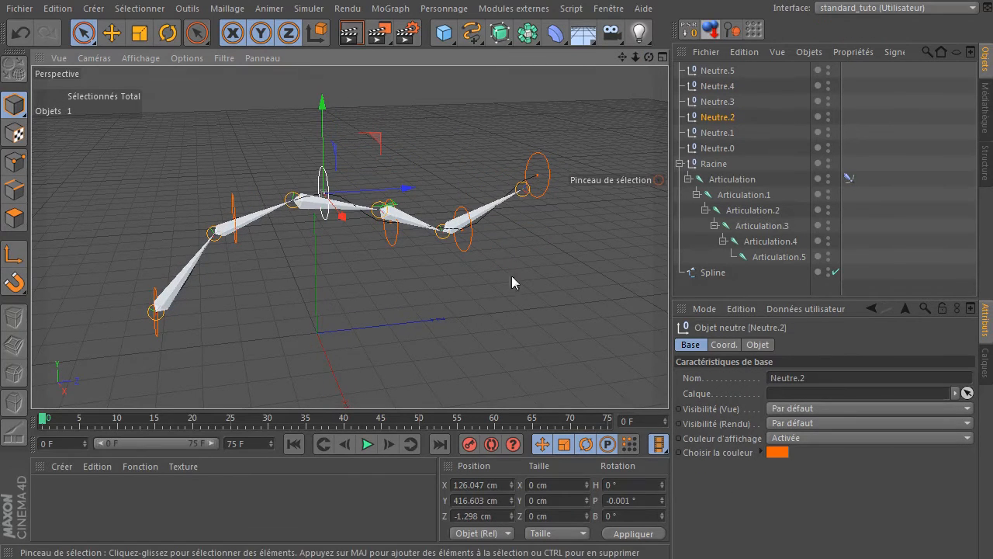
pyautogui.moveTo(648, 58); pyautogui.dragTo(574, 62)
pyautogui.click(560, 148)
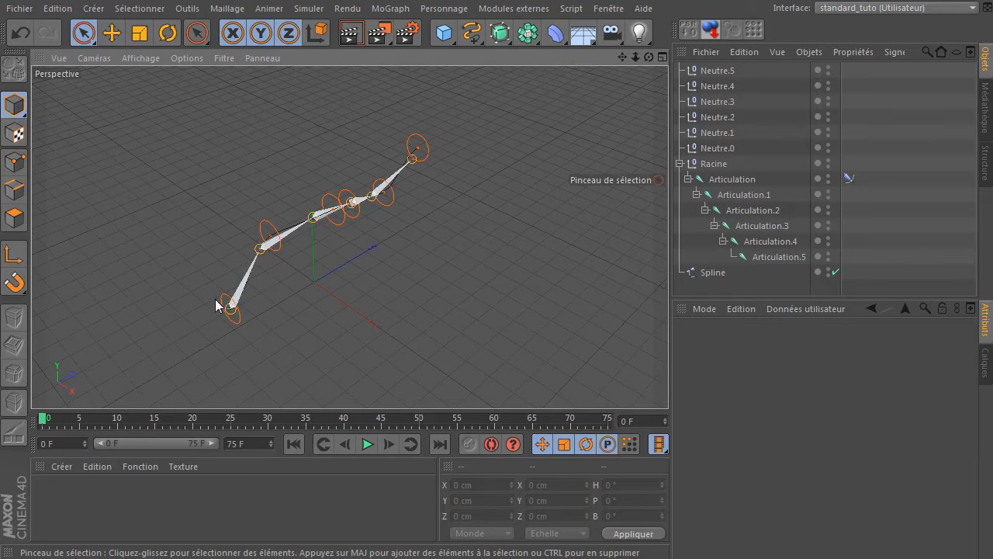
pyautogui.moveTo(650, 58); pyautogui.dragTo(596, 45)
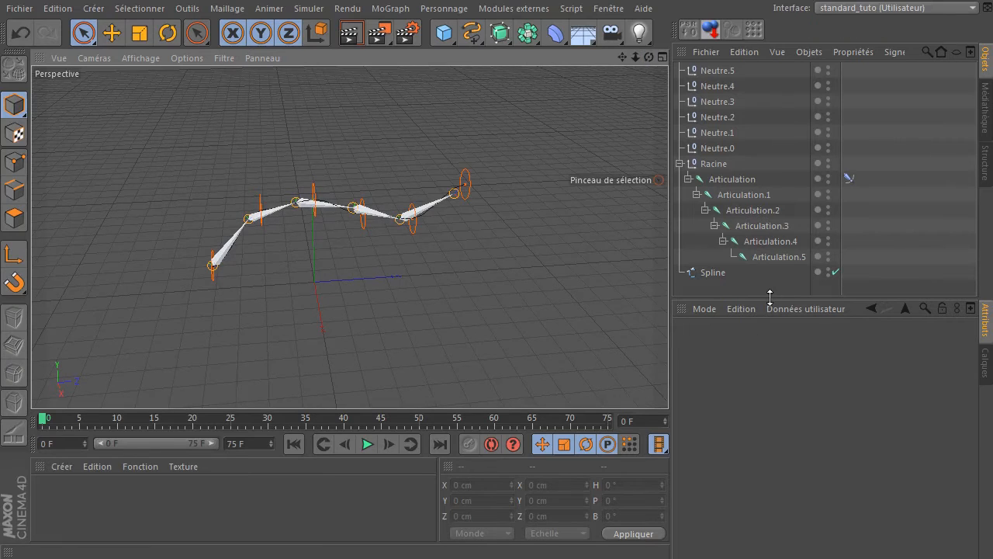
# - Show the attributes of the object Spline, enlarge the object list area and deselect the spline
pyautogui.click(711, 273)
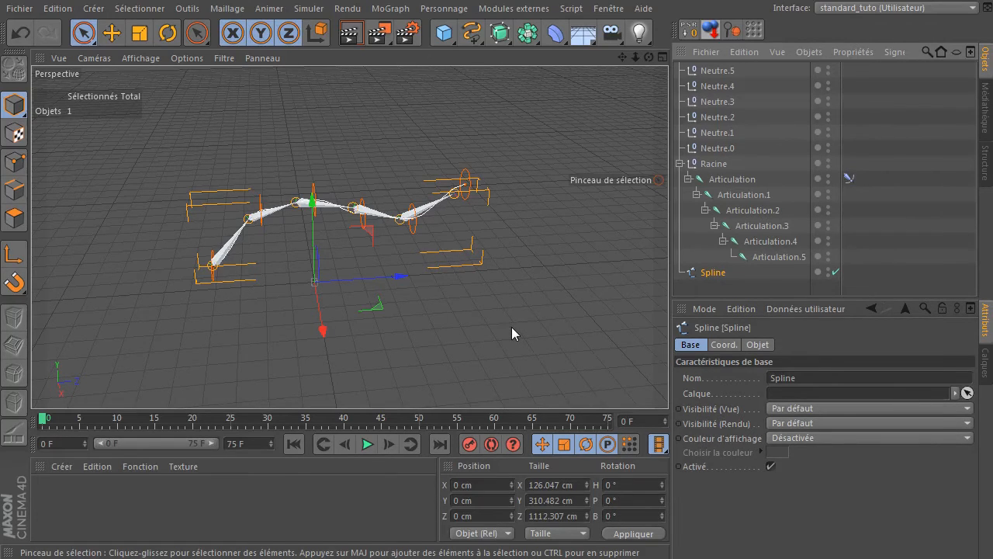
pyautogui.click(744, 308)
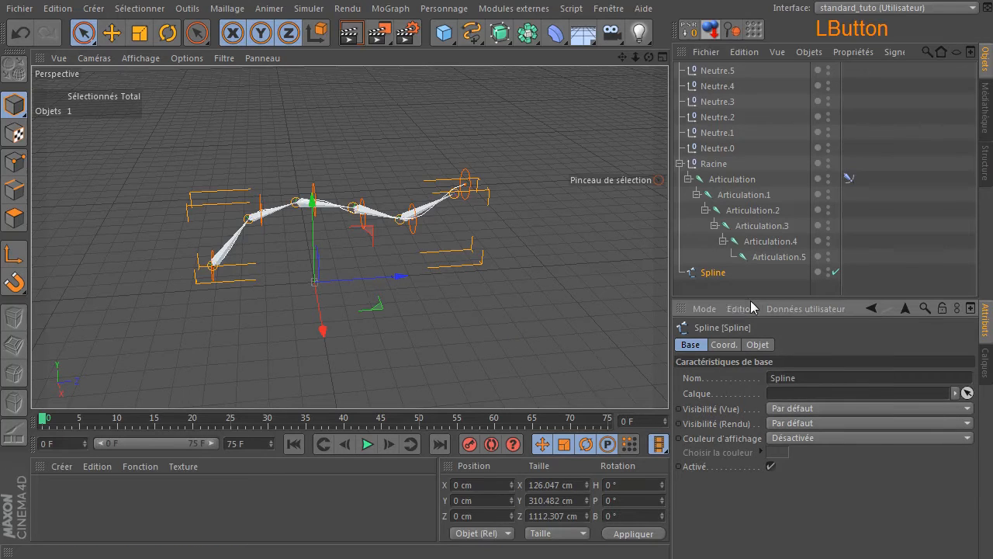
pyautogui.click(749, 299)
pyautogui.click(746, 308)
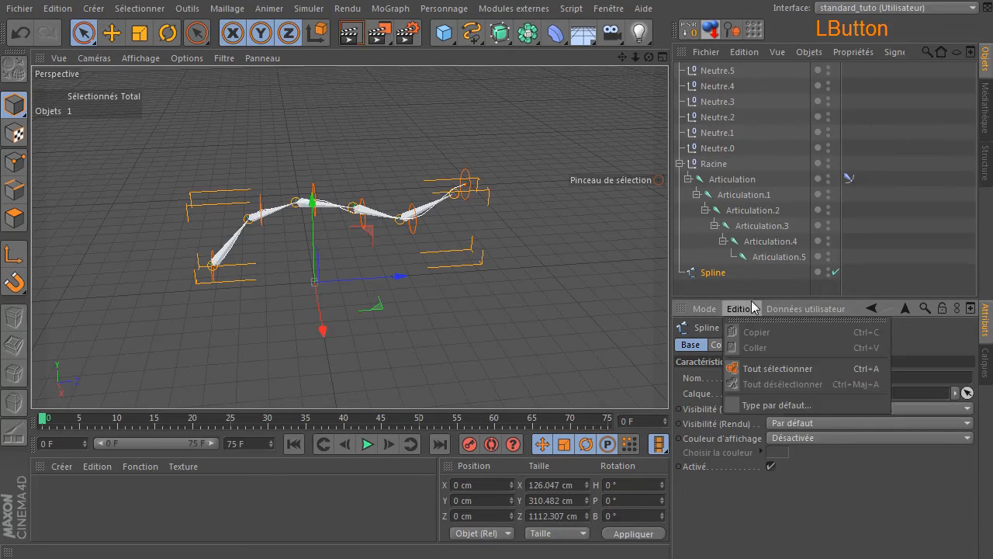
pyautogui.click(761, 296)
pyautogui.moveTo(763, 297); pyautogui.dragTo(763, 334)
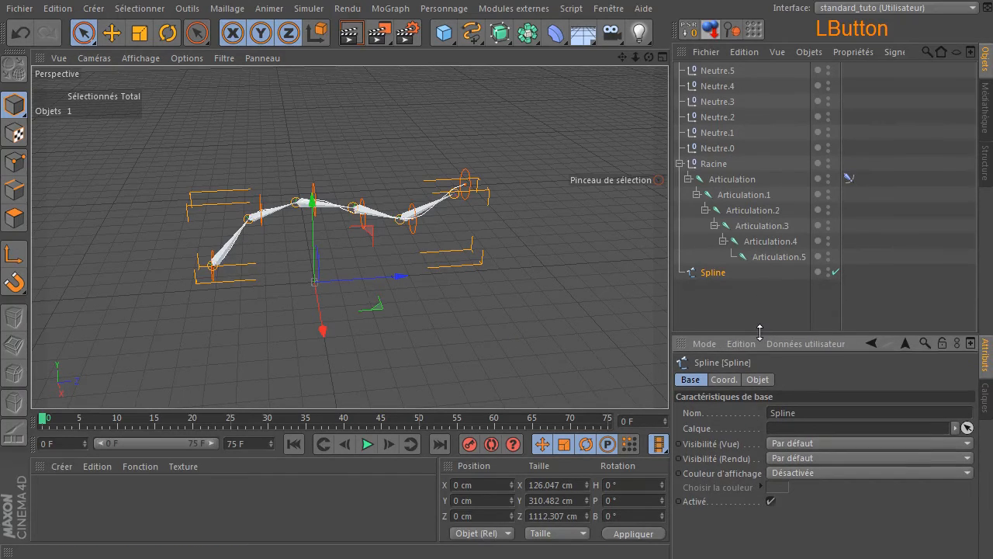
pyautogui.click(379, 245)
# - Draw a six-point linear spline below the joint chain in the Droite view, ending at about Y 124, Z 570 cm
pyautogui.middleClick(357, 248)
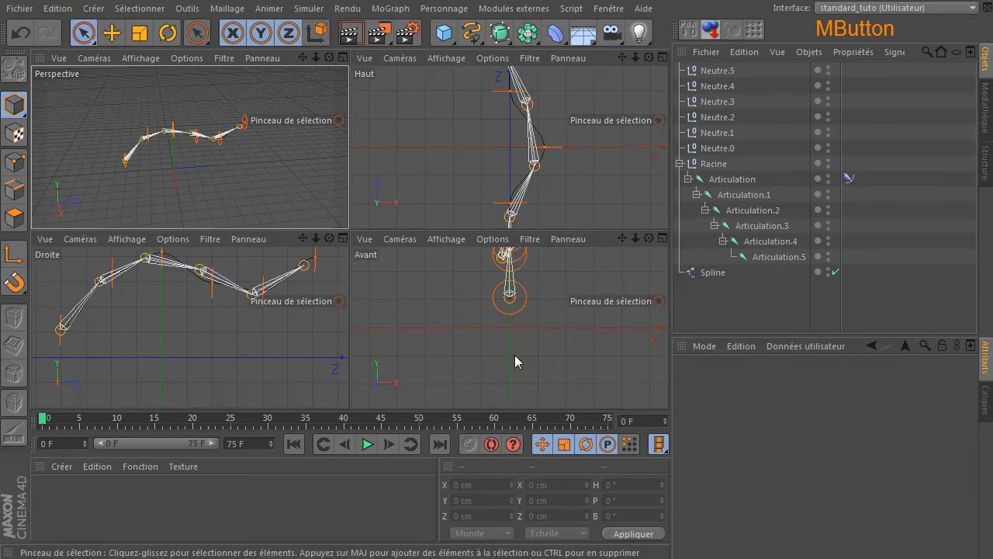
pyautogui.middleClick(242, 305)
pyautogui.moveTo(622, 58); pyautogui.dragTo(362, 62)
pyautogui.moveTo(472, 33); pyautogui.dragTo(545, 79)
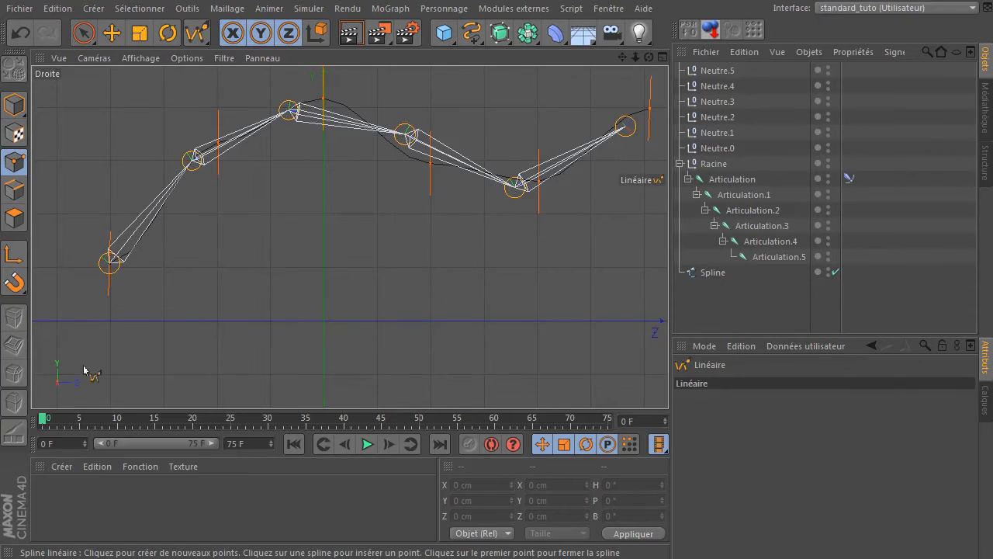
pyautogui.click(109, 320)
pyautogui.click(183, 304)
pyautogui.click(297, 280)
pyautogui.click(389, 299)
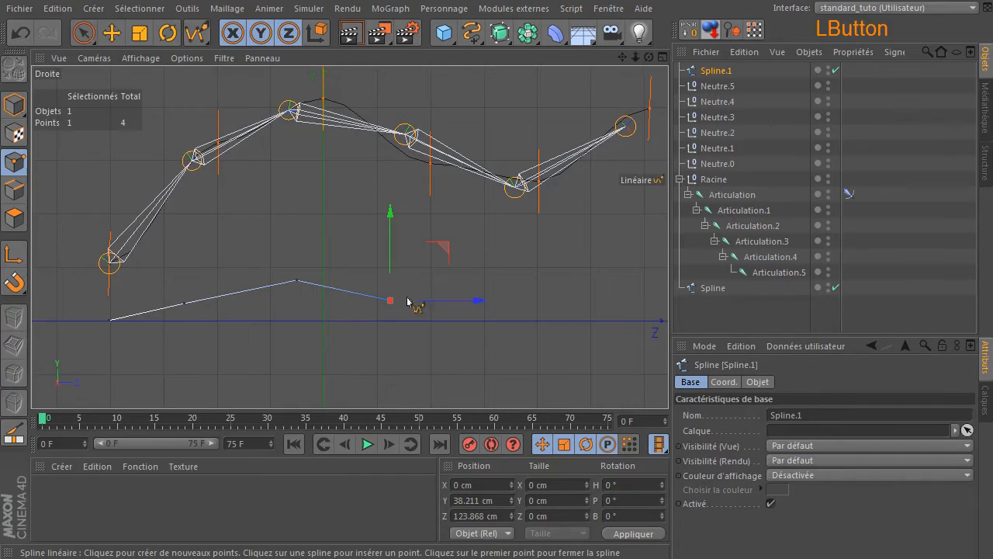
pyautogui.click(514, 292)
pyautogui.click(627, 254)
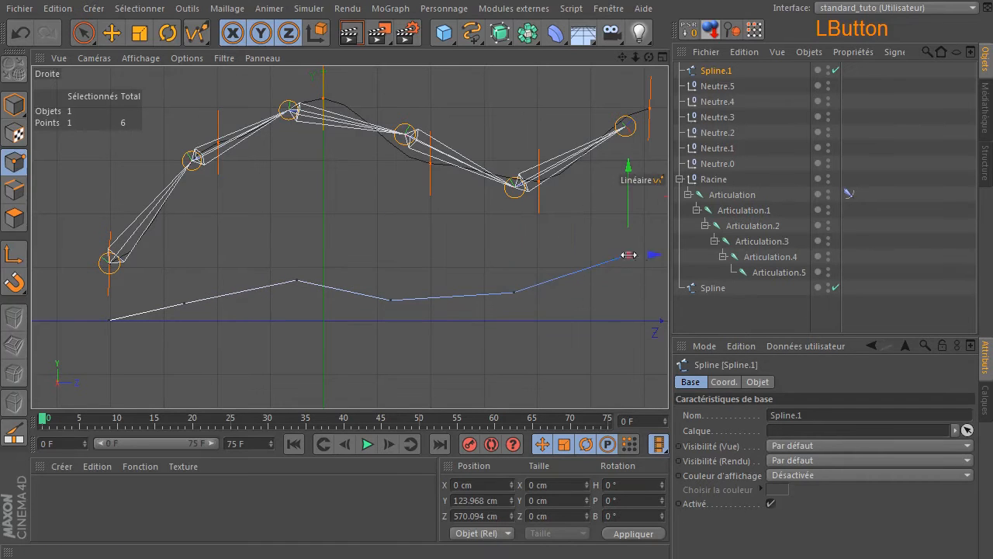
pyautogui.click(84, 33)
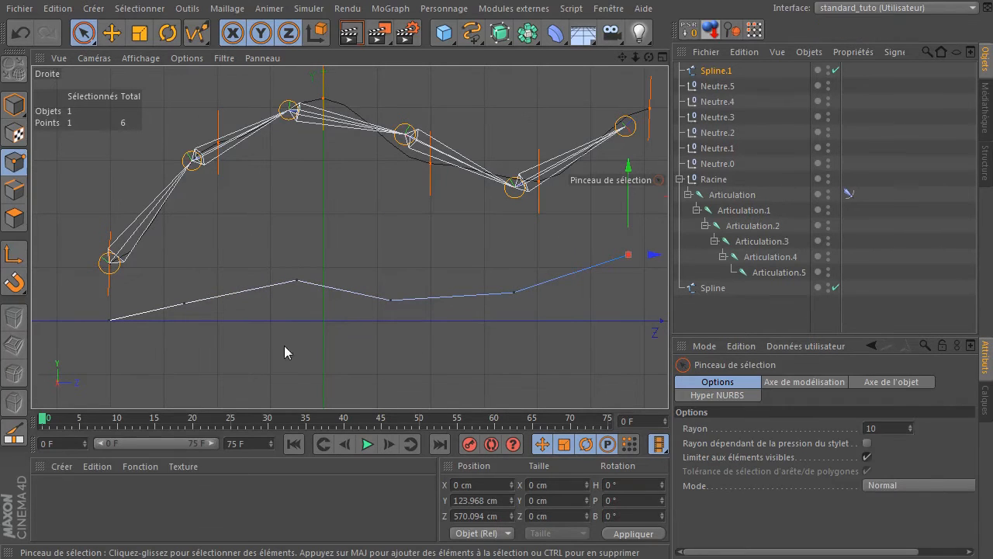
# - Set the new spline's Type to Bézier and its Interpolation to Naturelle
pyautogui.click(707, 71)
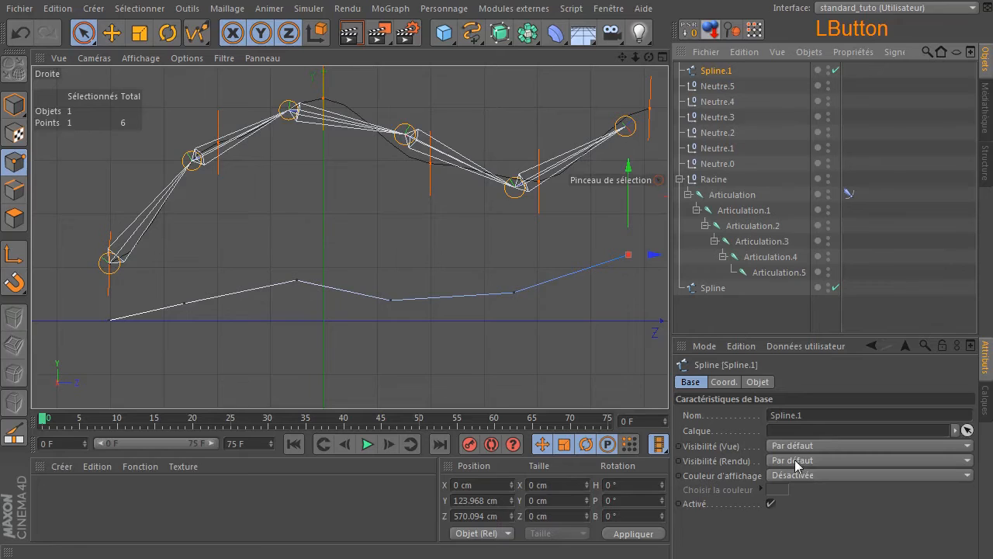
pyautogui.click(758, 381)
pyautogui.click(786, 414)
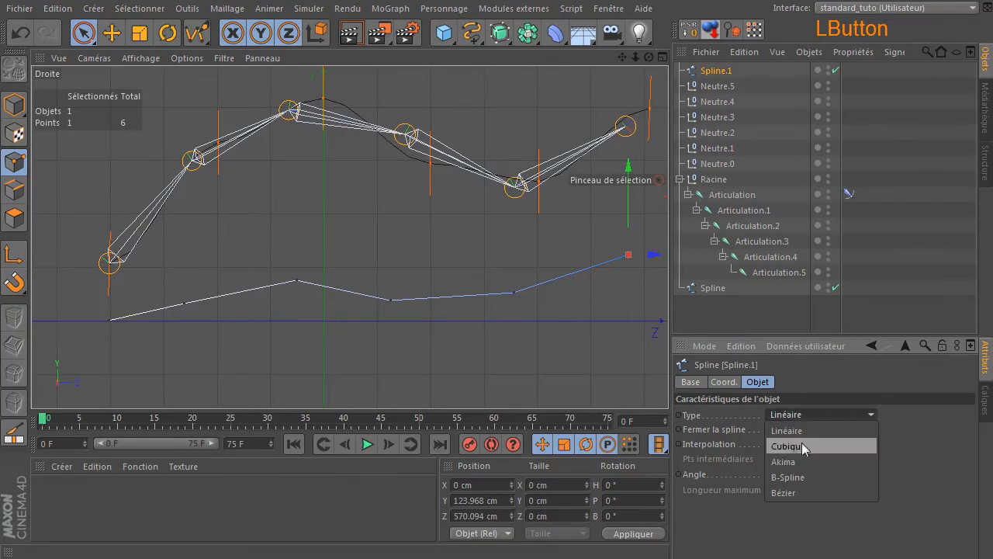
pyautogui.click(796, 493)
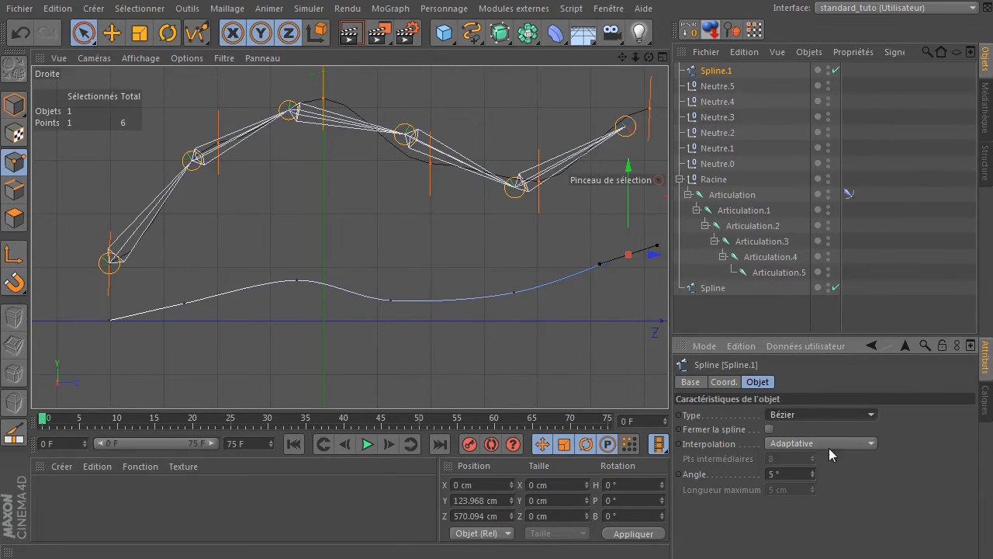
pyautogui.click(798, 444)
pyautogui.click(794, 468)
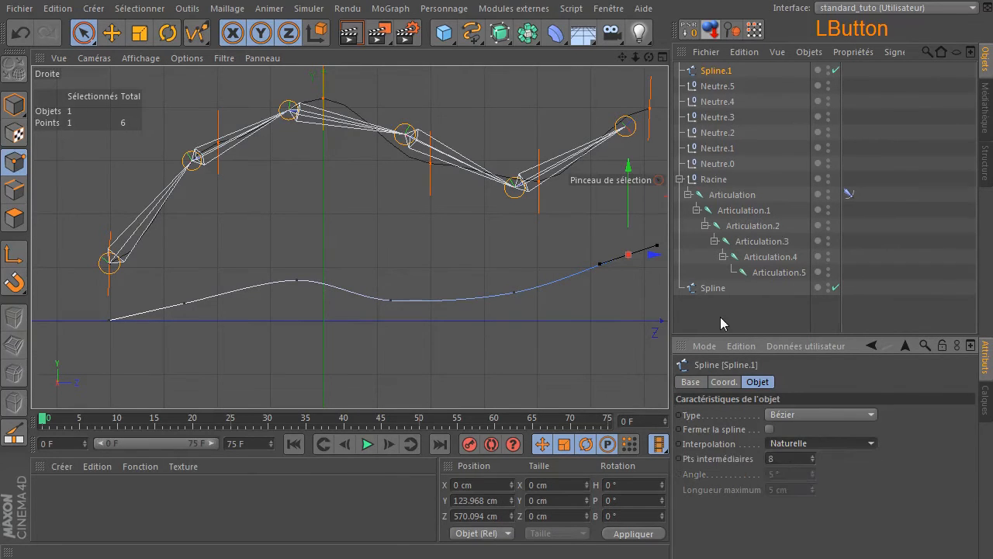
# - Rename Spline.1 as "Spline effet" and deselect its end point
pyautogui.click(709, 73)
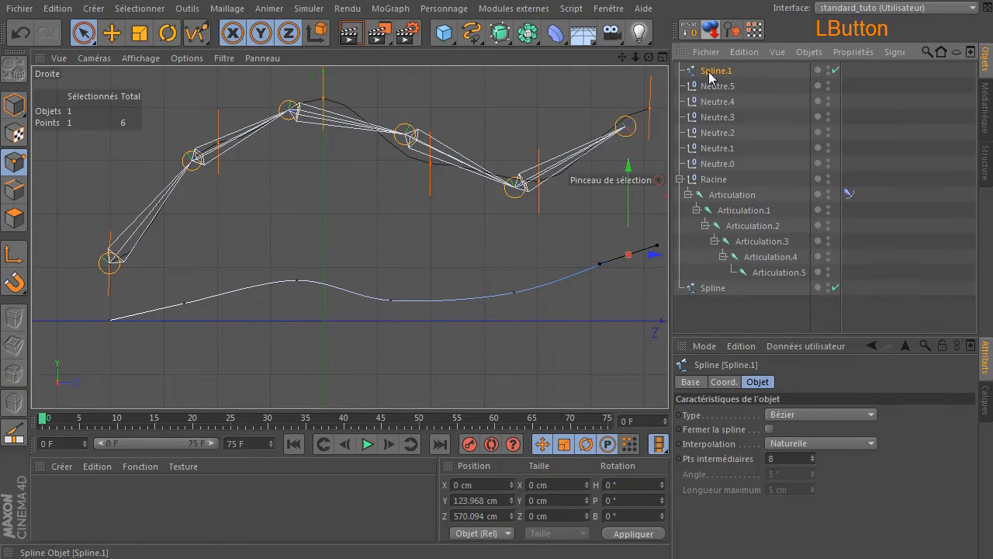
pyautogui.doubleClick(709, 70)
pyautogui.press('Right')
pyautogui.press('BackSpace')
pyautogui.press('BackSpace')
pyautogui.write('effet')
pyautogui.press('Return')
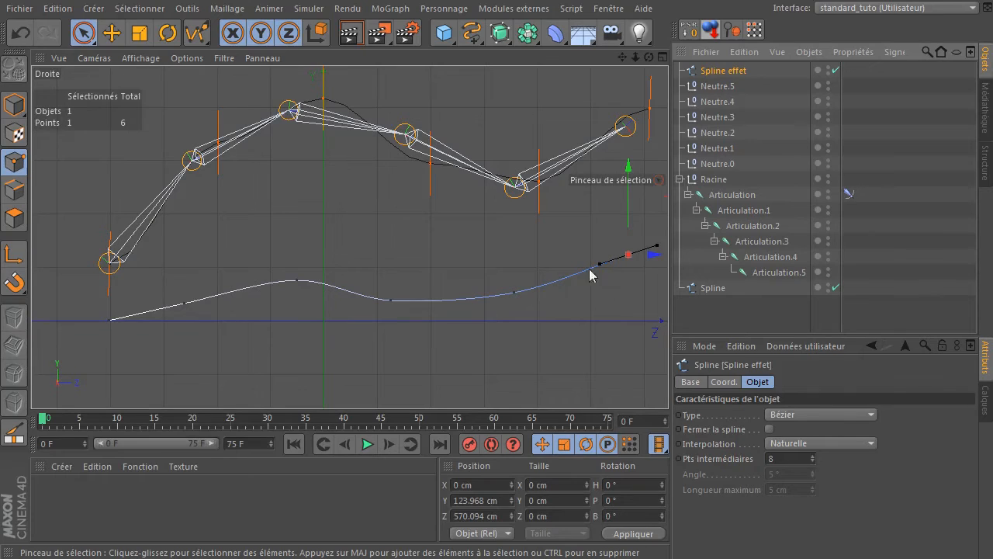
pyautogui.click(447, 355)
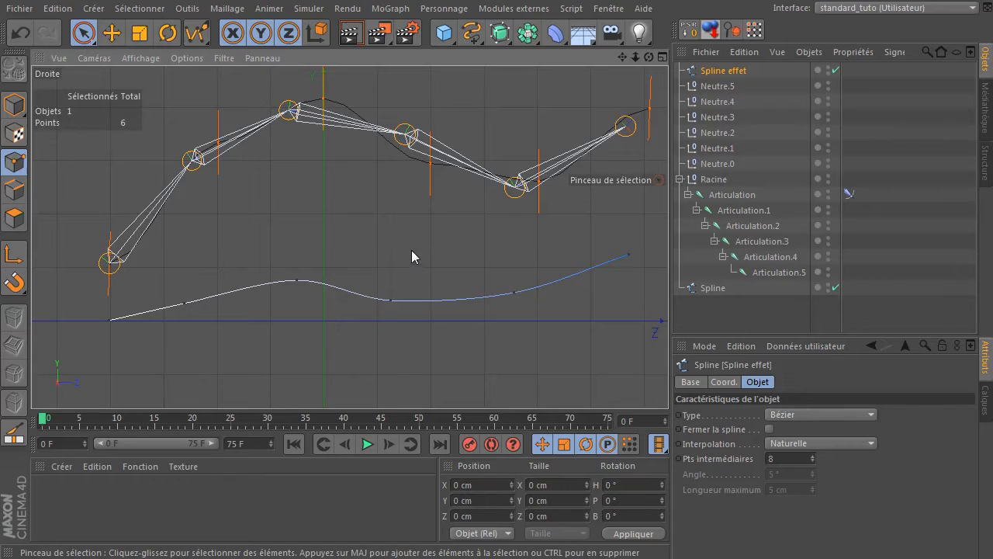
# - Rename the original Spline that drives the joint chain as "Spline de controle"
pyautogui.click(712, 288)
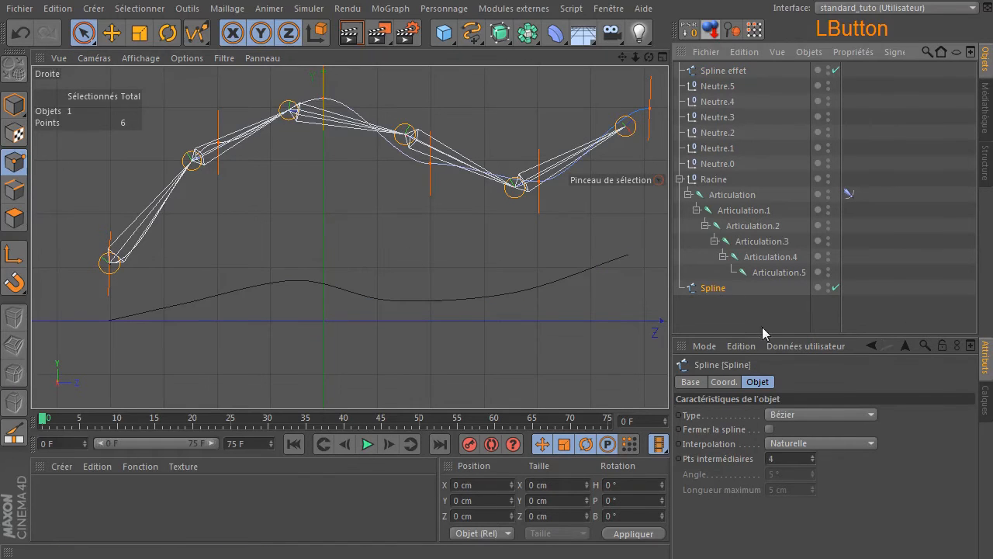
pyautogui.doubleClick(712, 288)
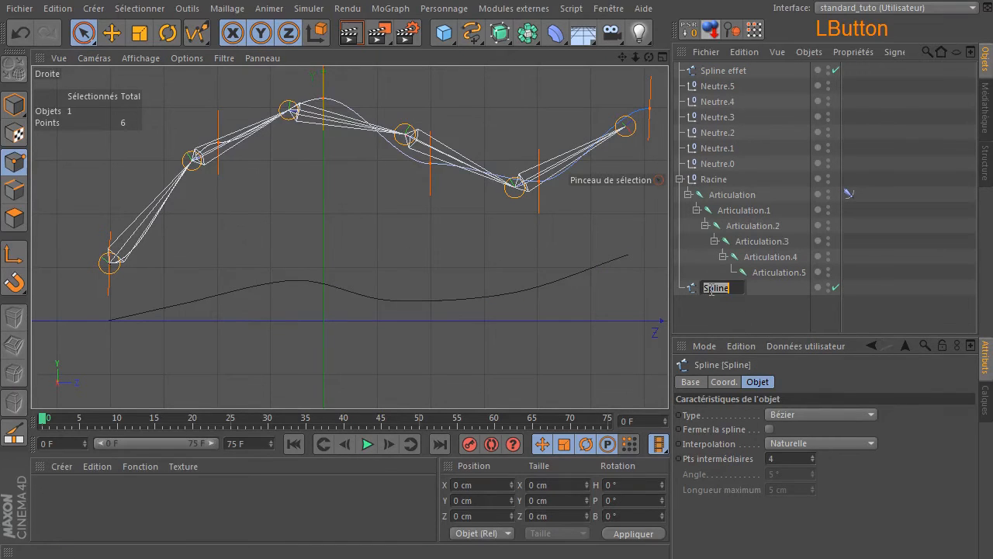
pyautogui.press('End')
pyautogui.write('controle')
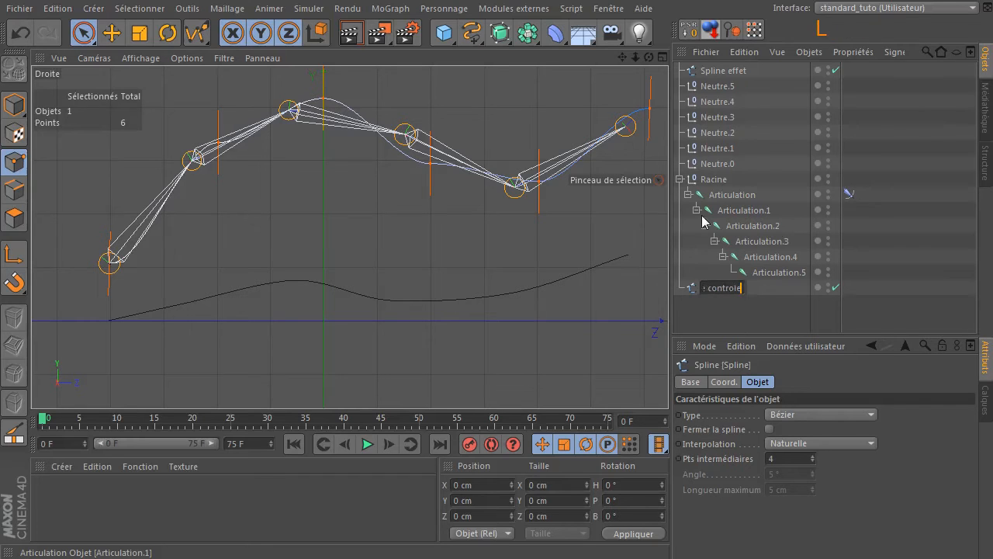
pyautogui.press('Return')
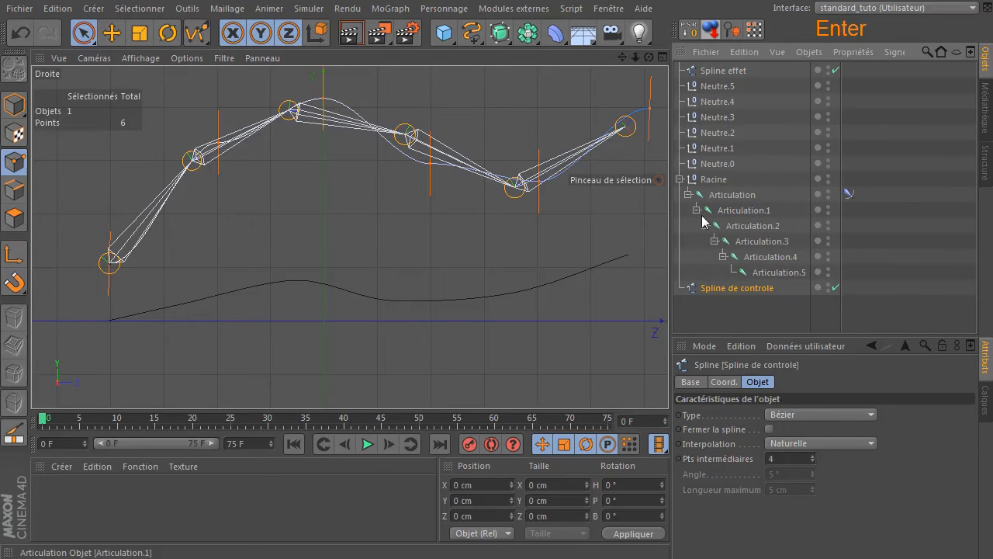
# - Switch to the Perspective view and add an XPresso tag to Spline effet
pyautogui.click(722, 71)
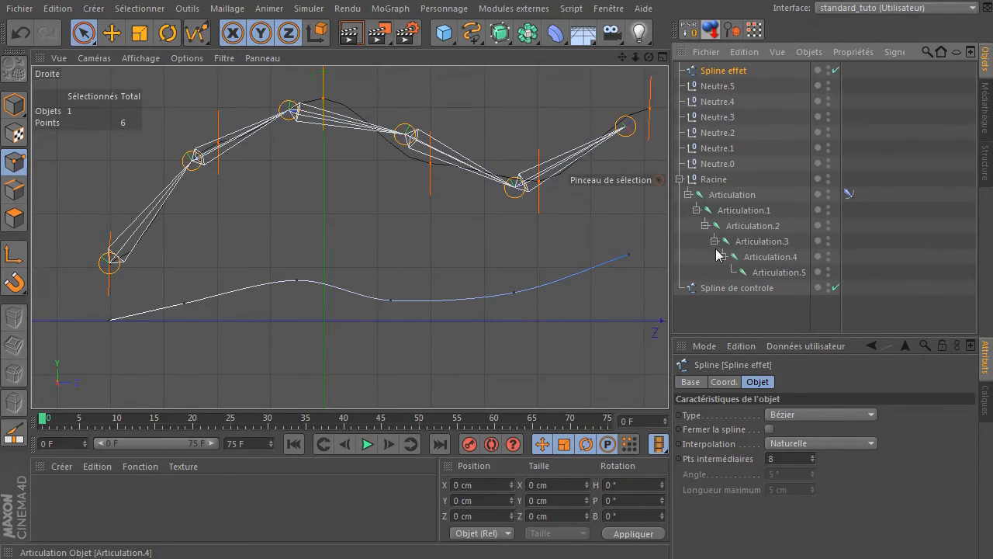
pyautogui.click(683, 182)
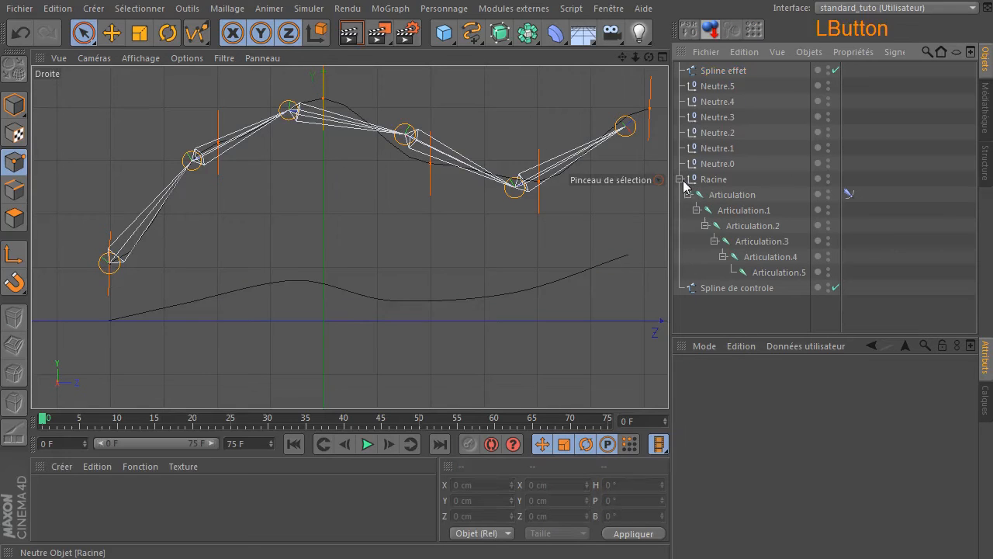
pyautogui.click(721, 70)
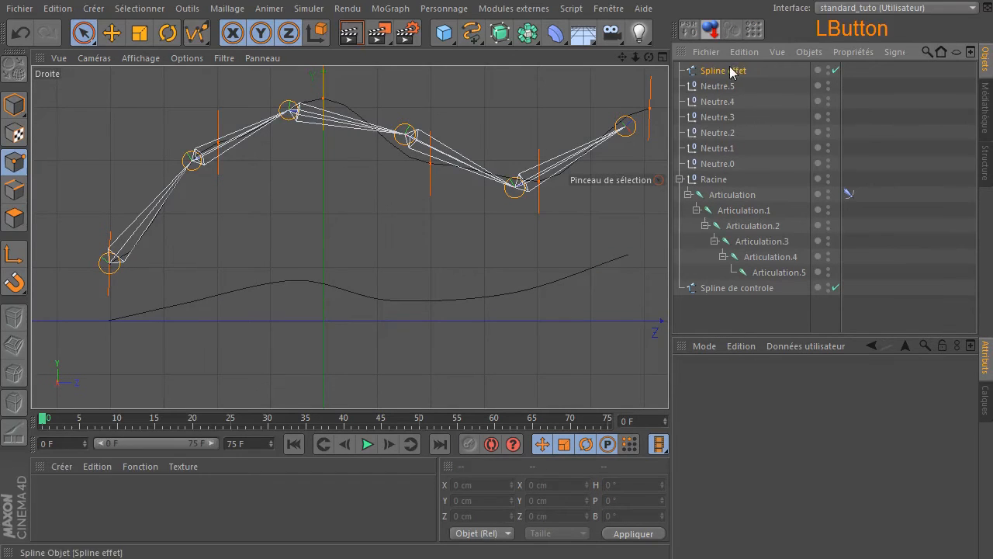
pyautogui.middleClick(199, 154)
pyautogui.middleClick(199, 154)
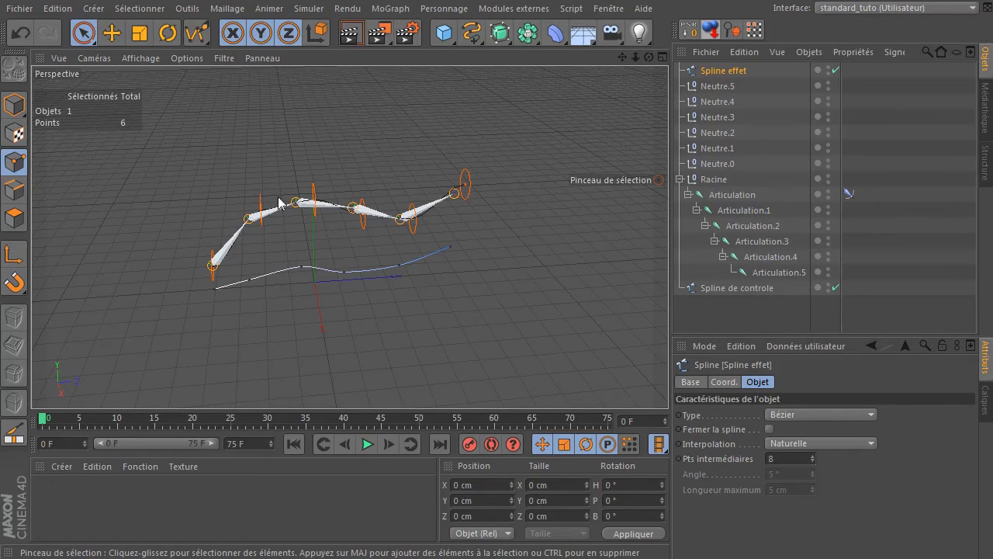
pyautogui.rightClick(706, 77)
pyautogui.moveTo(764, 83)
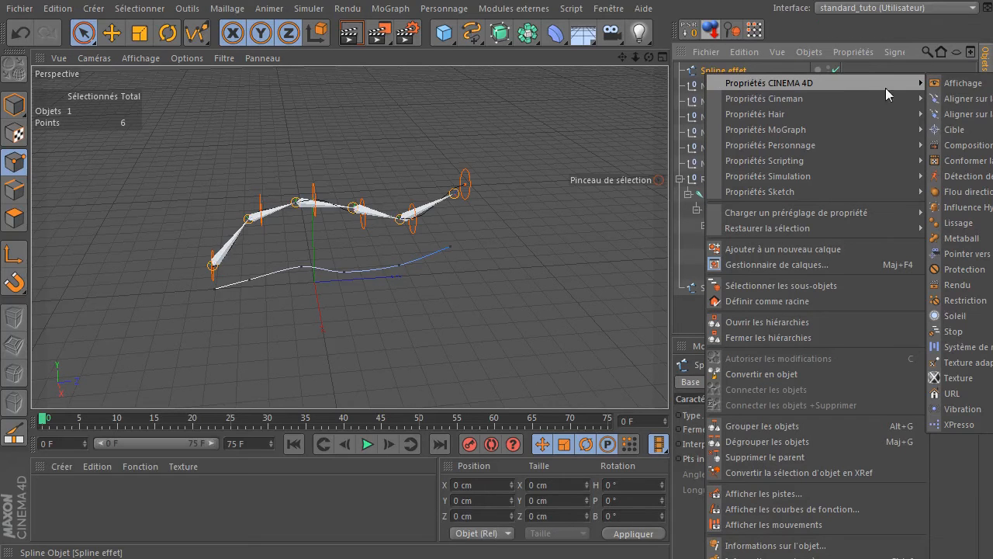
pyautogui.click(960, 424)
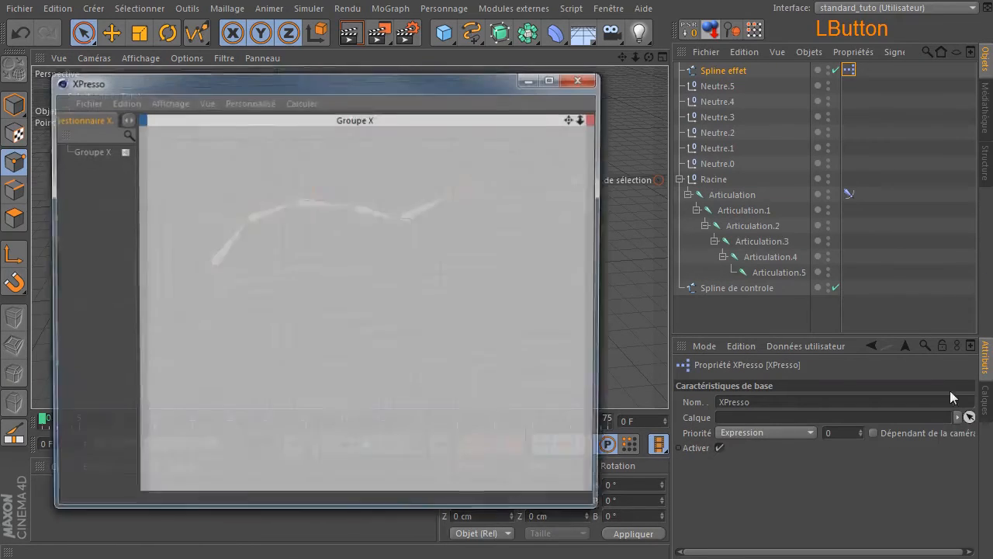
# - Enlarge the XPresso editor and expand the X-Pool's system operators down to the XPresso Généralités group
pyautogui.click(301, 102)
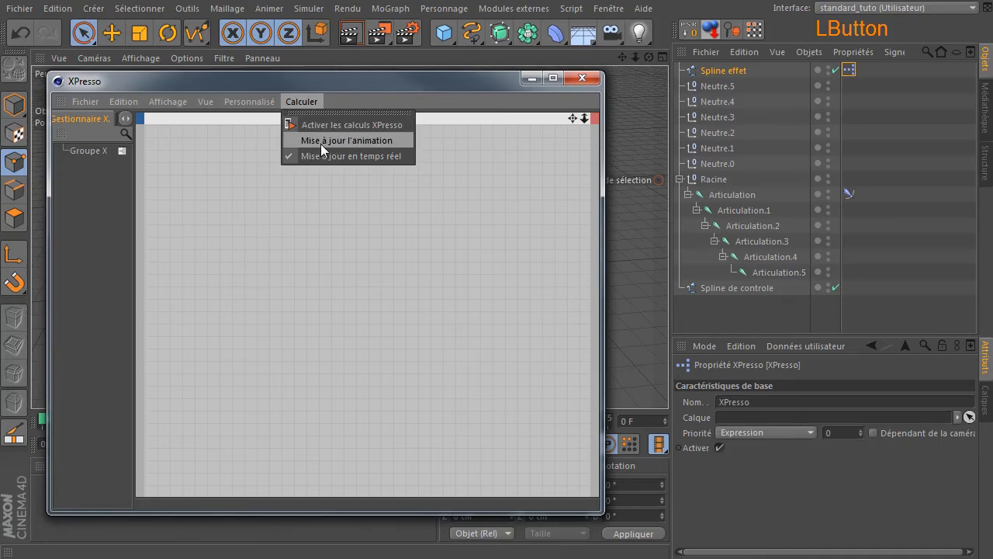
pyautogui.click(320, 142)
pyautogui.moveTo(602, 514); pyautogui.dragTo(862, 516)
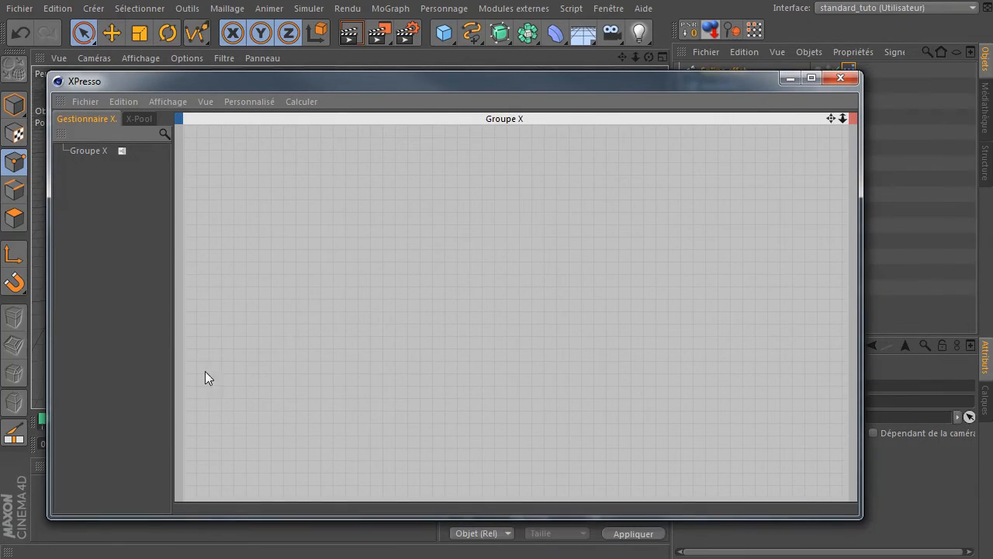
pyautogui.click(175, 386)
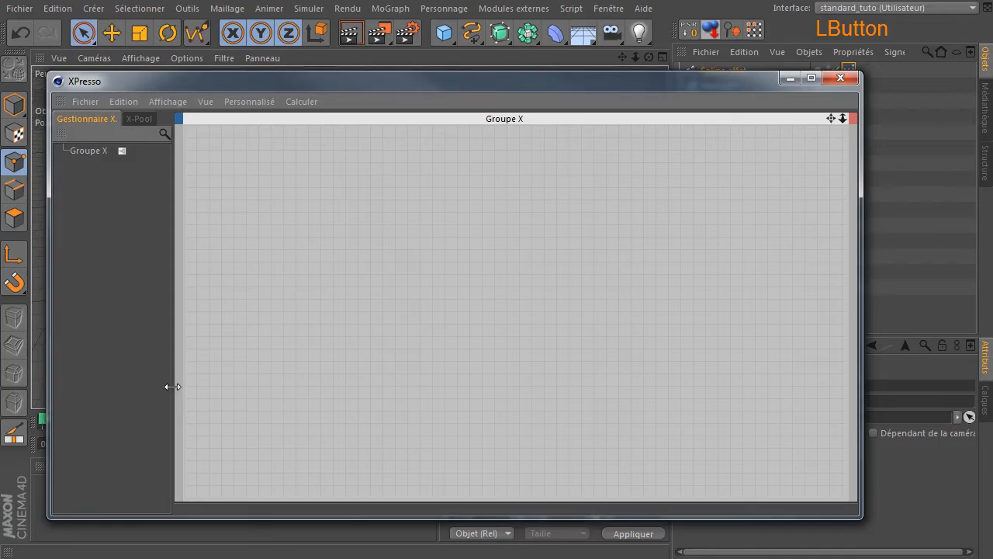
pyautogui.moveTo(173, 386); pyautogui.dragTo(254, 384)
pyautogui.click(139, 118)
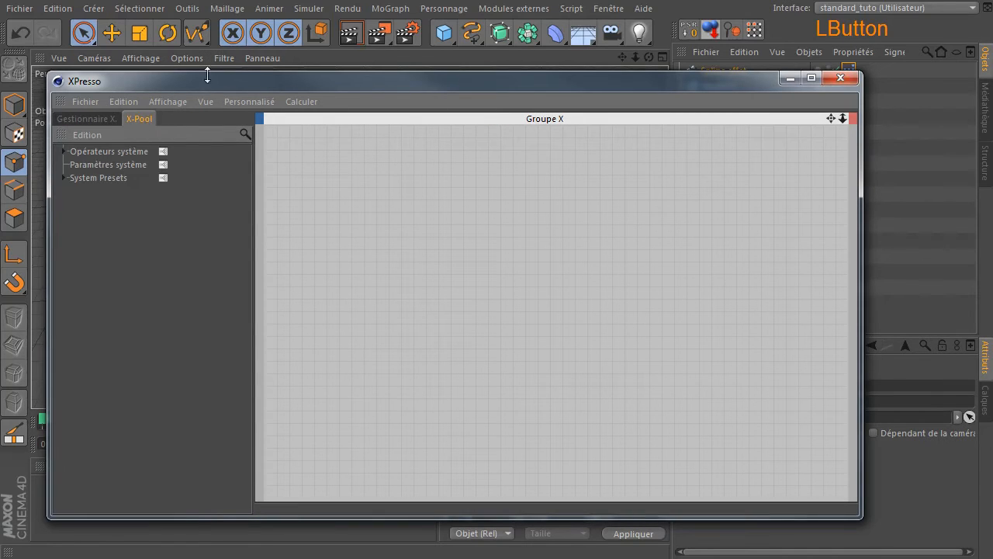
pyautogui.click(64, 152)
pyautogui.moveTo(389, 76); pyautogui.dragTo(372, 190)
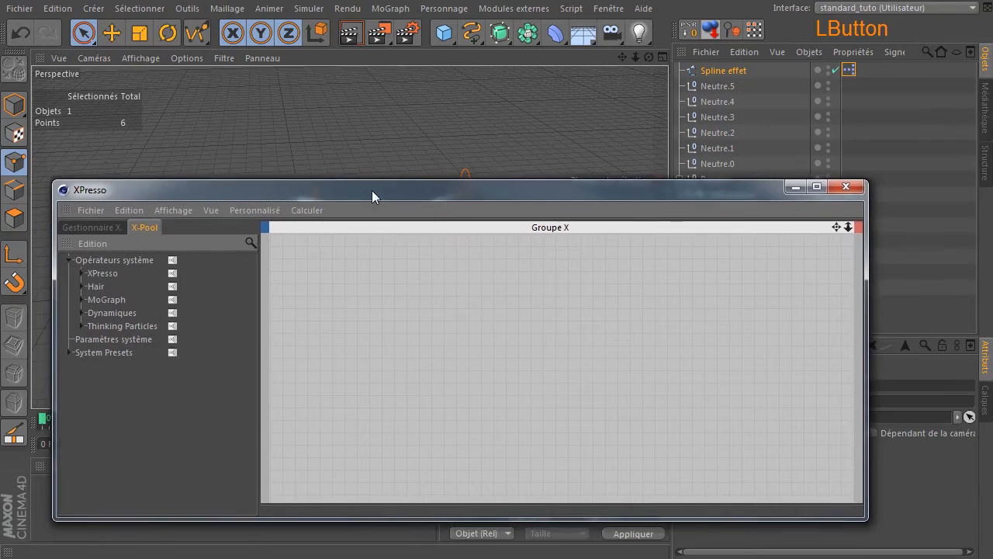
pyautogui.click(82, 272)
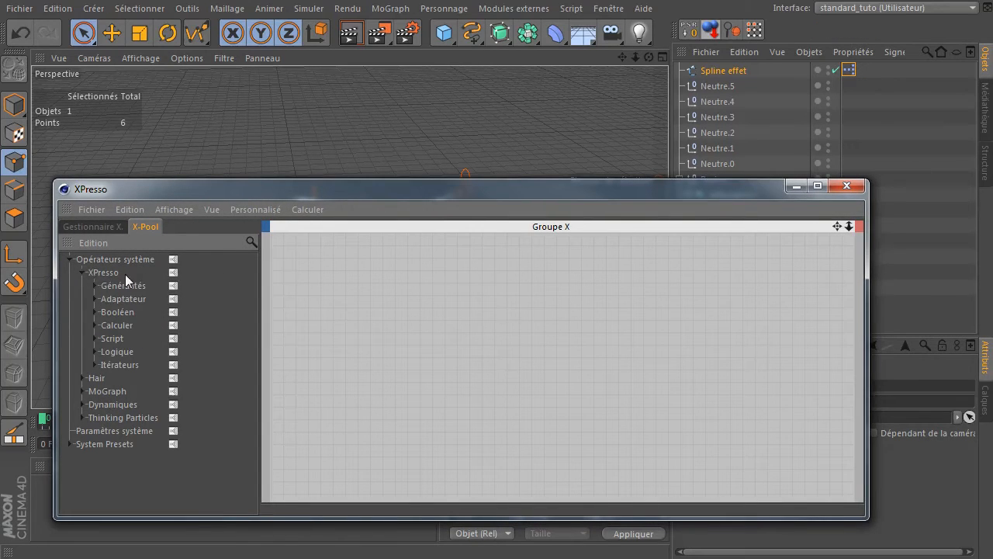
pyautogui.click(93, 284)
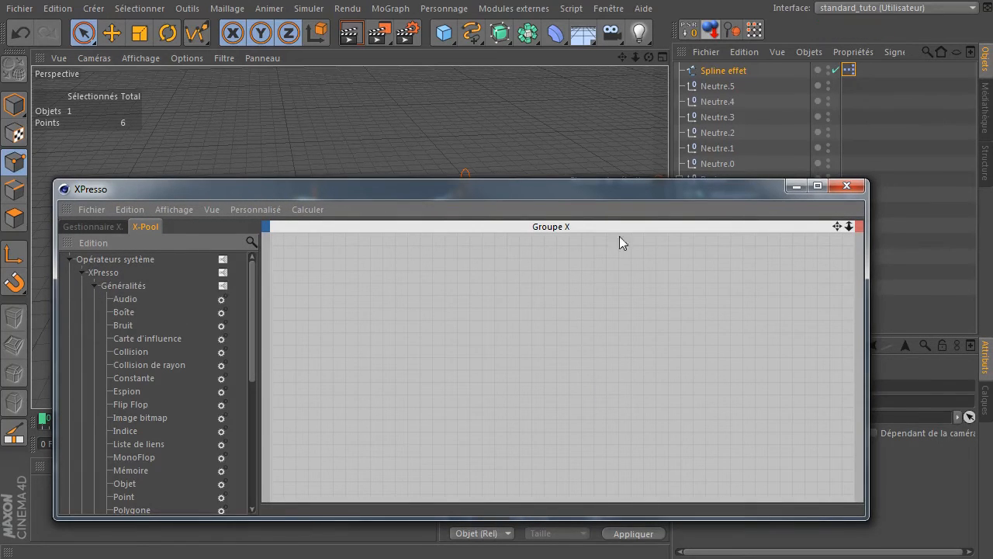
# - Add Spline effet as a node in the XPresso graph, leaving room beside it for another node
pyautogui.moveTo(597, 188); pyautogui.dragTo(683, 462)
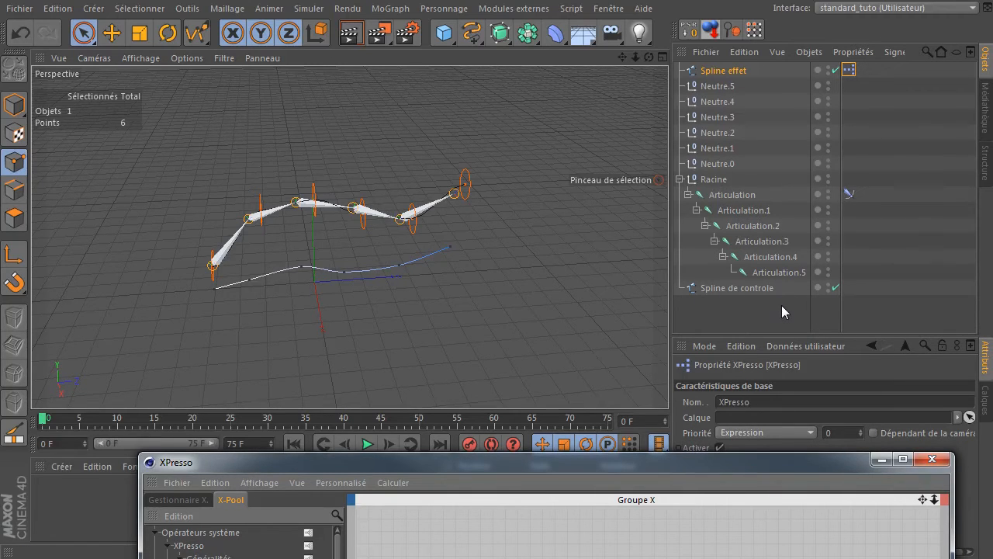
pyautogui.moveTo(679, 458); pyautogui.dragTo(426, 179)
pyautogui.moveTo(724, 71); pyautogui.dragTo(394, 282)
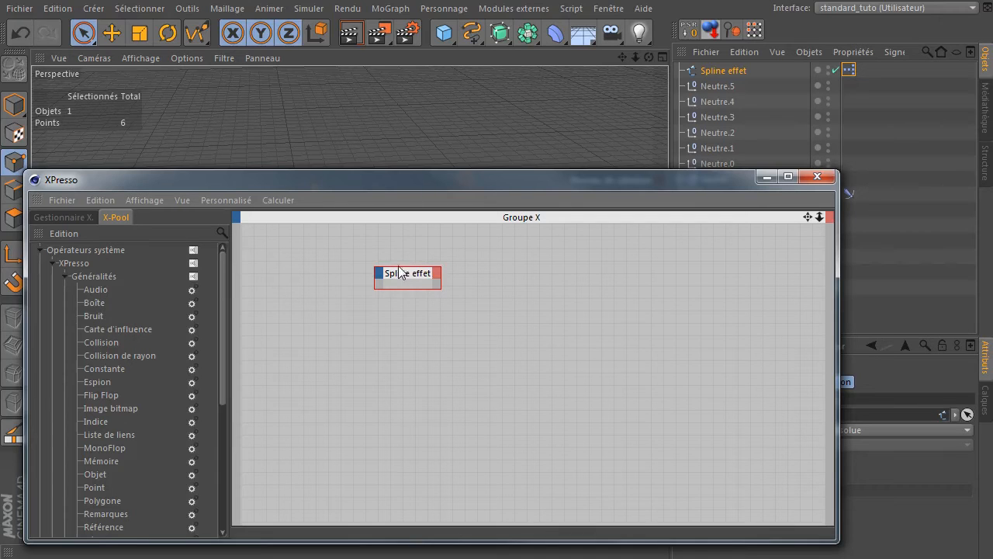
pyautogui.moveTo(402, 280); pyautogui.dragTo(342, 278)
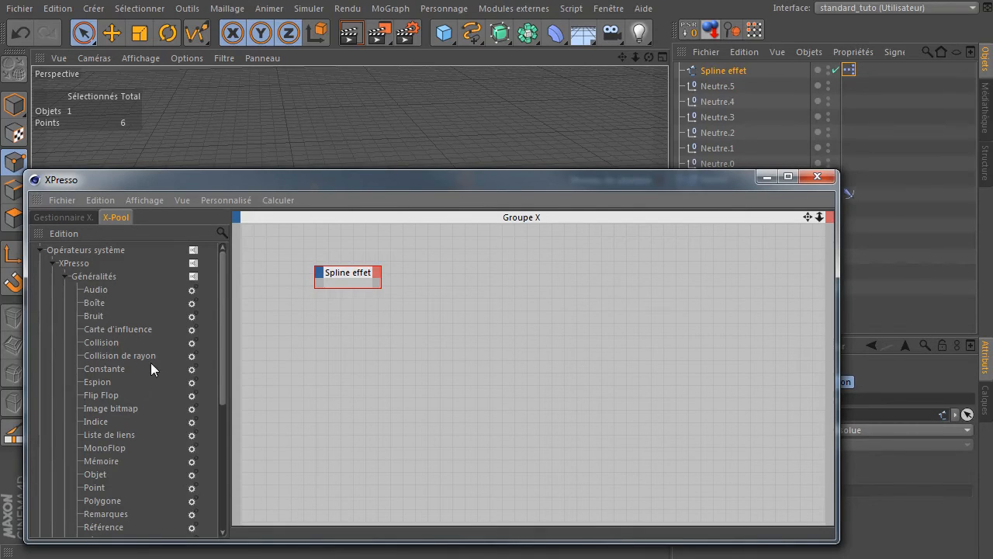
# - Add a Point operator from Généralités to the graph and line it up with the Spline effet node
pyautogui.click(96, 485)
pyautogui.moveTo(98, 489); pyautogui.dragTo(559, 291)
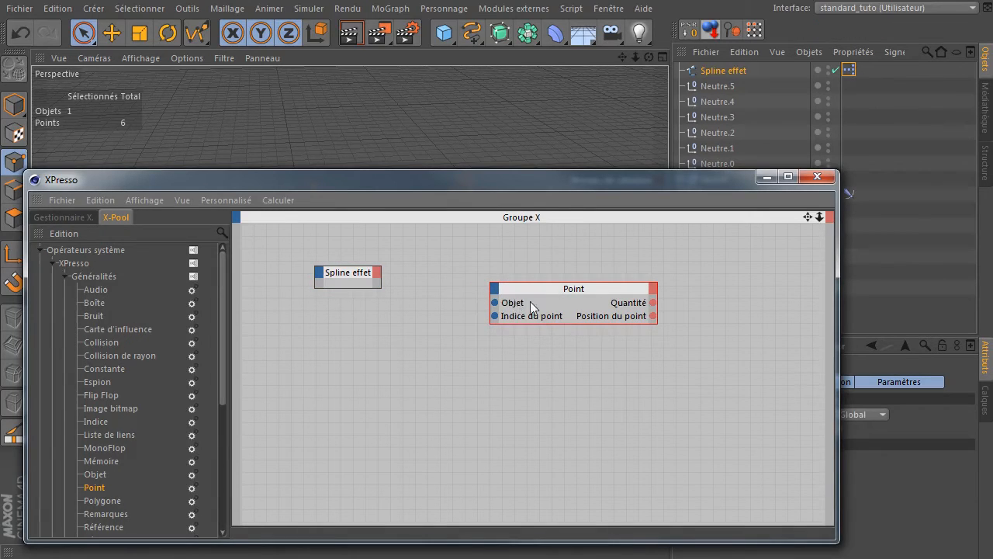
pyautogui.moveTo(565, 293); pyautogui.dragTo(562, 253)
pyautogui.moveTo(347, 279); pyautogui.dragTo(326, 262)
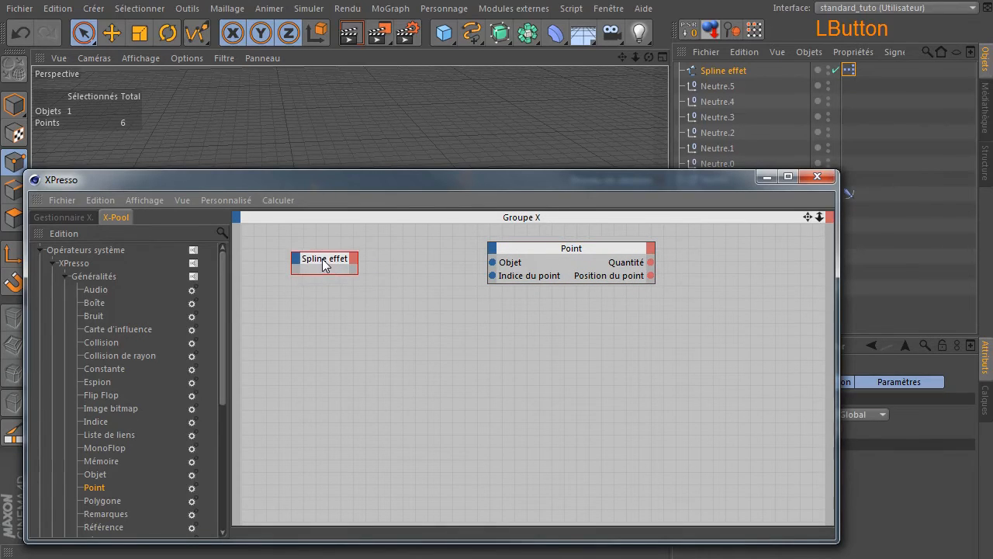
# - Expose the Objet output on the Spline effet node, link it to the Point node's Objet input and fit the node to its ports
pyautogui.moveTo(490, 260); pyautogui.dragTo(355, 256)
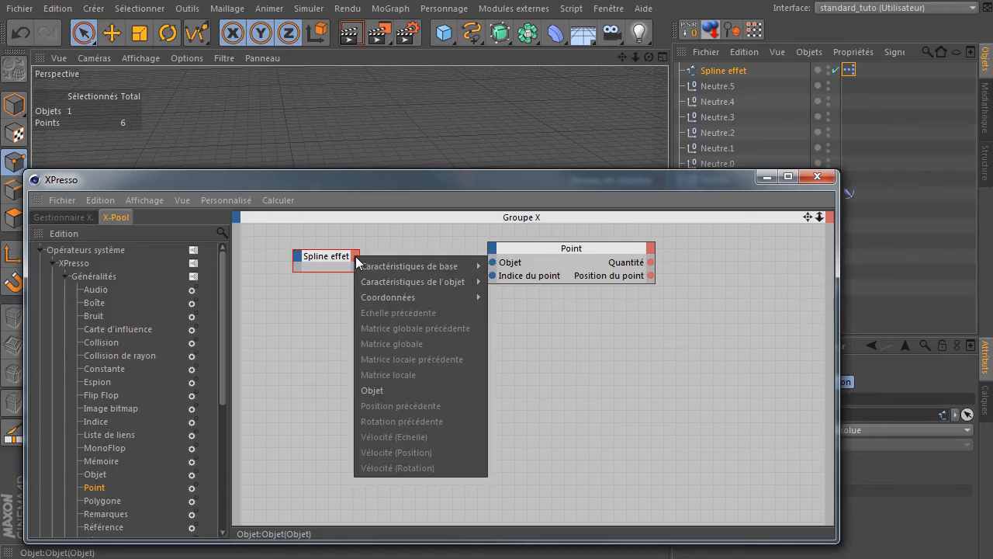
pyautogui.click(402, 390)
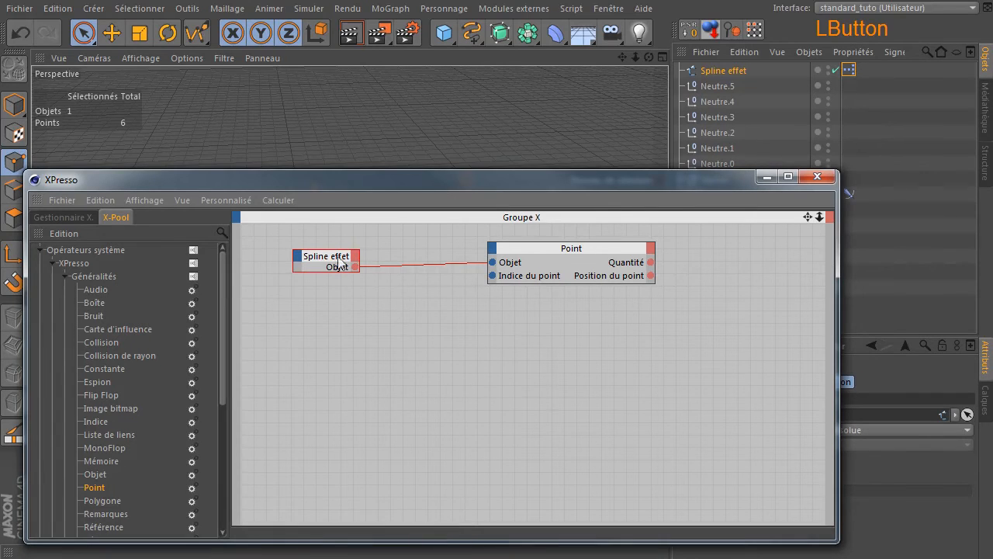
pyautogui.keyDown('ctrl'); pyautogui.click(312, 265); pyautogui.keyUp('ctrl')
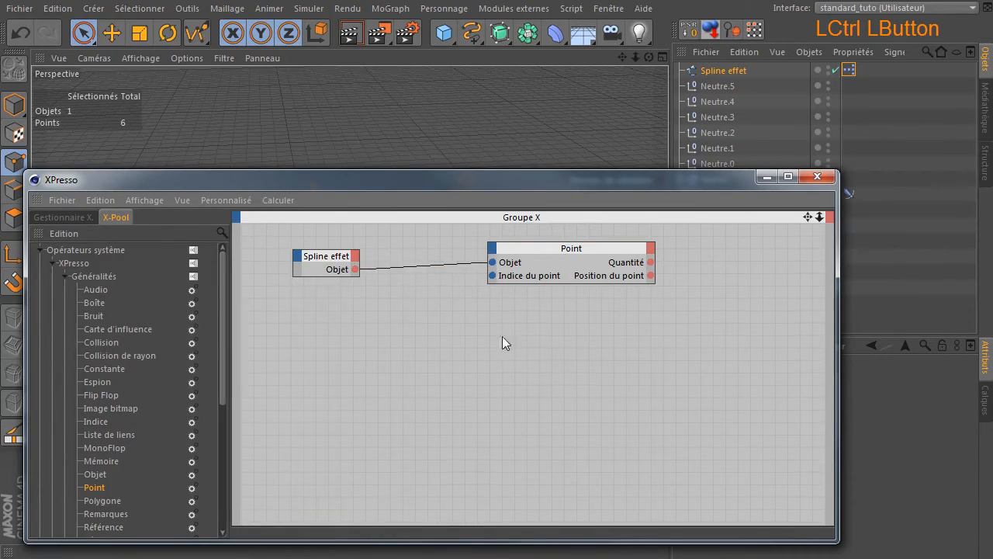
# - Add a Position du point input to the Point node and resize the node to fit its ports
pyautogui.click(546, 261)
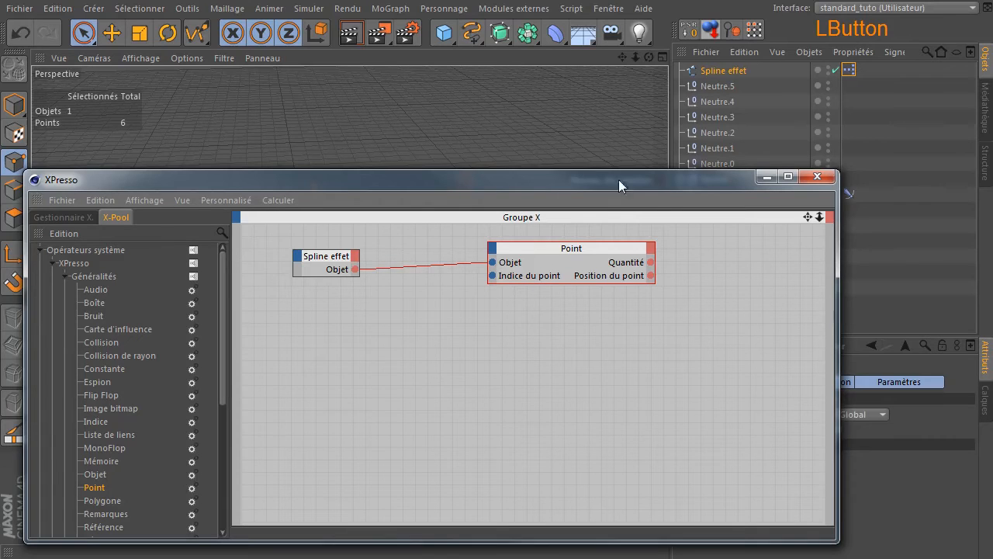
pyautogui.moveTo(614, 181); pyautogui.dragTo(397, 107)
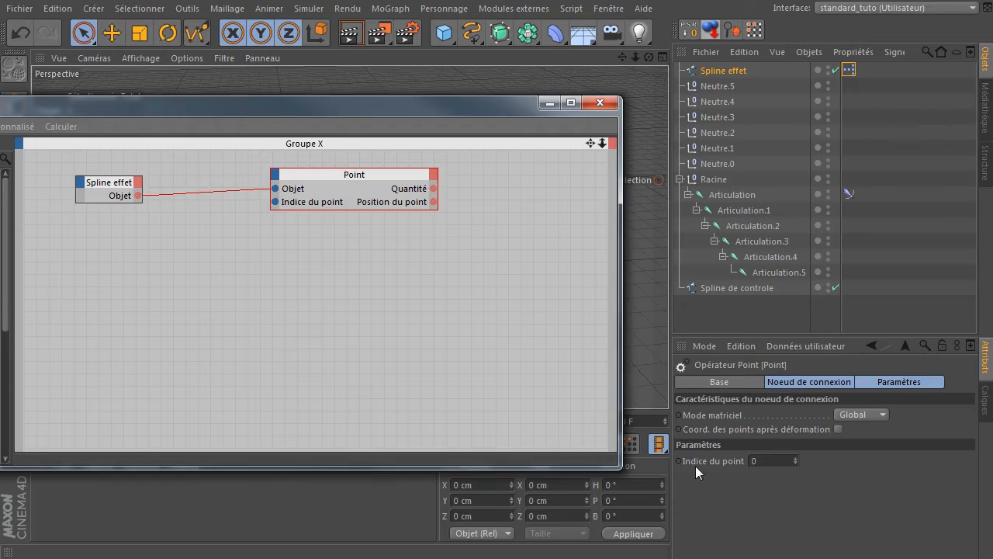
pyautogui.moveTo(355, 116); pyautogui.dragTo(652, 113)
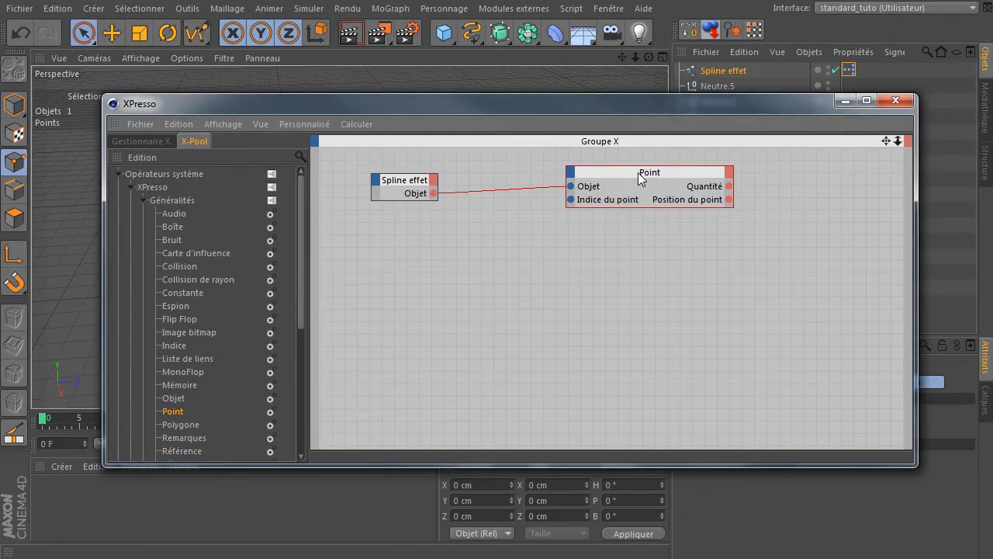
pyautogui.moveTo(570, 172); pyautogui.dragTo(589, 212)
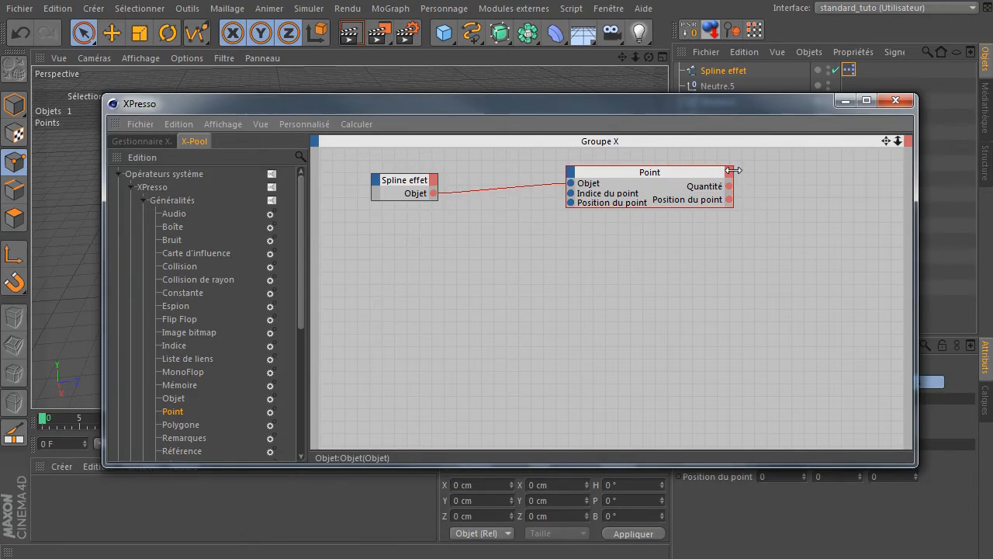
pyautogui.moveTo(730, 173); pyautogui.dragTo(729, 174)
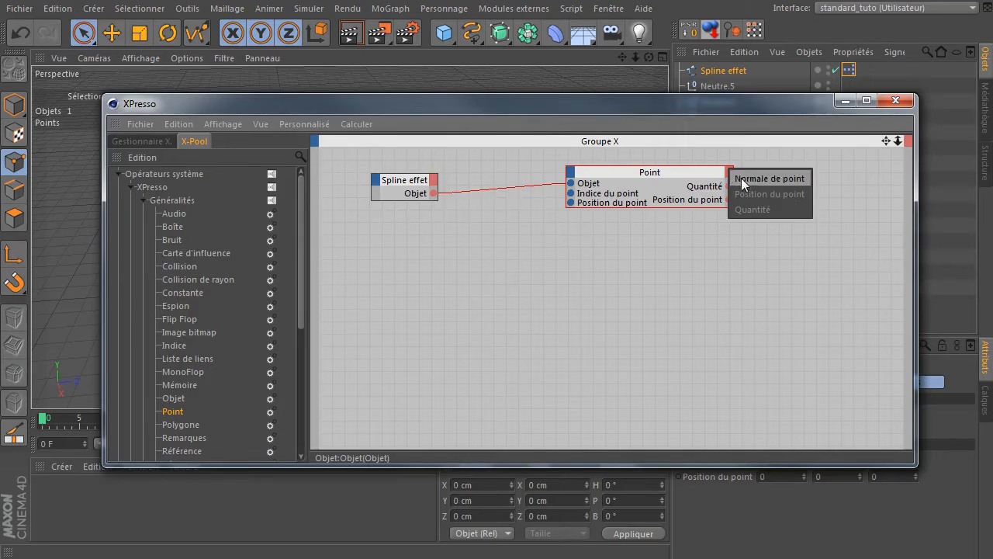
pyautogui.click(654, 314)
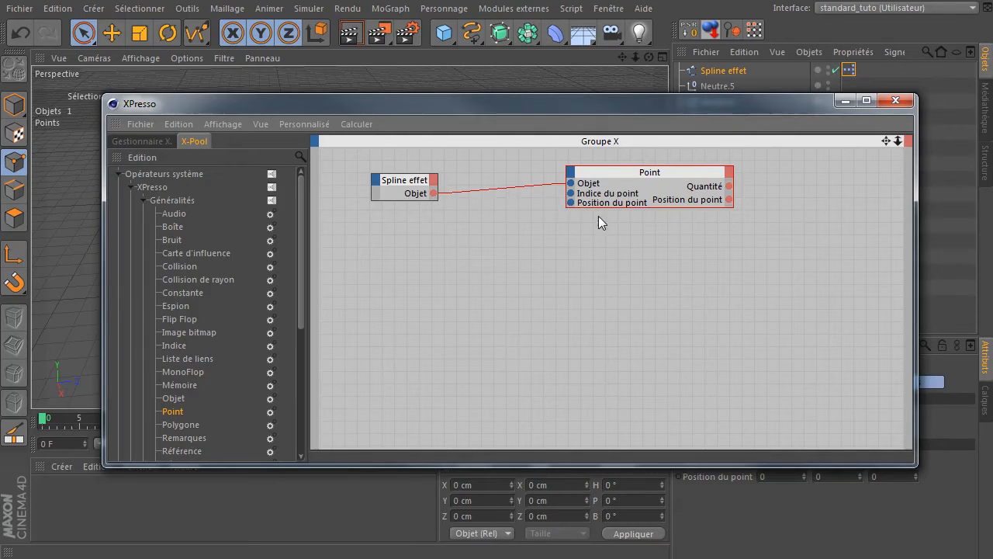
pyautogui.keyDown('ctrl'); pyautogui.click(641, 173); pyautogui.keyUp('ctrl')
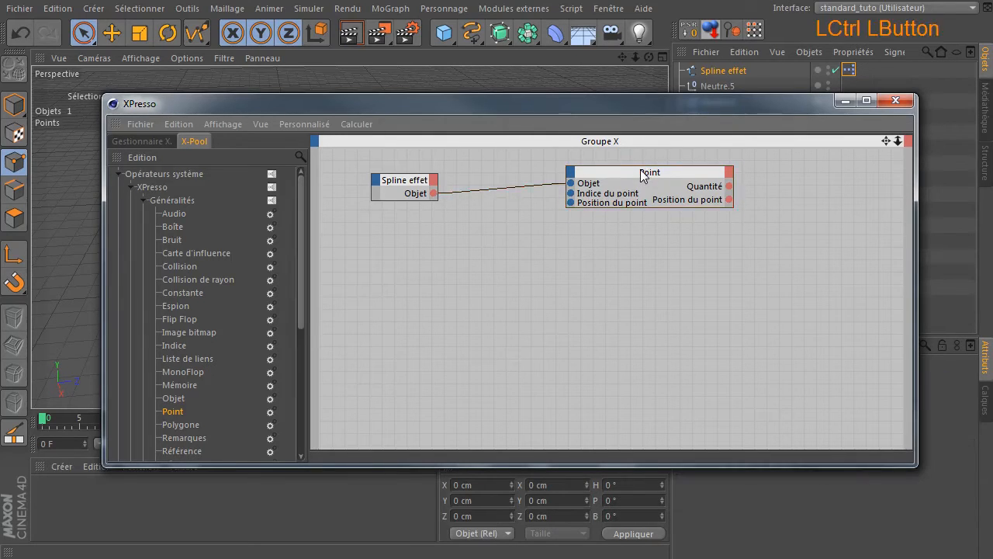
pyautogui.moveTo(624, 174); pyautogui.dragTo(633, 187)
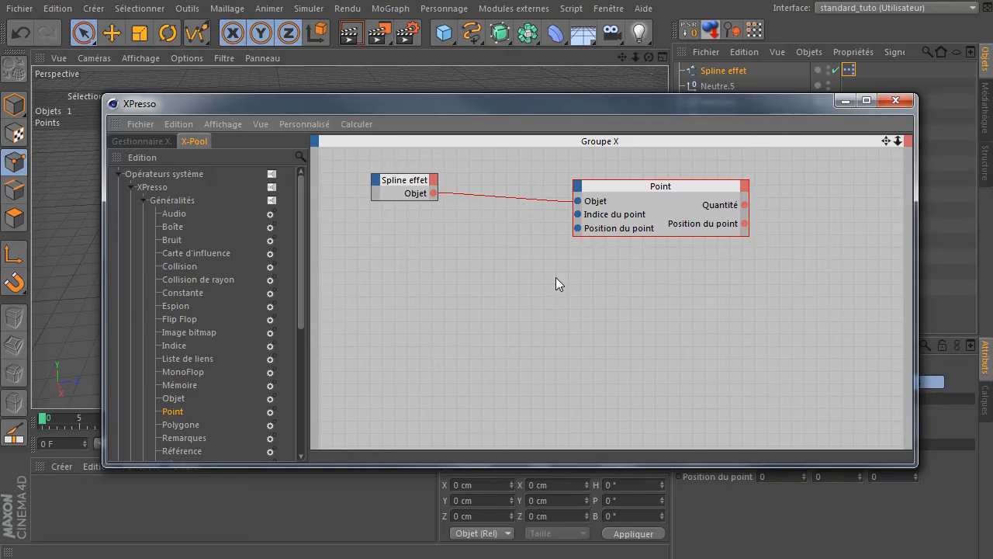
# - Add the first Articulation as a node and link its Position globale output to the Point node's Position du point input
pyautogui.moveTo(547, 108); pyautogui.dragTo(577, 306)
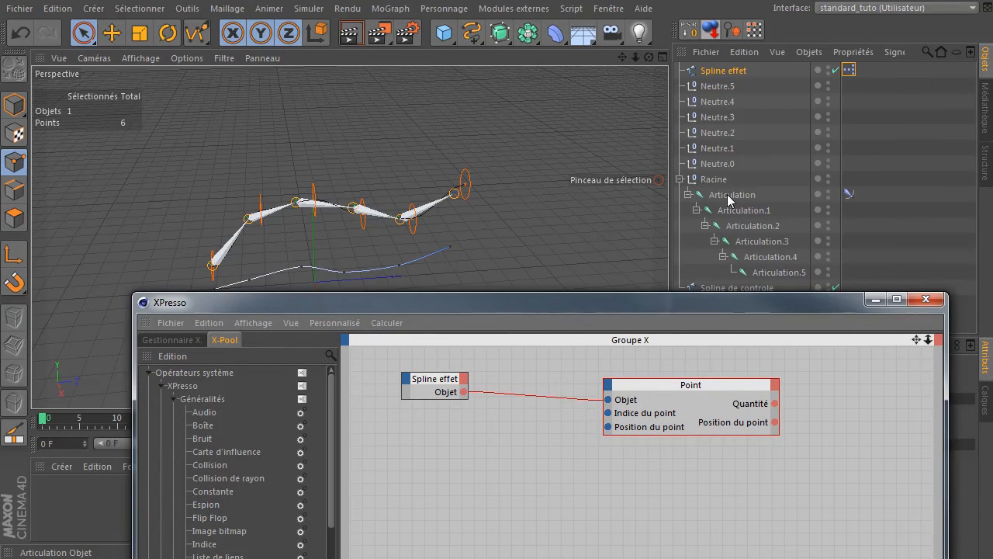
pyautogui.moveTo(725, 201); pyautogui.dragTo(439, 468)
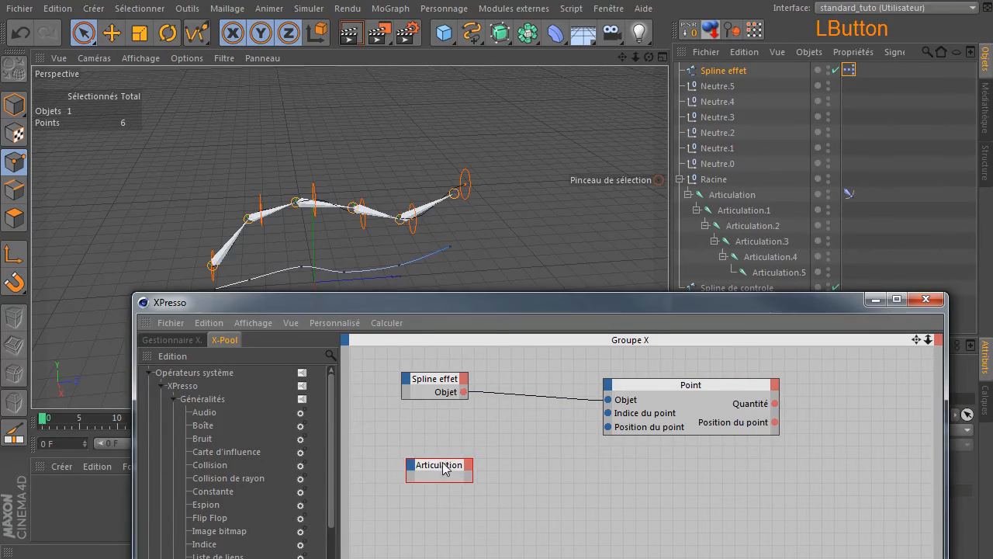
pyautogui.rightClick(474, 471)
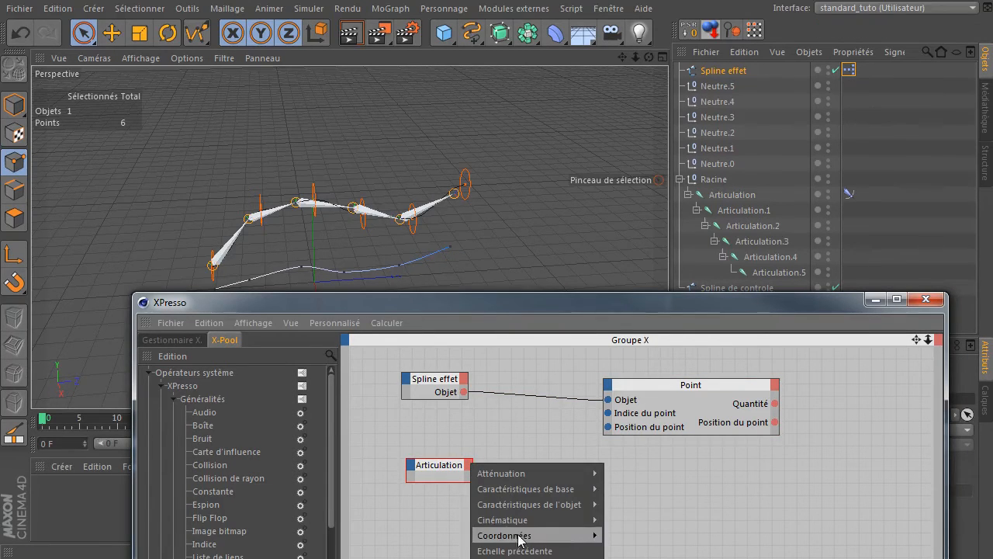
pyautogui.moveTo(520, 537)
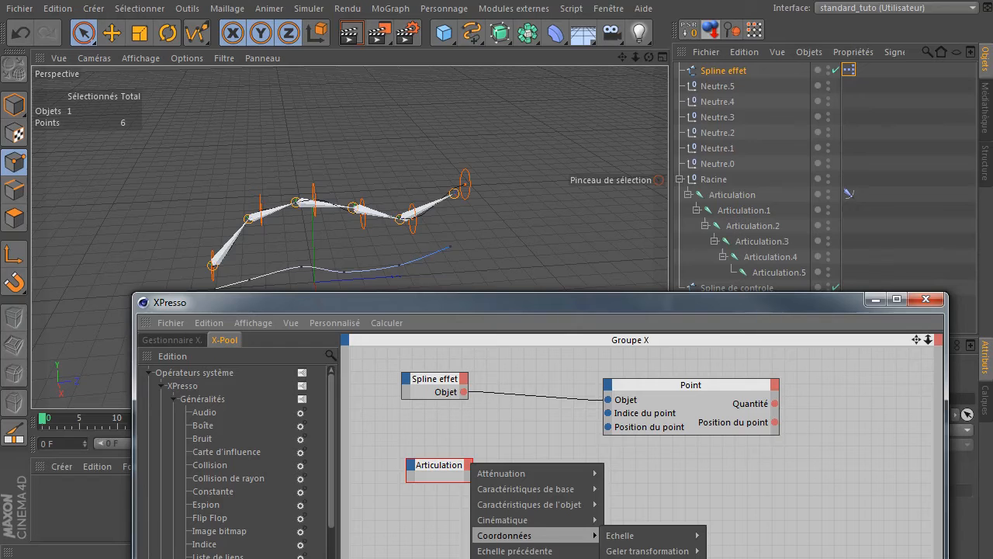
pyautogui.click(648, 556)
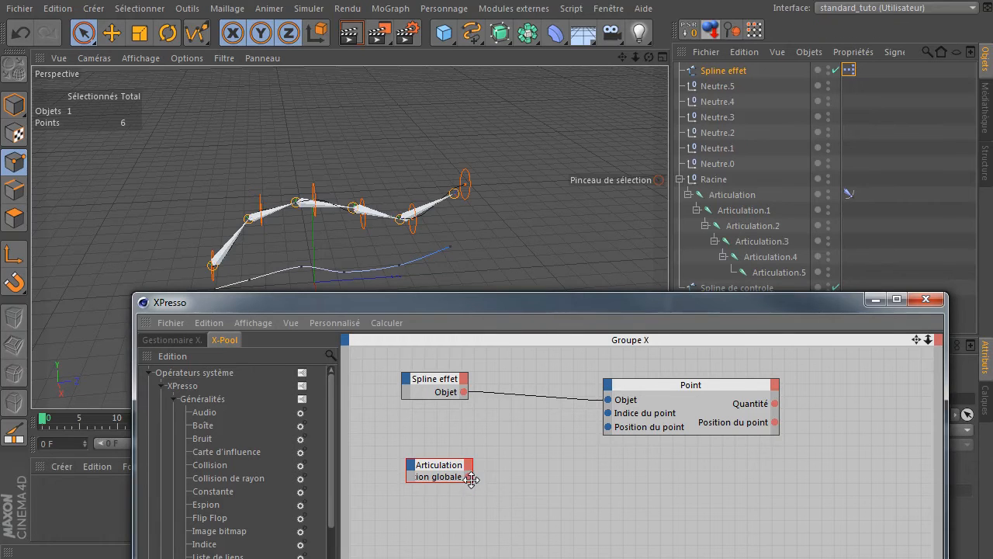
pyautogui.moveTo(471, 479); pyautogui.dragTo(612, 431)
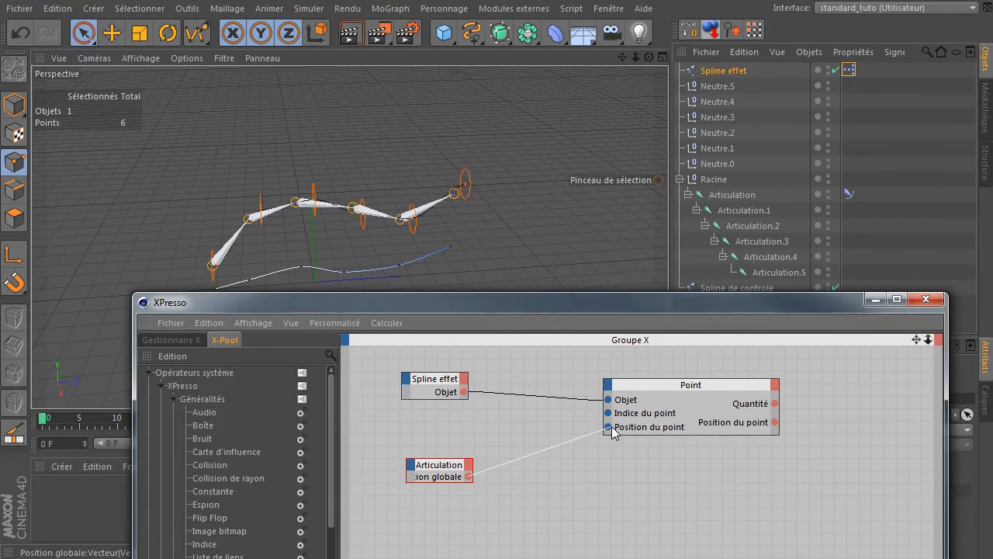
# - Move the Articulation node closer to the Point node and resize it to show its full Position globale port
pyautogui.moveTo(385, 305); pyautogui.dragTo(385, 364)
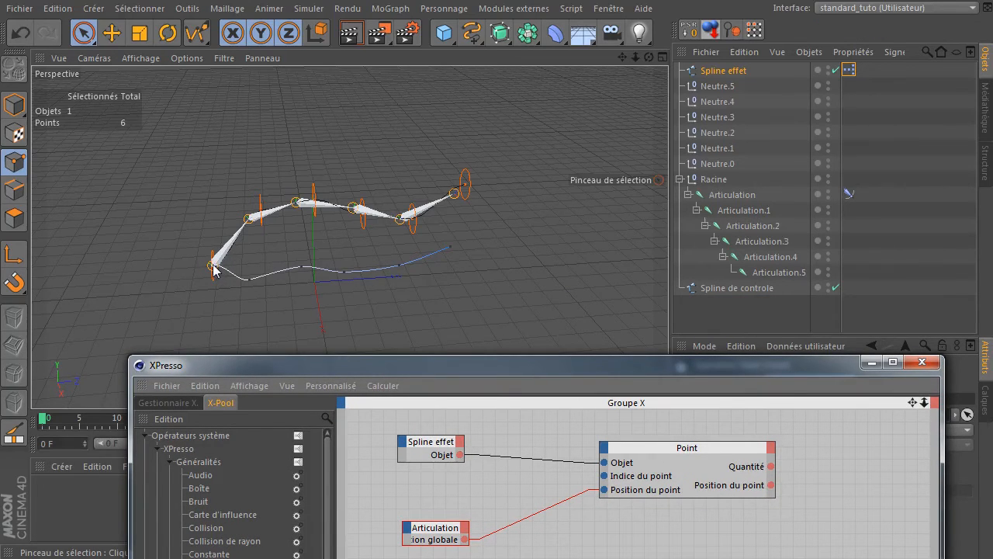
pyautogui.moveTo(315, 371); pyautogui.dragTo(275, 139)
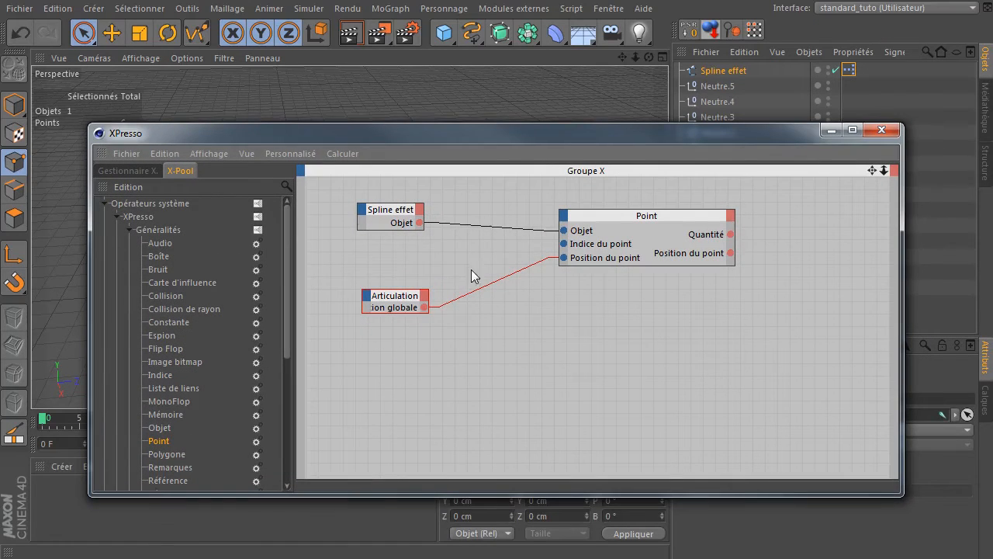
pyautogui.moveTo(383, 299); pyautogui.dragTo(431, 277)
pyautogui.keyDown('ctrl'); pyautogui.doubleClick(448, 284); pyautogui.keyUp('ctrl')
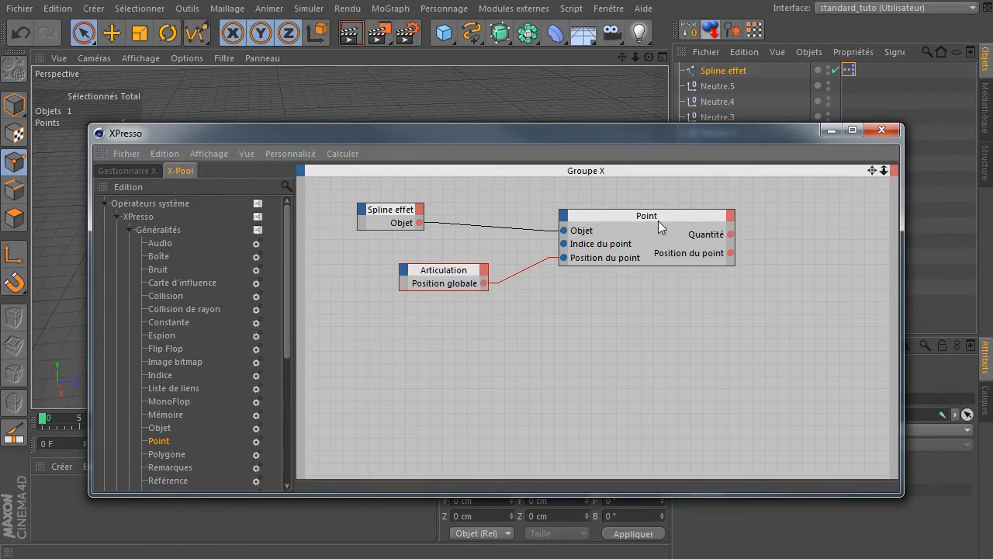
# - Duplicate the Point node below the original and link its Objet input to Spline effet's Objet output, keeping Articulation aligned under Spline effet
pyautogui.keyDown('ctrl'); pyautogui.moveTo(662, 215); pyautogui.dragTo(645, 309); pyautogui.keyUp('ctrl')
pyautogui.moveTo(561, 318); pyautogui.dragTo(418, 221)
pyautogui.moveTo(434, 276); pyautogui.dragTo(382, 276)
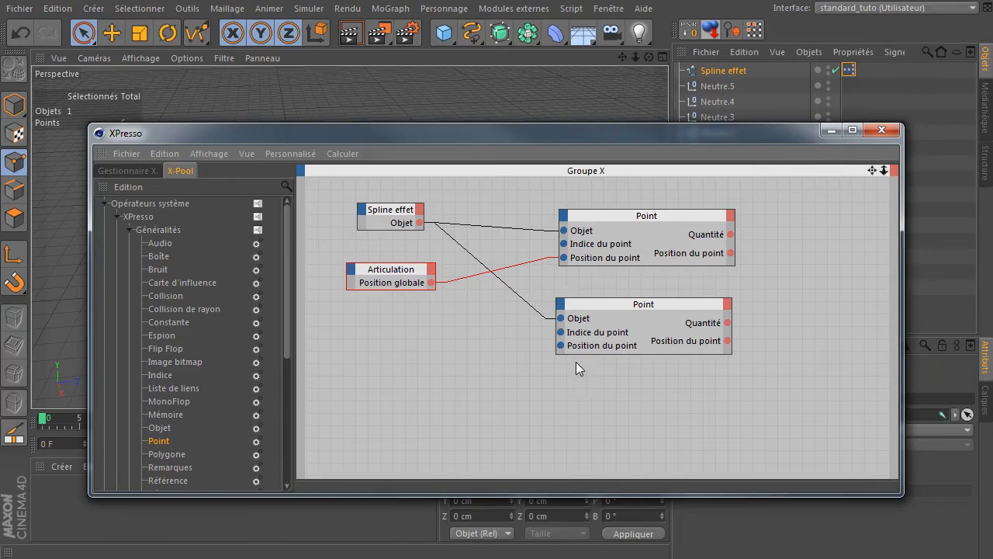
# - Add Articulation.1 to the graph as a node below the Articulation node
pyautogui.moveTo(715, 137); pyautogui.dragTo(700, 252)
pyautogui.click(751, 211)
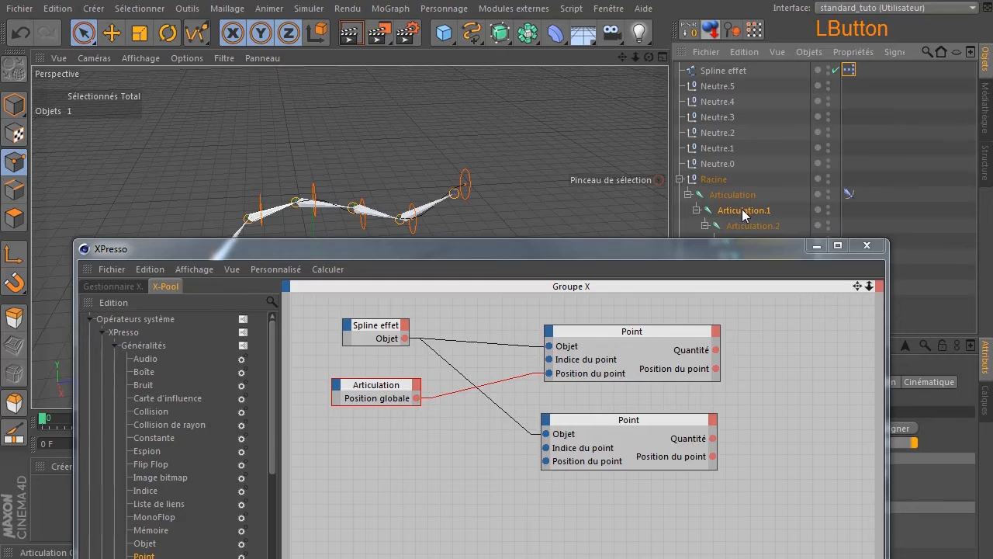
pyautogui.moveTo(499, 377); pyautogui.dragTo(383, 473)
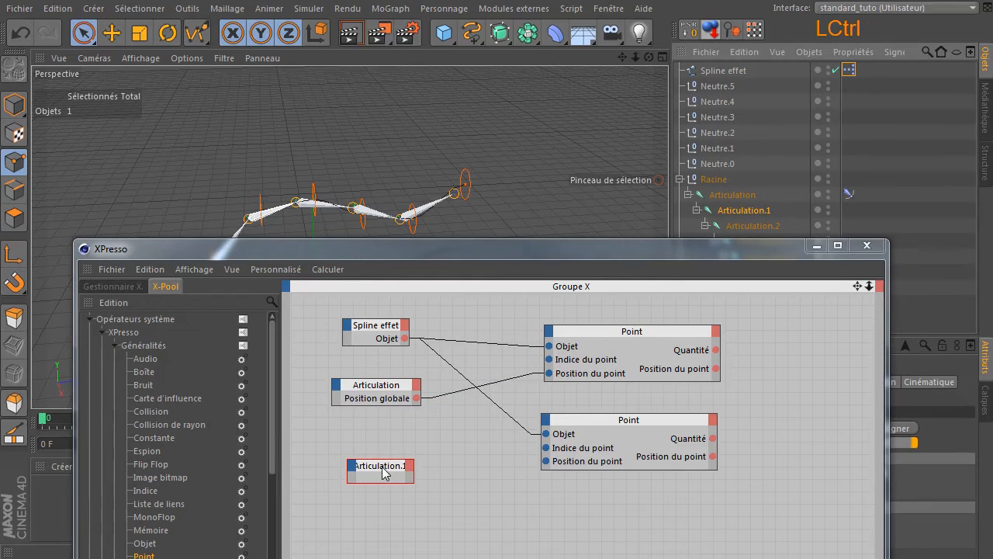
pyautogui.keyDown('ctrl'); pyautogui.click(385, 467); pyautogui.keyUp('ctrl')
# - Set the second Point node's Indice du point to 1
pyautogui.moveTo(585, 254); pyautogui.dragTo(317, 90)
pyautogui.click(367, 270)
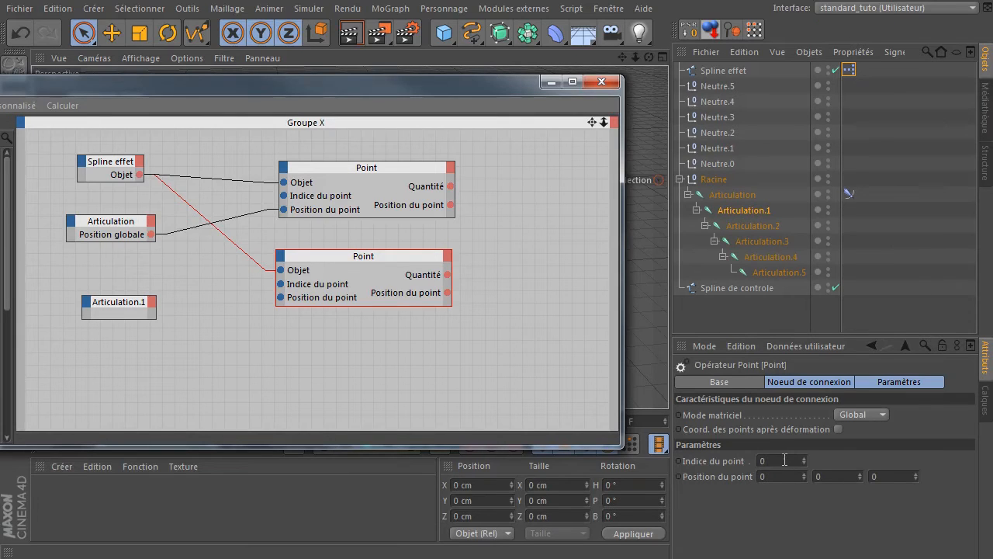
pyautogui.moveTo(410, 113); pyautogui.dragTo(414, 385)
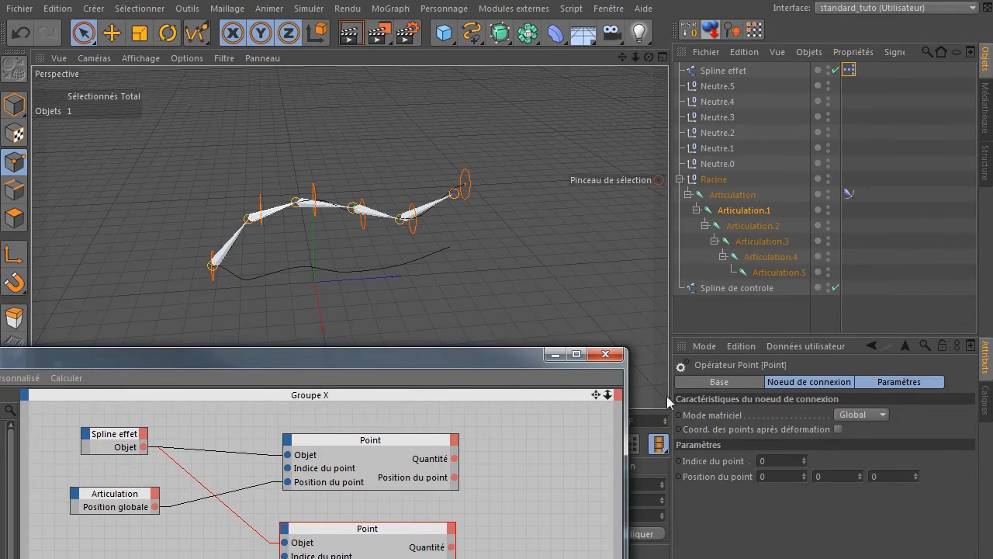
pyautogui.click(792, 460)
pyautogui.write('1')
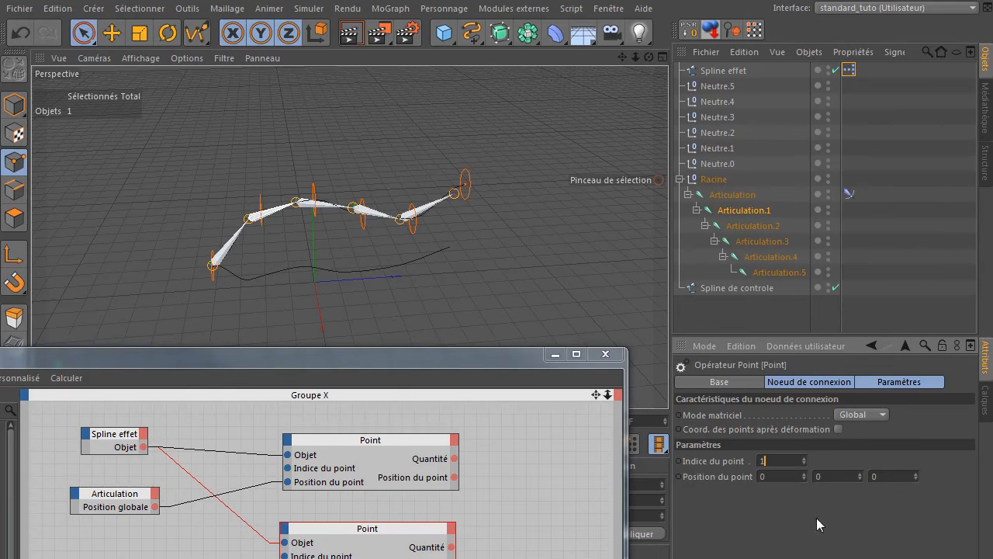
# - Link Articulation.1's Position globale output to the second Point node's Position du point input
pyautogui.moveTo(443, 361); pyautogui.dragTo(707, 96)
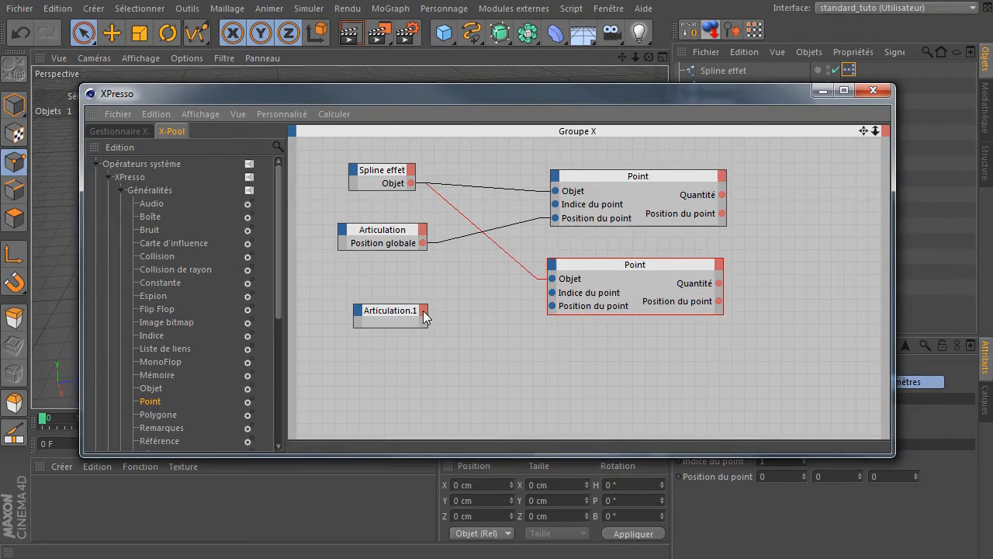
pyautogui.moveTo(552, 306); pyautogui.dragTo(513, 310)
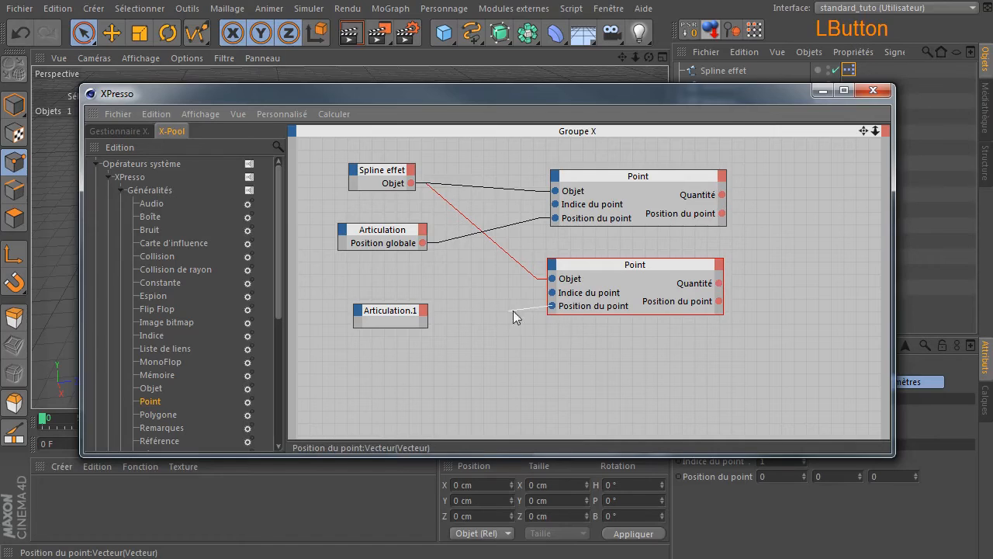
pyautogui.moveTo(432, 321); pyautogui.dragTo(425, 314)
pyautogui.moveTo(506, 381)
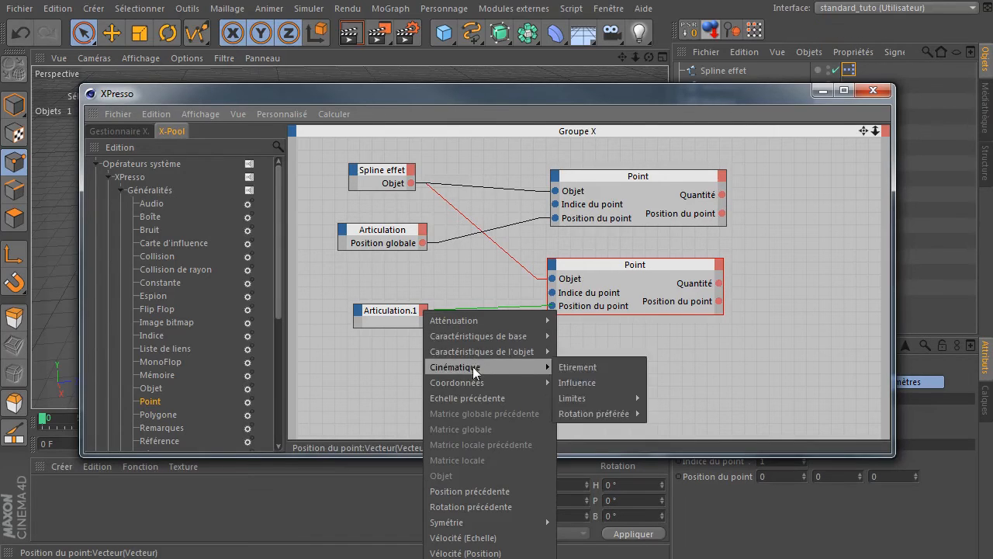
pyautogui.moveTo(600, 444)
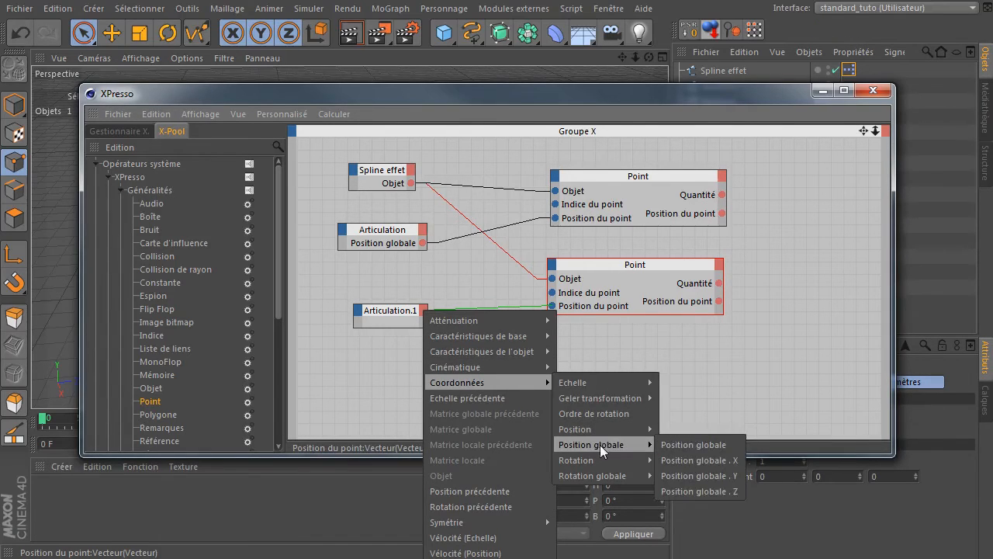
pyautogui.click(676, 448)
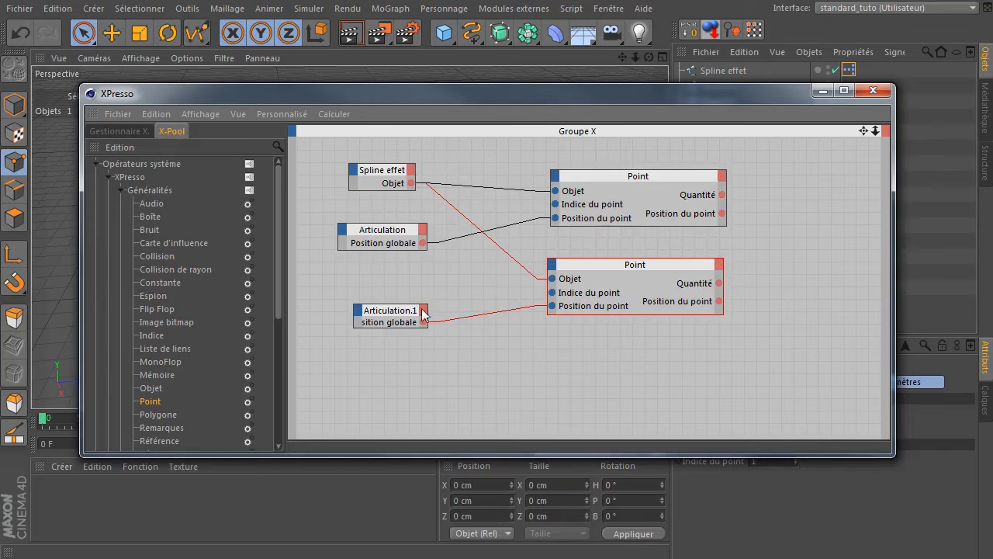
# - Fit the Articulation.1 node to its port, and move it and the second Point node up beneath their neighbours
pyautogui.keyDown('ctrl'); pyautogui.click(392, 311); pyautogui.keyUp('ctrl')
pyautogui.moveTo(392, 311); pyautogui.dragTo(392, 268)
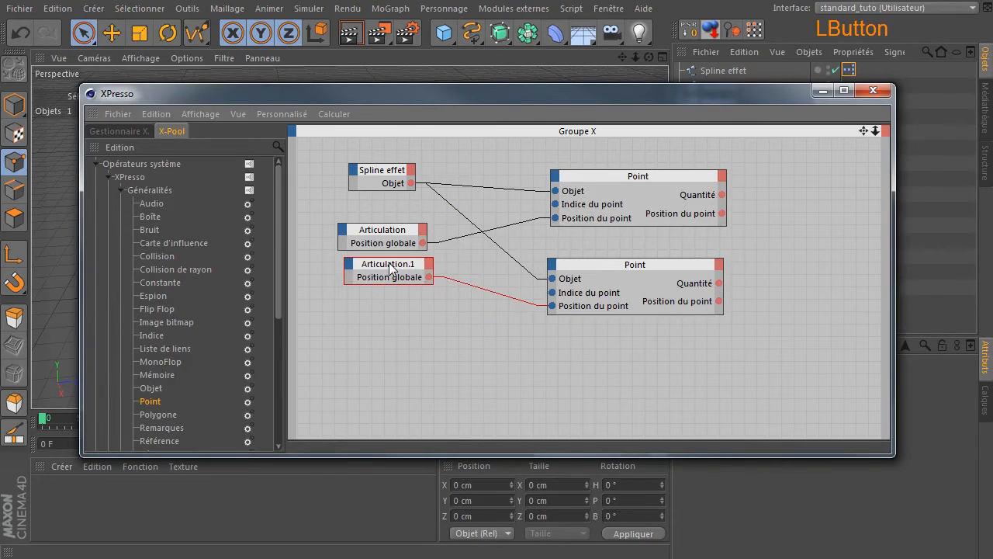
pyautogui.keyDown('ctrl'); pyautogui.click(615, 266); pyautogui.keyUp('ctrl')
pyautogui.moveTo(613, 267); pyautogui.dragTo(613, 244)
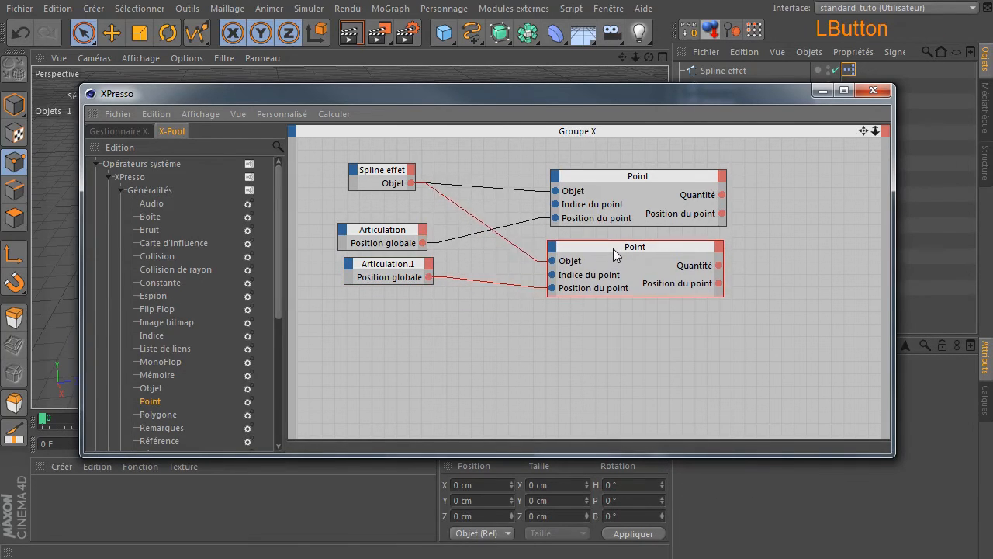
pyautogui.moveTo(524, 91); pyautogui.dragTo(644, 418)
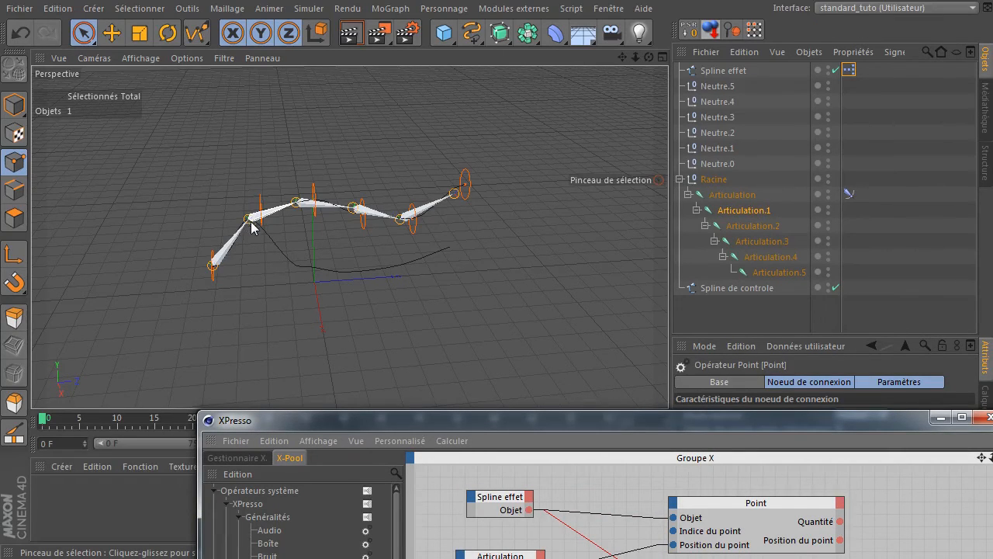
pyautogui.moveTo(395, 419); pyautogui.dragTo(197, 90)
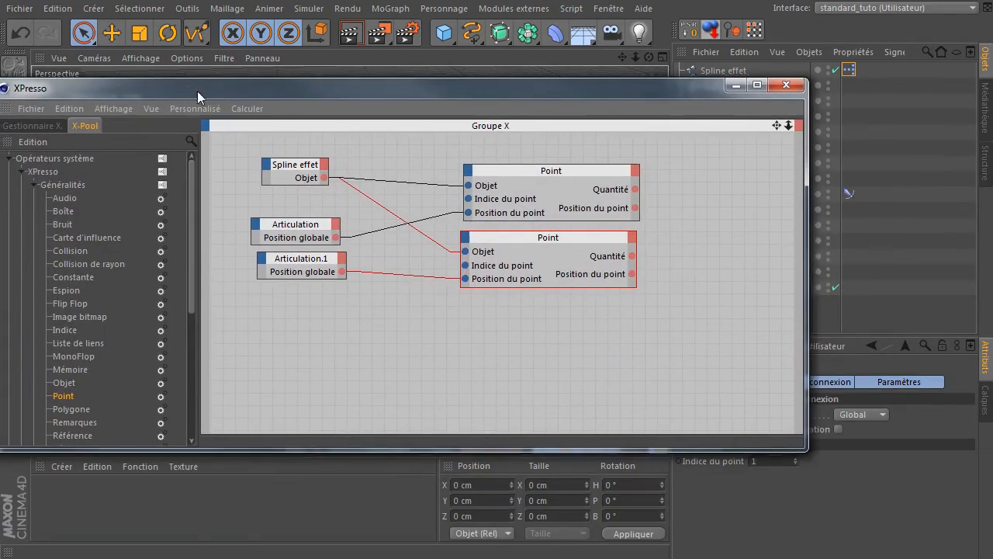
# - Enlarge the XPresso window downward and move all the nodes to the upper part of the graph
pyautogui.moveTo(507, 448); pyautogui.dragTo(505, 543)
pyautogui.click(297, 234)
pyautogui.moveTo(296, 235); pyautogui.dragTo(683, 448)
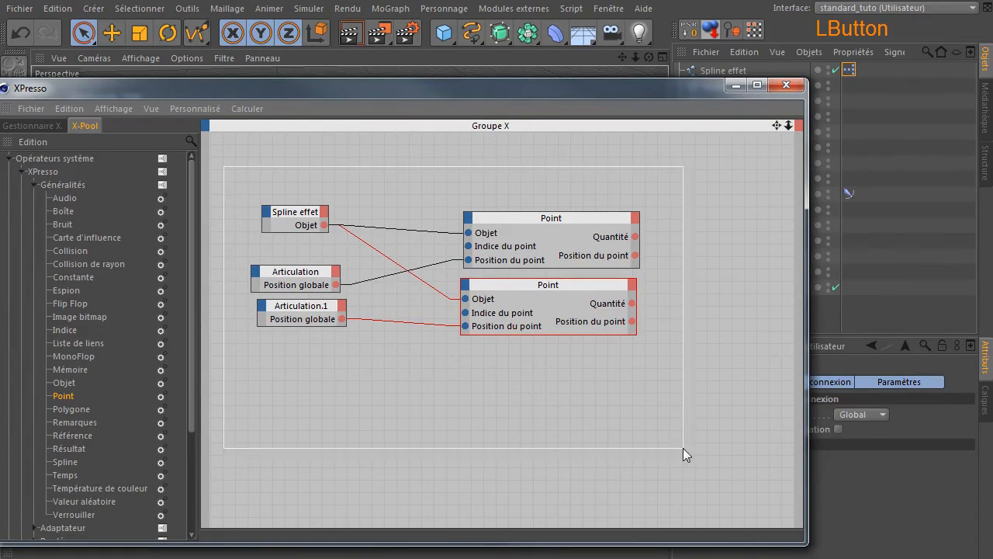
pyautogui.moveTo(560, 235); pyautogui.dragTo(562, 174)
# - Duplicate the second Point node four times, placing the copies one below another
pyautogui.click(555, 327)
pyautogui.click(575, 226)
pyautogui.keyDown('ctrl'); pyautogui.moveTo(573, 222); pyautogui.dragTo(610, 468); pyautogui.keyUp('ctrl')
pyautogui.moveTo(596, 420); pyautogui.dragTo(600, 410)
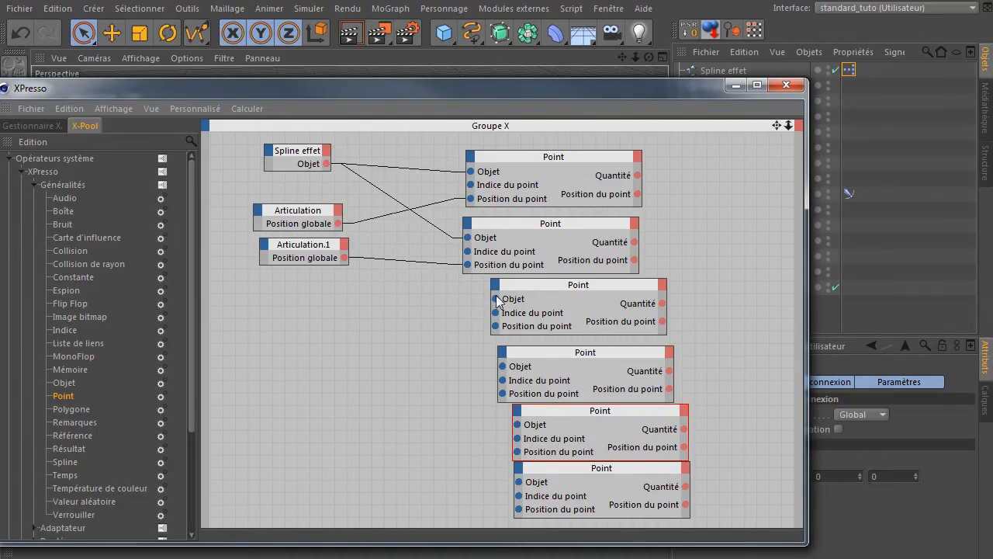
# - Link the Objet inputs of the third, fourth and fifth Point nodes to Spline effet's Objet output
pyautogui.moveTo(495, 298); pyautogui.dragTo(329, 166)
pyautogui.moveTo(503, 365); pyautogui.dragTo(330, 165)
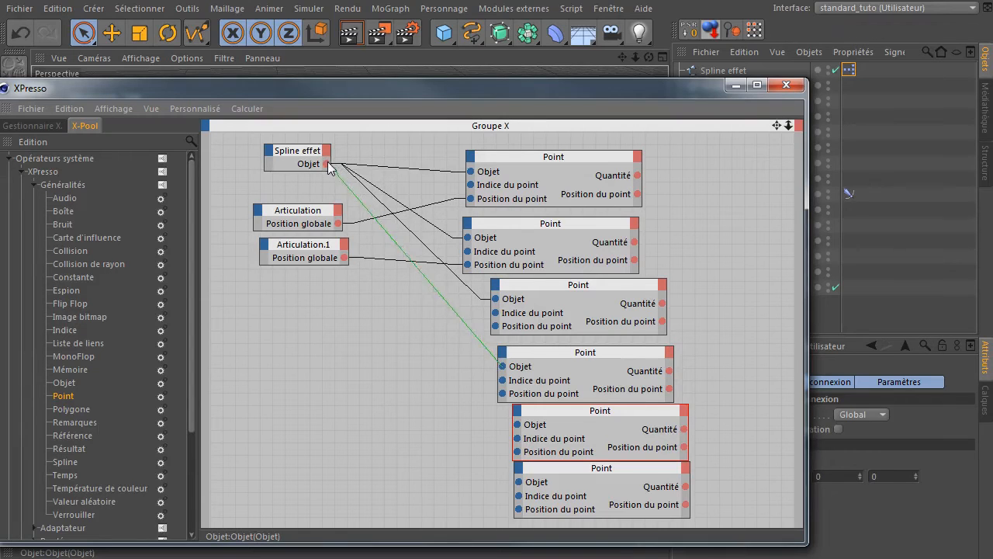
pyautogui.moveTo(518, 424); pyautogui.dragTo(327, 166)
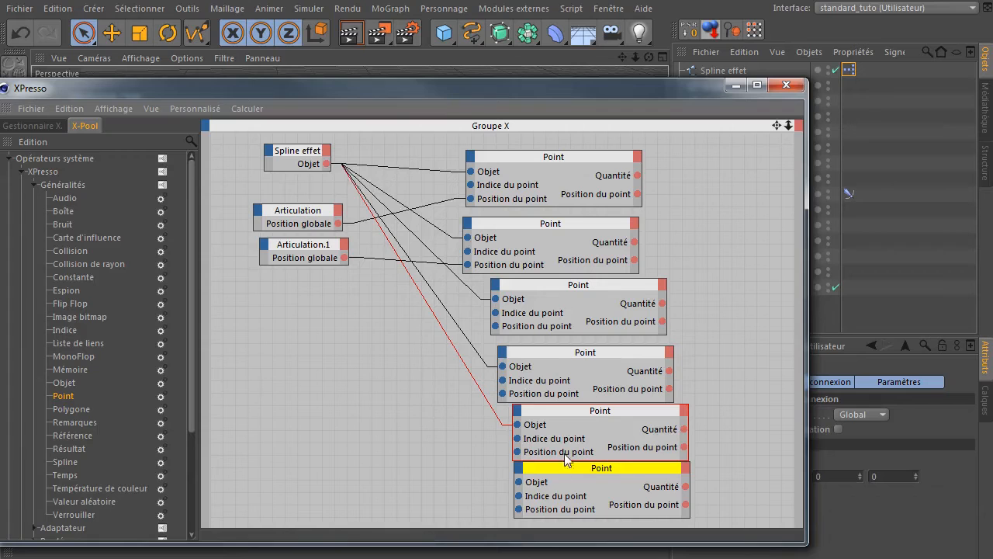
pyautogui.moveTo(519, 483); pyautogui.dragTo(425, 230)
# - Play the animation briefly to check the spline against the joint chain, and return to the first frame
pyautogui.moveTo(509, 93); pyautogui.dragTo(838, 73)
pyautogui.moveTo(487, 64); pyautogui.dragTo(568, 410)
pyautogui.click(365, 445)
pyautogui.click(365, 445)
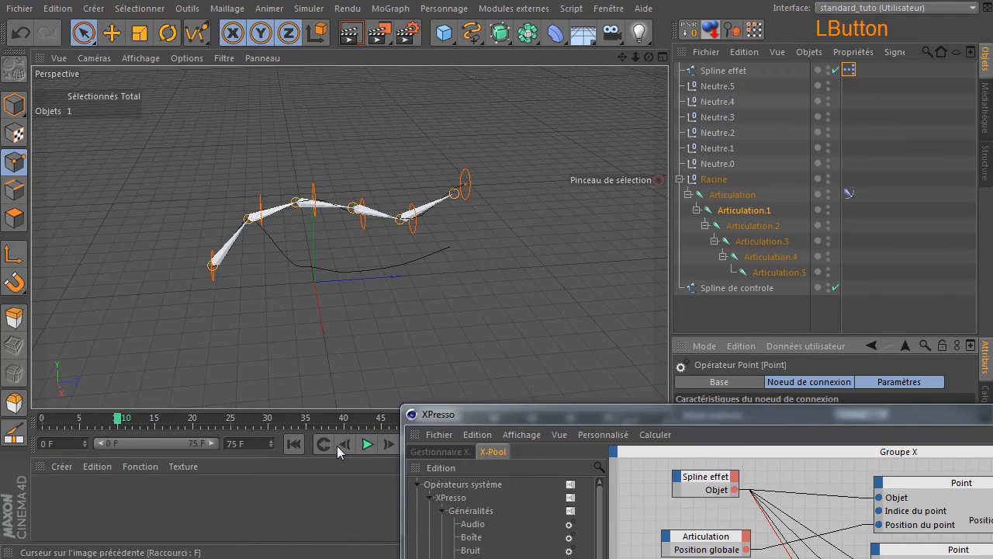
pyautogui.click(293, 443)
pyautogui.click(714, 412)
pyautogui.moveTo(714, 411); pyautogui.dragTo(394, 59)
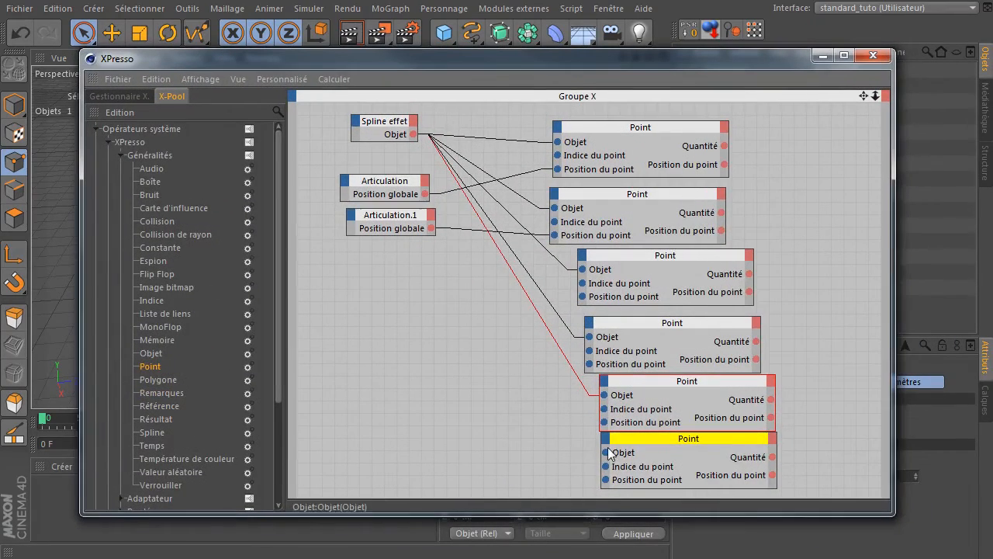
# - Link the sixth Point node's Objet input to Spline effet's Objet output and align all six Point nodes in an evenly spaced column
pyautogui.moveTo(606, 452); pyautogui.dragTo(429, 137)
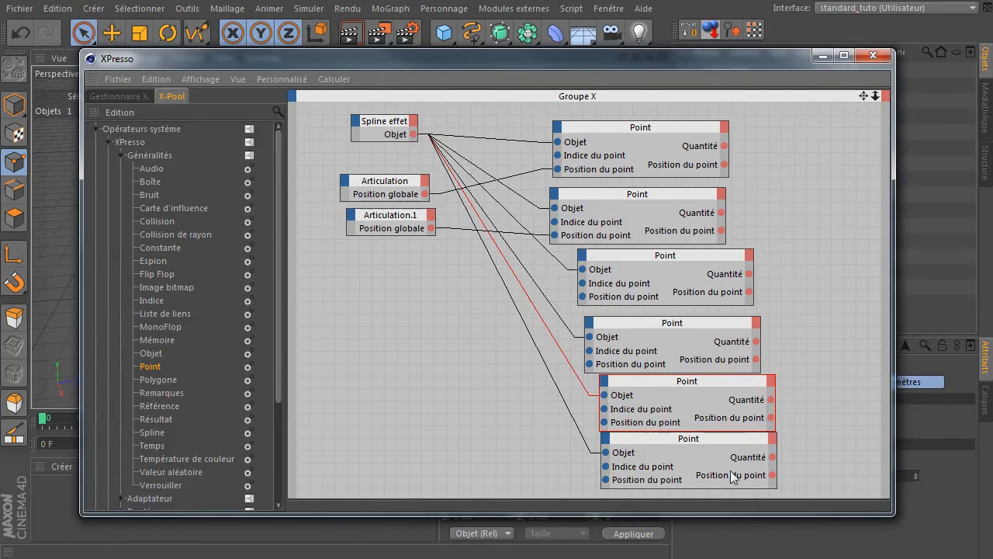
pyautogui.moveTo(663, 128); pyautogui.dragTo(673, 115)
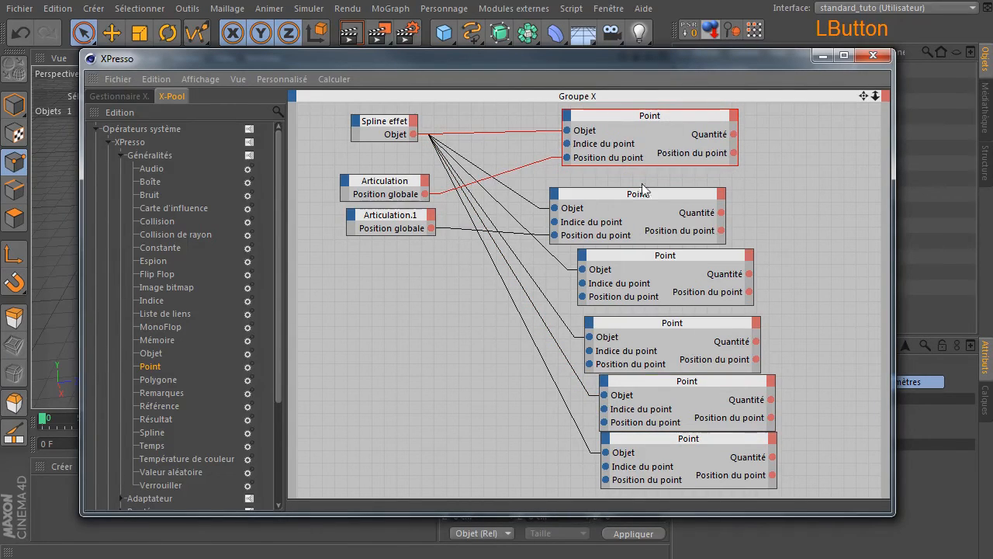
pyautogui.moveTo(630, 200); pyautogui.dragTo(644, 184)
pyautogui.moveTo(650, 256); pyautogui.dragTo(638, 246)
pyautogui.moveTo(651, 332); pyautogui.dragTo(630, 314)
pyautogui.moveTo(642, 382); pyautogui.dragTo(606, 368)
pyautogui.moveTo(632, 437); pyautogui.dragTo(595, 431)
# - Check the indices of the first two Point nodes and set the third one's Indice du point to 2
pyautogui.moveTo(651, 63); pyautogui.dragTo(364, 65)
pyautogui.click(371, 142)
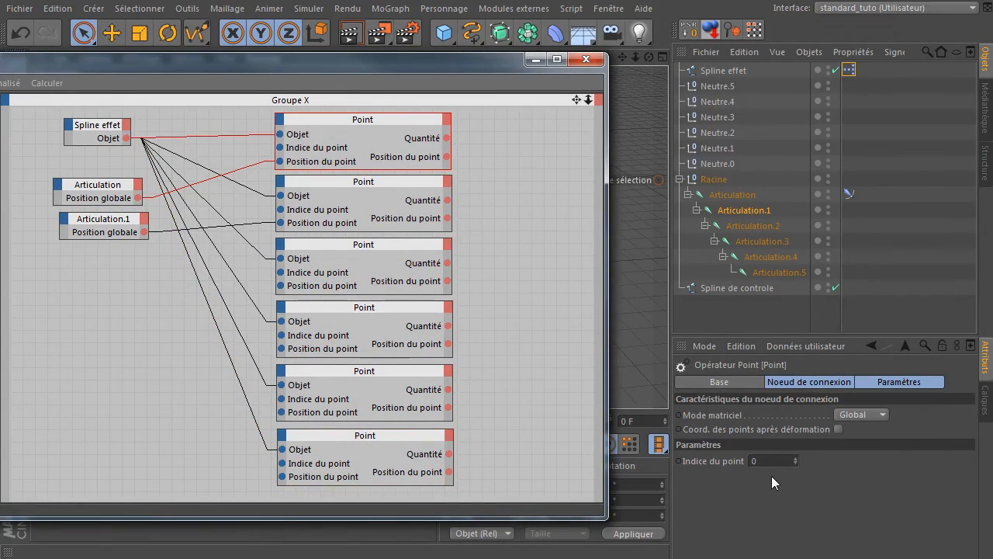
pyautogui.click(364, 200)
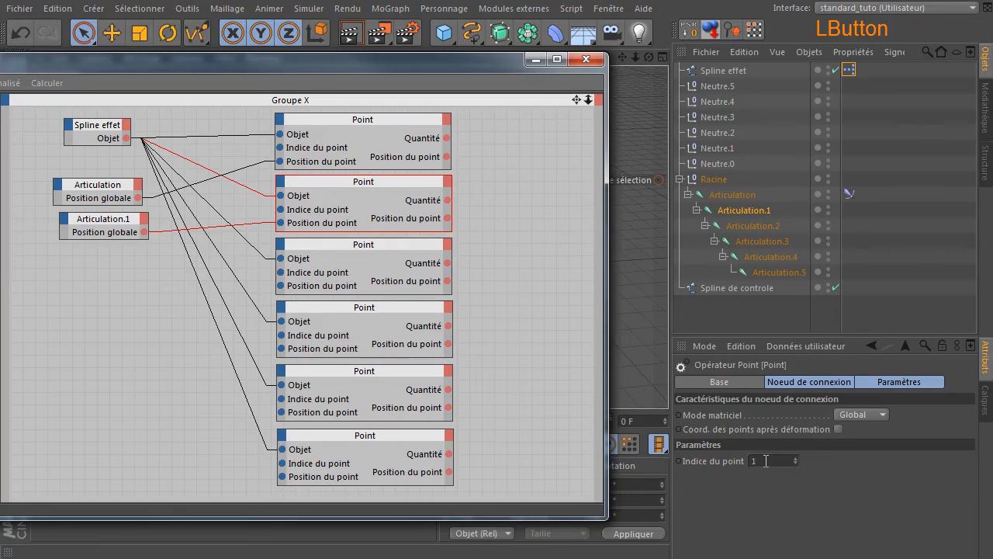
pyautogui.click(371, 259)
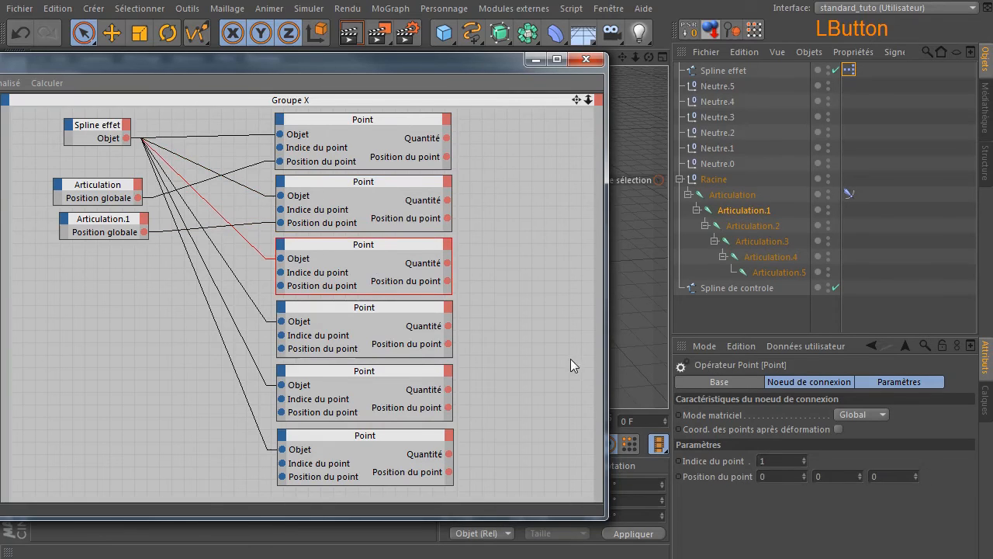
pyautogui.click(768, 461)
pyautogui.write('2')
pyautogui.press('Return')
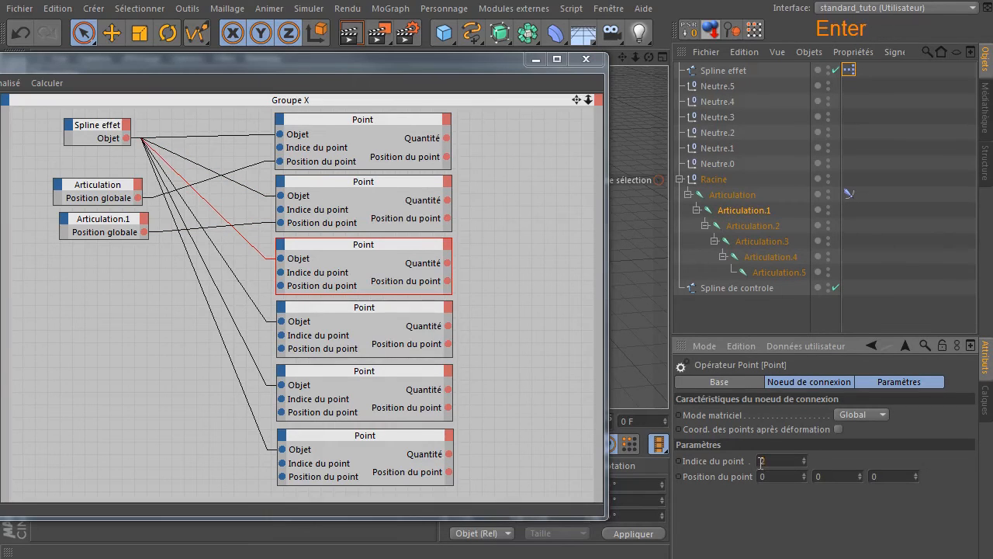
# - Set the fourth Point node's Indice du point to 3
pyautogui.click(371, 317)
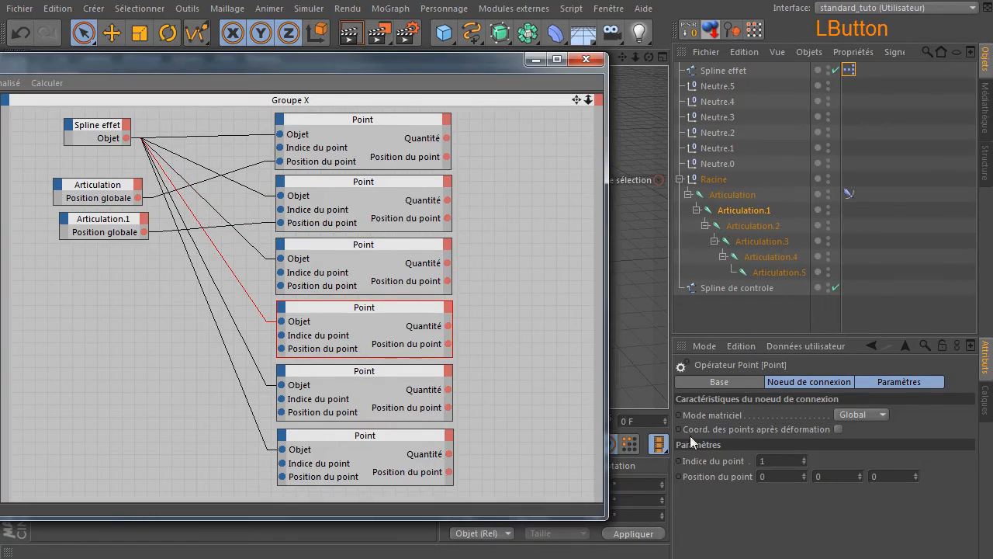
pyautogui.click(770, 461)
pyautogui.write('3')
pyautogui.press('Return')
# - Set Indice du point to 4 on the fifth Point node and to 5 on the sixth
pyautogui.click(380, 383)
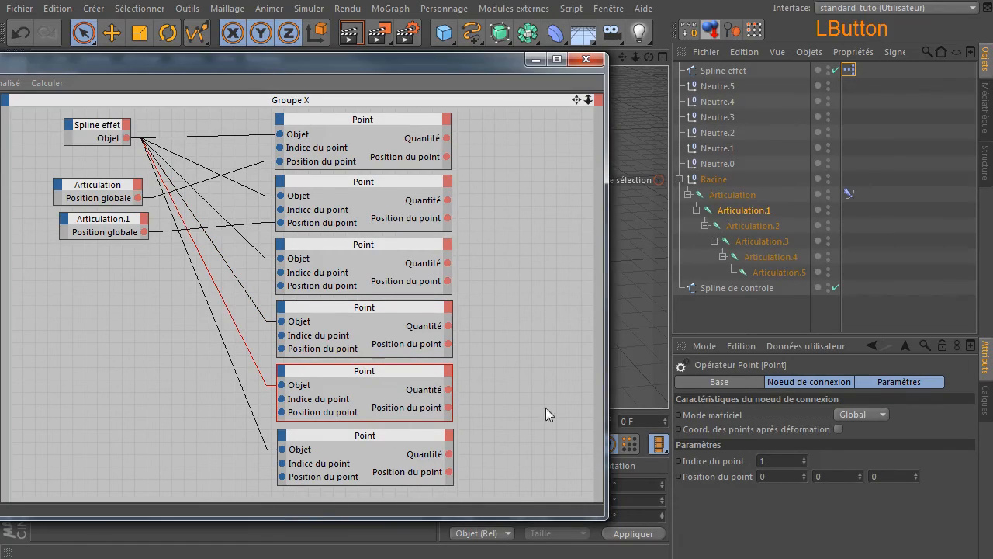
pyautogui.click(766, 460)
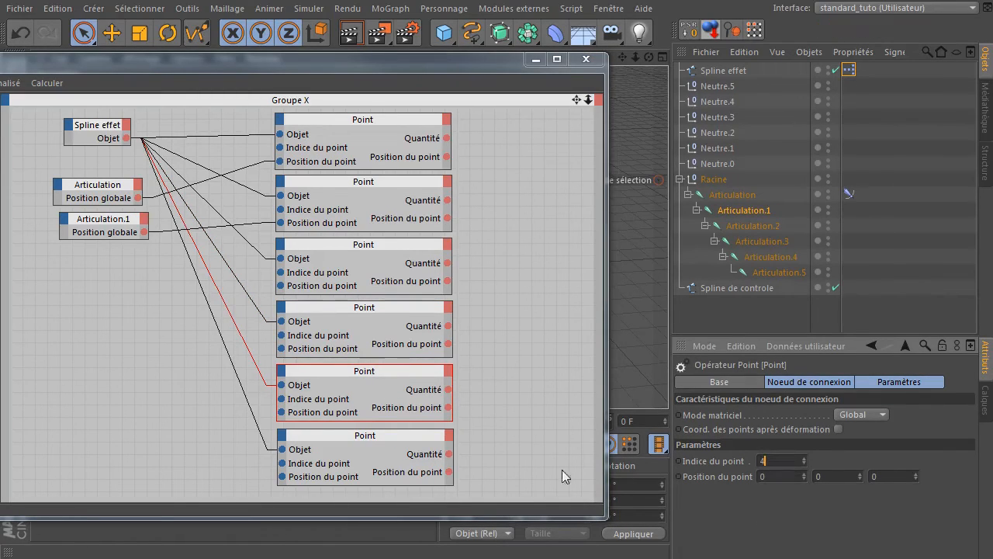
pyautogui.press('Return')
pyautogui.click(387, 436)
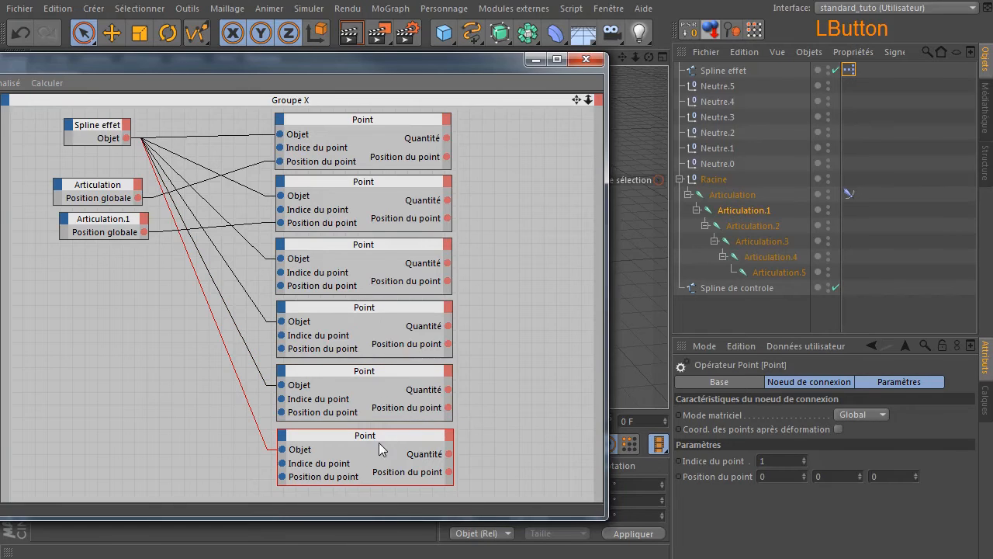
pyautogui.click(776, 460)
pyautogui.press('Return')
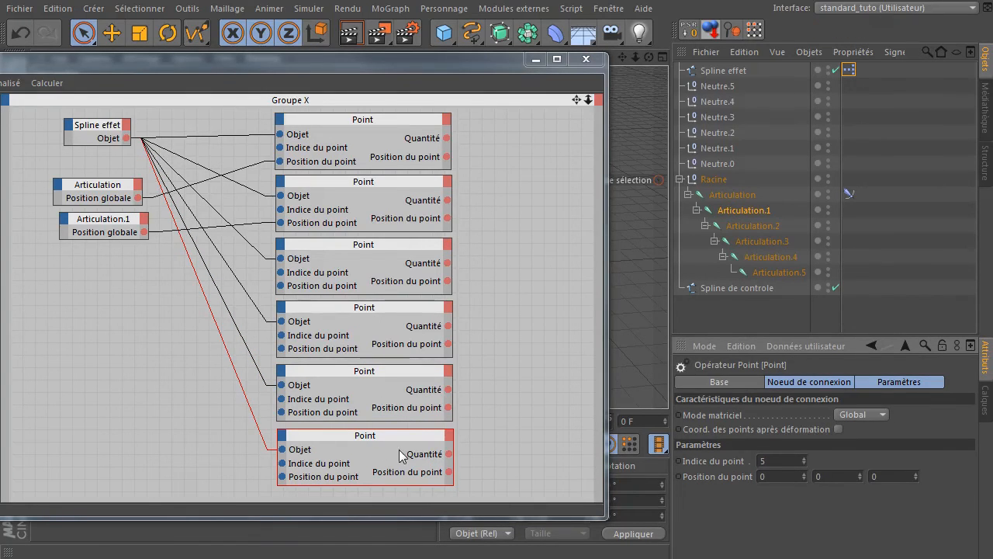
# - Align the Articulation.1 node under Articulation and add nodes for Articulation.2, Articulation.3, Articulation.4 and Articulation.5 in a column below it
pyautogui.moveTo(97, 218); pyautogui.dragTo(91, 227)
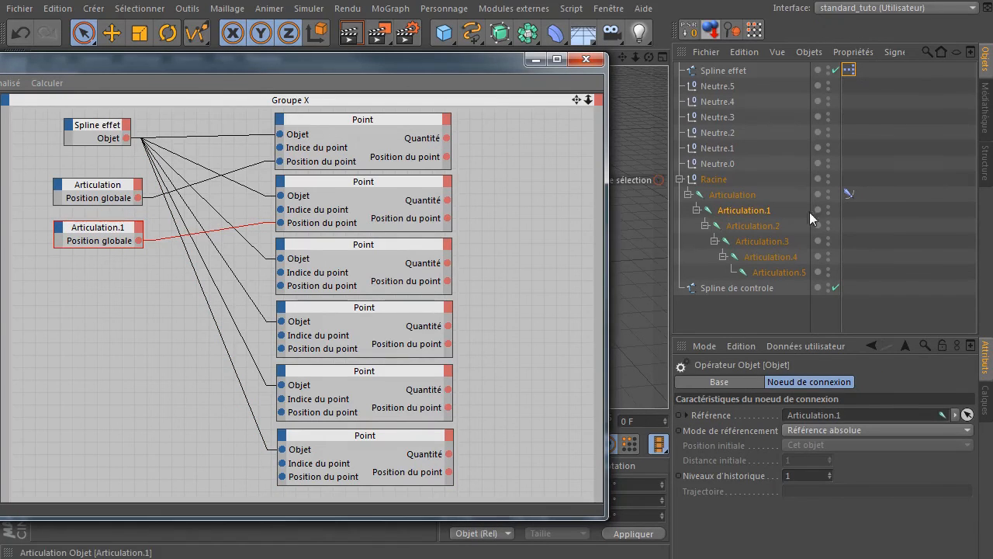
pyautogui.click(765, 225)
pyautogui.moveTo(138, 304); pyautogui.dragTo(81, 276)
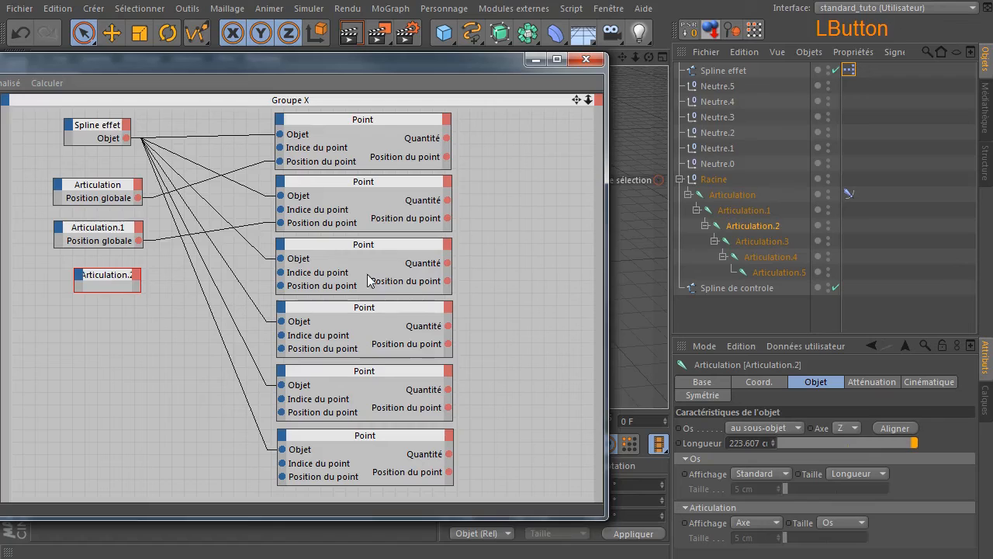
pyautogui.click(777, 240)
pyautogui.moveTo(109, 334); pyautogui.dragTo(70, 315)
pyautogui.click(770, 257)
pyautogui.moveTo(772, 262); pyautogui.dragTo(109, 366)
pyautogui.click(776, 271)
pyautogui.moveTo(775, 267); pyautogui.dragTo(125, 425)
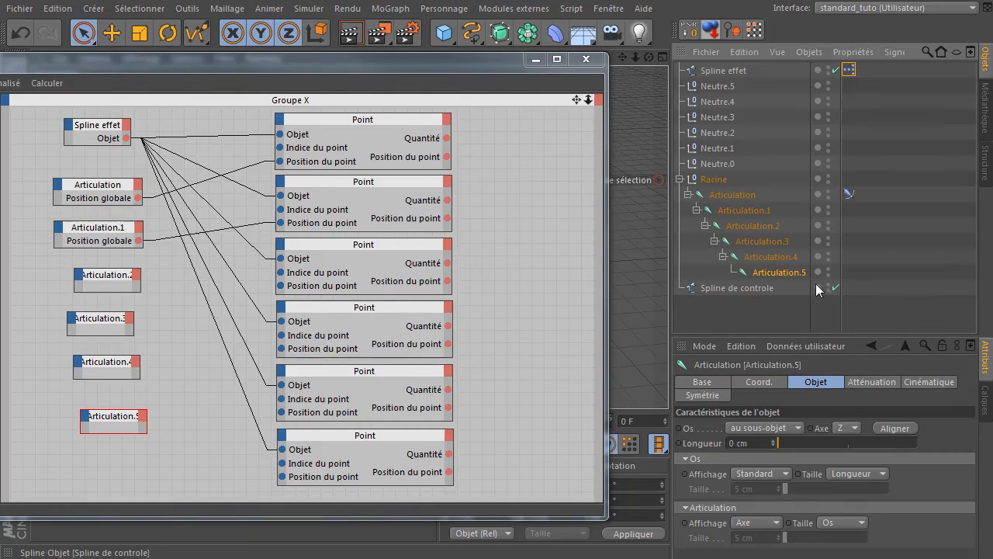
# - Bring the whole XPresso editor into view and widen the Articulation.2 to Articulation.5 nodes to fit their full names
pyautogui.moveTo(232, 64); pyautogui.dragTo(550, 59)
pyautogui.keyDown('ctrl'); pyautogui.click(430, 267); pyautogui.keyUp('ctrl')
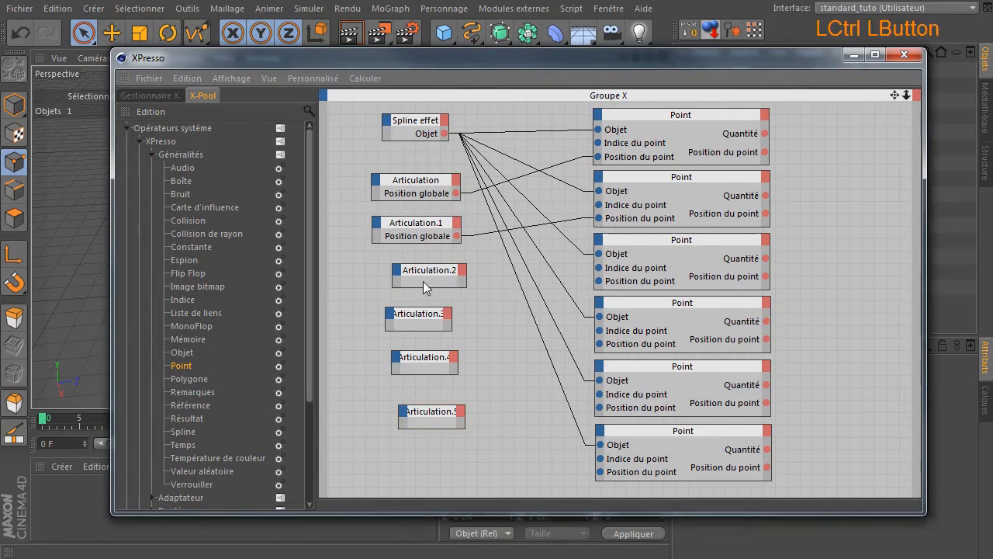
pyautogui.keyDown('ctrl'); pyautogui.click(410, 314); pyautogui.keyUp('ctrl')
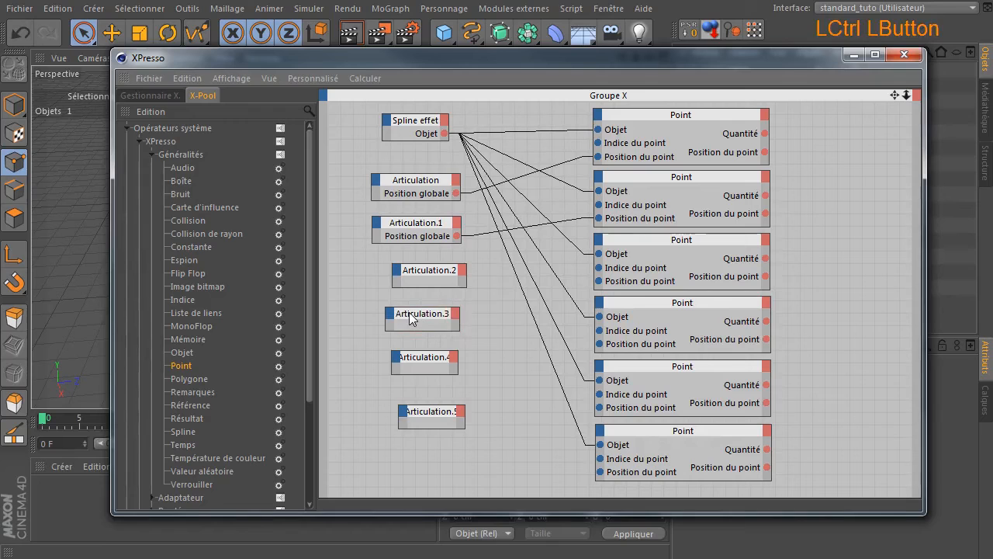
pyautogui.keyDown('ctrl'); pyautogui.click(431, 361); pyautogui.keyUp('ctrl')
pyautogui.keyDown('ctrl'); pyautogui.click(436, 413); pyautogui.keyUp('ctrl')
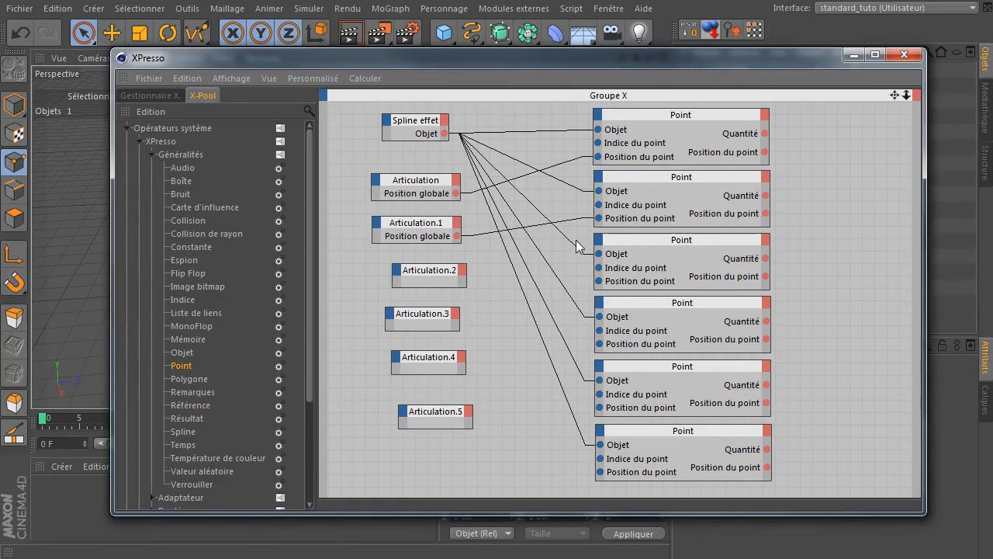
# - Link the third Point node's Position du point input to a new Position globale output on Articulation.2
pyautogui.moveTo(598, 281); pyautogui.dragTo(463, 272)
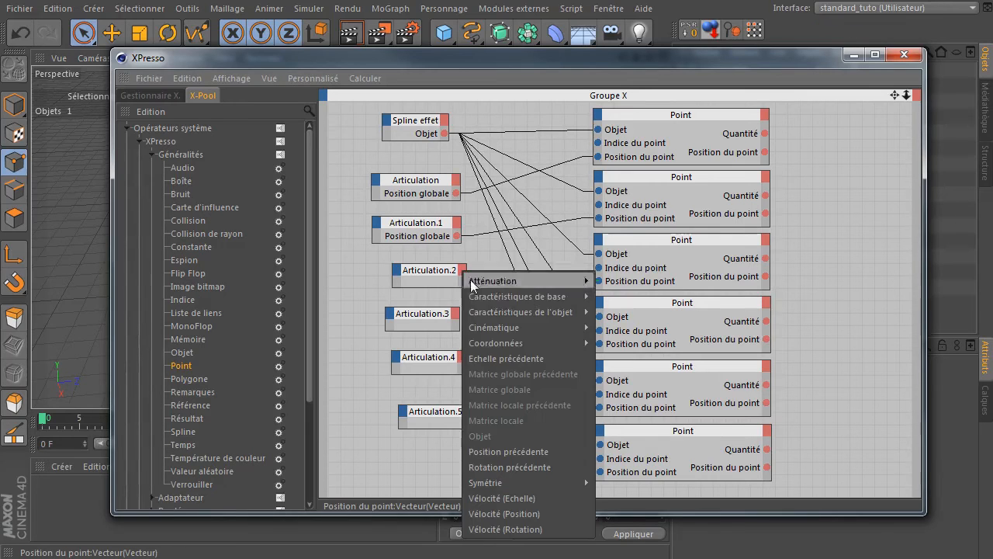
pyautogui.moveTo(480, 340)
pyautogui.moveTo(649, 407)
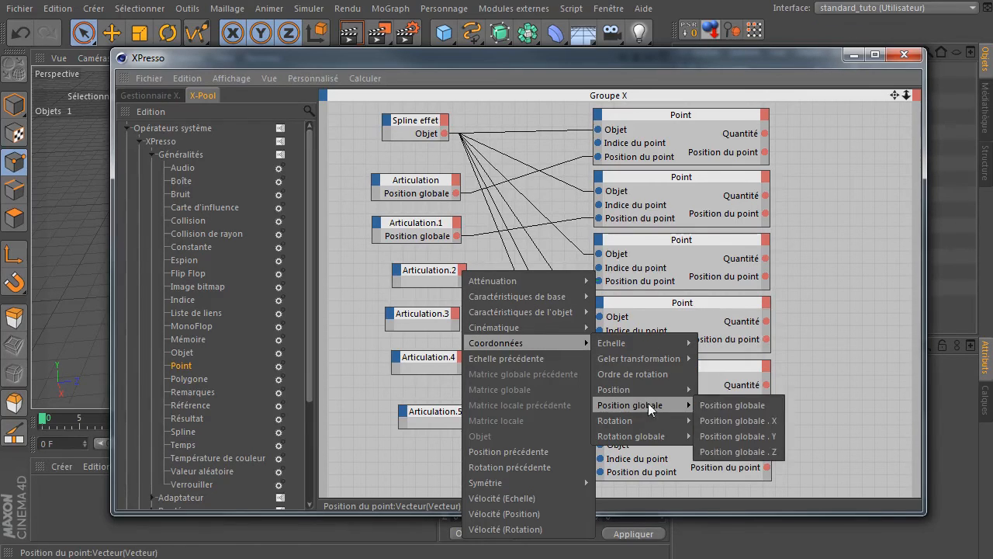
pyautogui.click(750, 405)
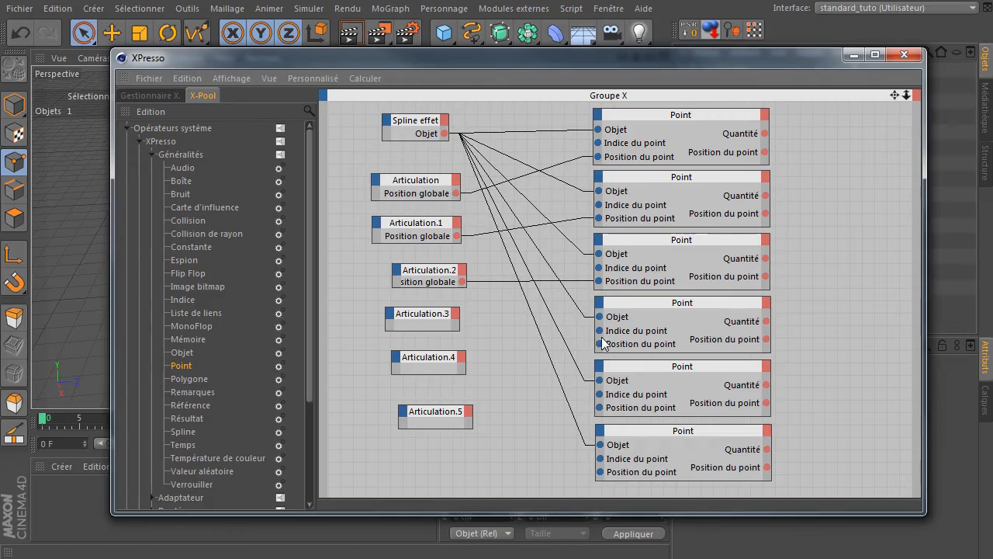
# - Link the fourth Point node's Position du point input to a new Position globale output on Articulation.3
pyautogui.moveTo(600, 343); pyautogui.dragTo(456, 315)
pyautogui.moveTo(507, 357)
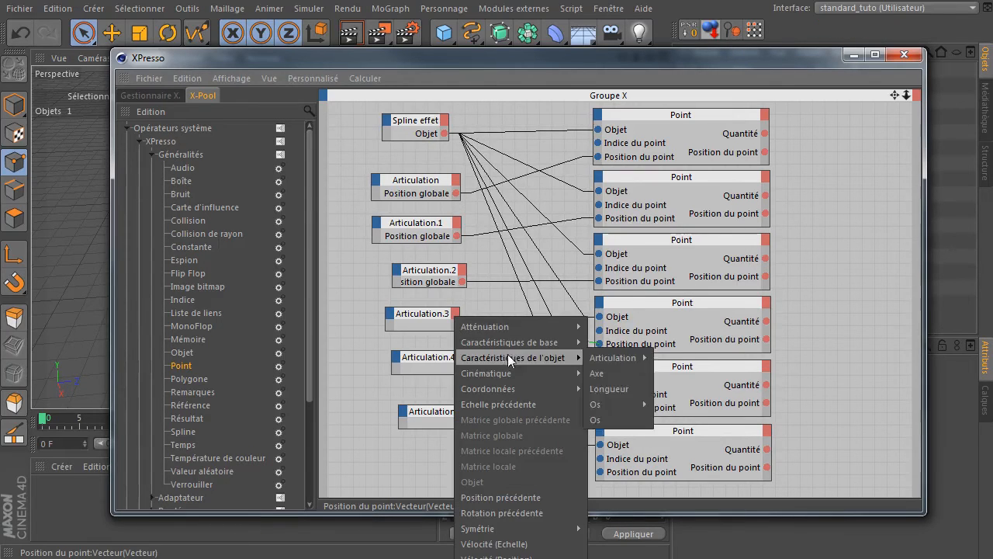
pyautogui.moveTo(515, 388)
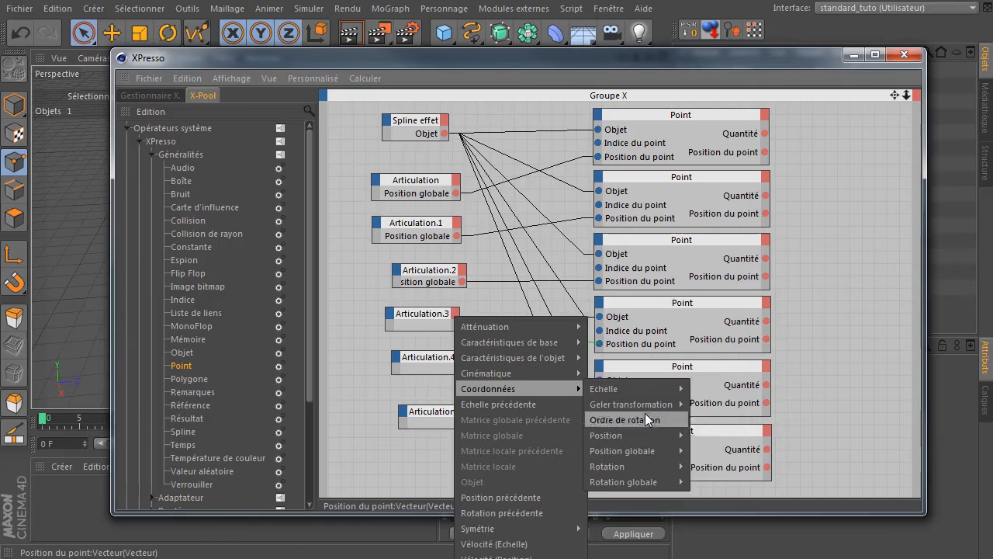
pyautogui.moveTo(645, 449)
pyautogui.click(709, 452)
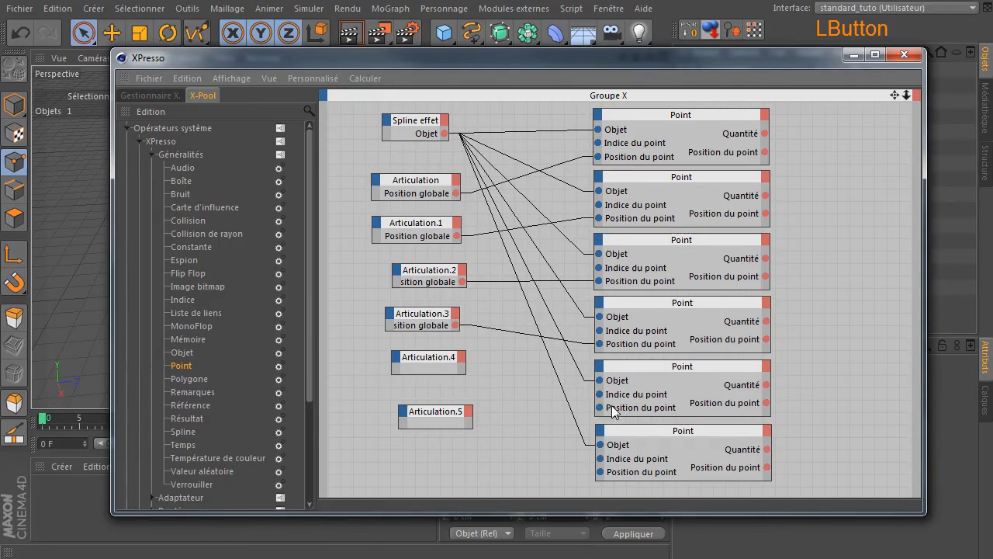
# - Link the fifth Point node's Position du point input to a new Position globale output on Articulation.4
pyautogui.moveTo(598, 409); pyautogui.dragTo(464, 357)
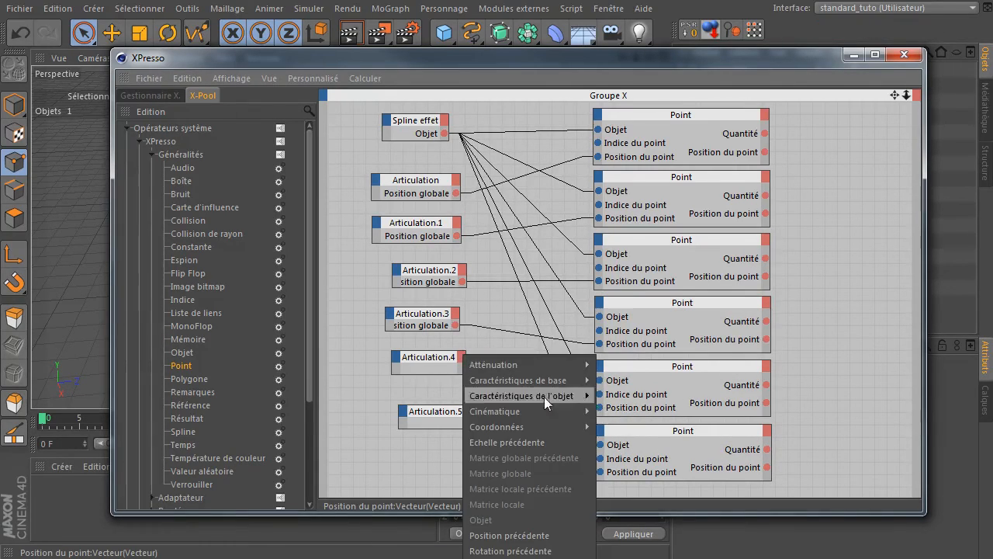
pyautogui.moveTo(536, 424)
pyautogui.moveTo(662, 483)
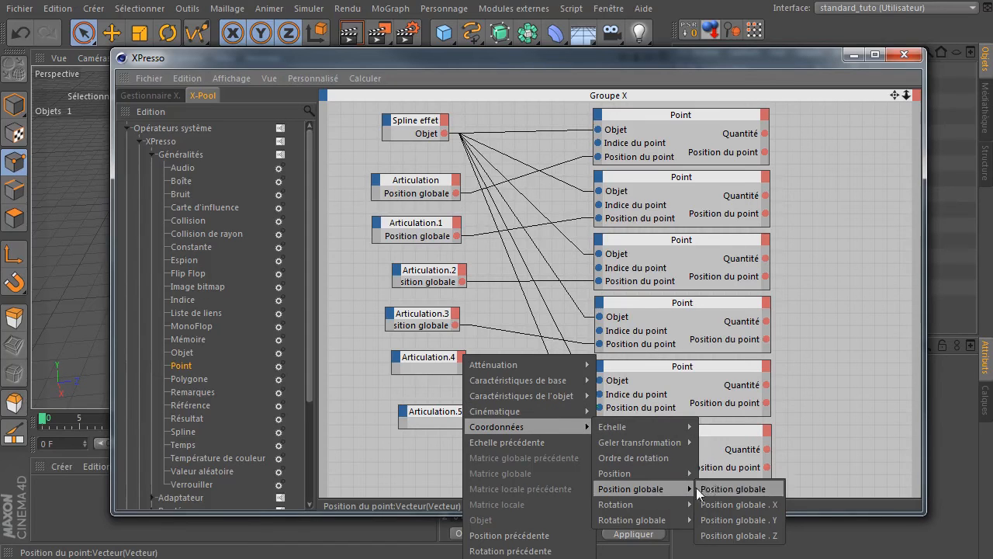
pyautogui.click(718, 487)
# - Link the sixth Point node's Position du point input to a new Position globale output on Articulation.5 and close the XPresso editor
pyautogui.moveTo(600, 471); pyautogui.dragTo(470, 412)
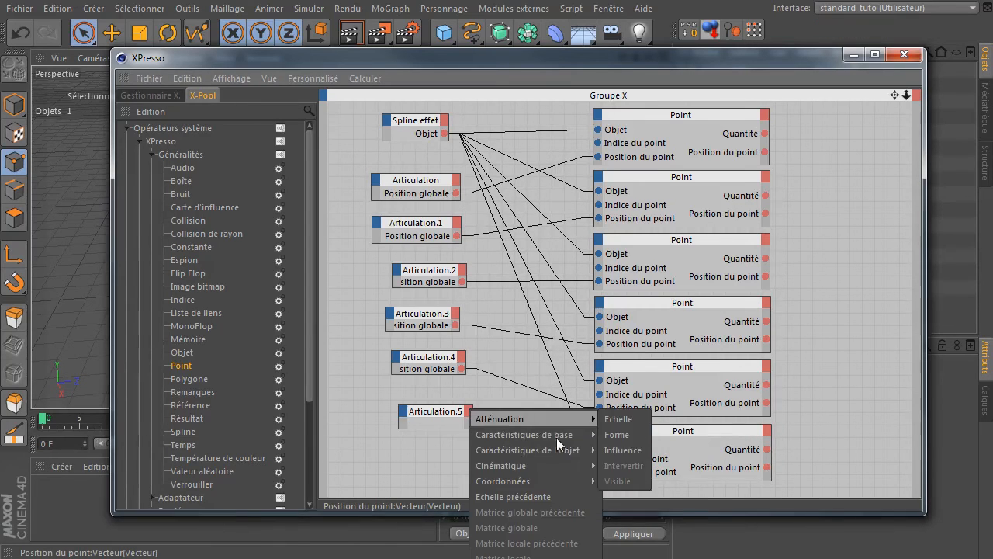
pyautogui.moveTo(537, 481)
pyautogui.moveTo(666, 530)
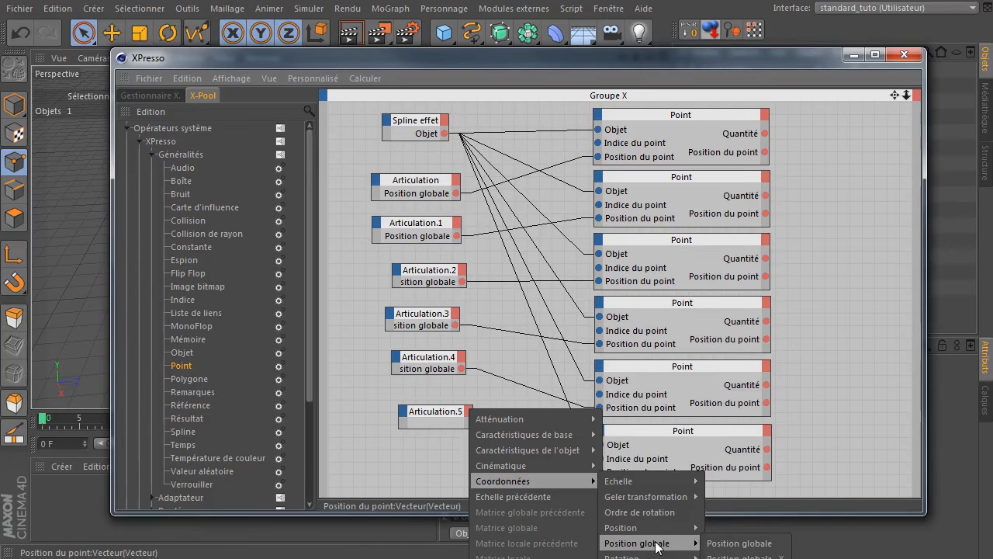
pyautogui.click(721, 543)
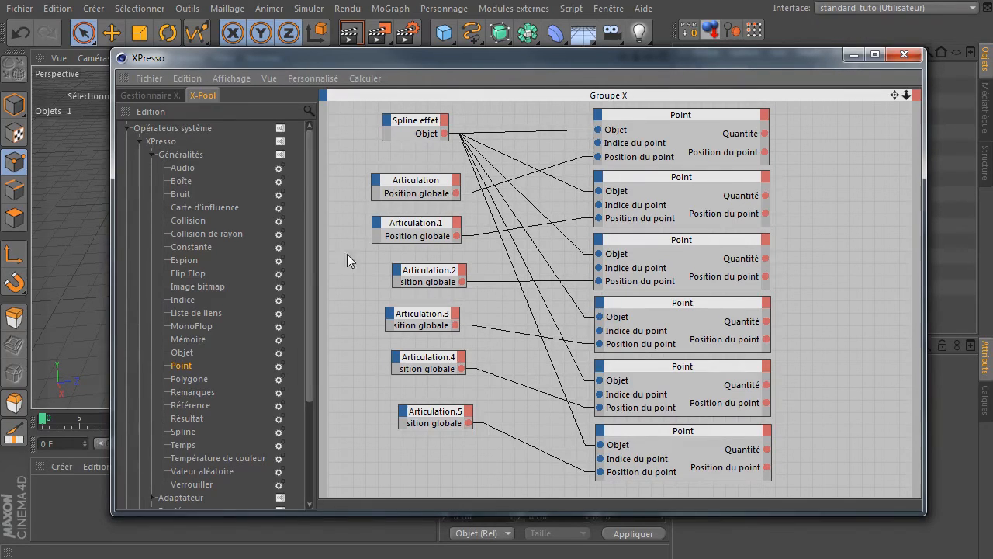
pyautogui.click(904, 56)
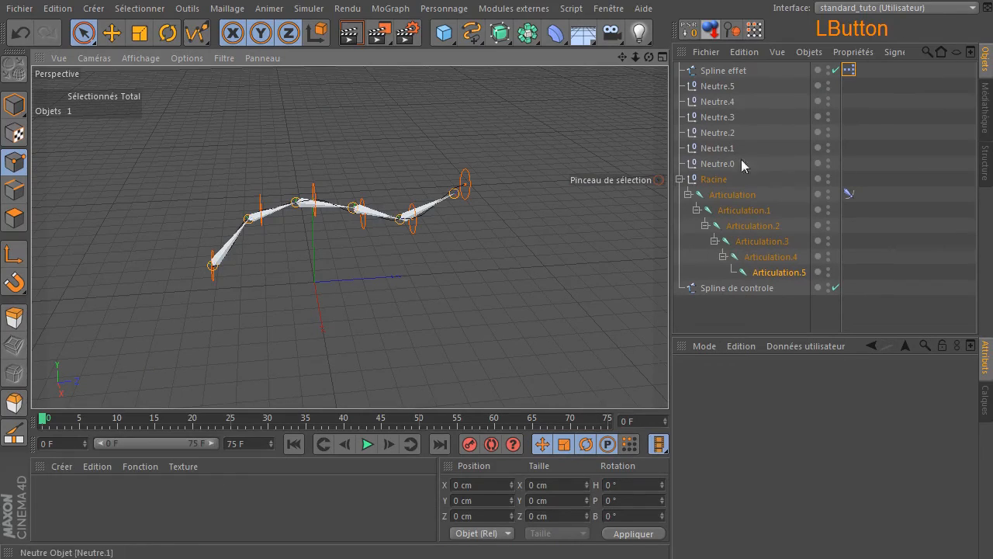
# - Select Spline effet and Spline de controle alternately to compare their curves along the joint chain
pyautogui.click(747, 69)
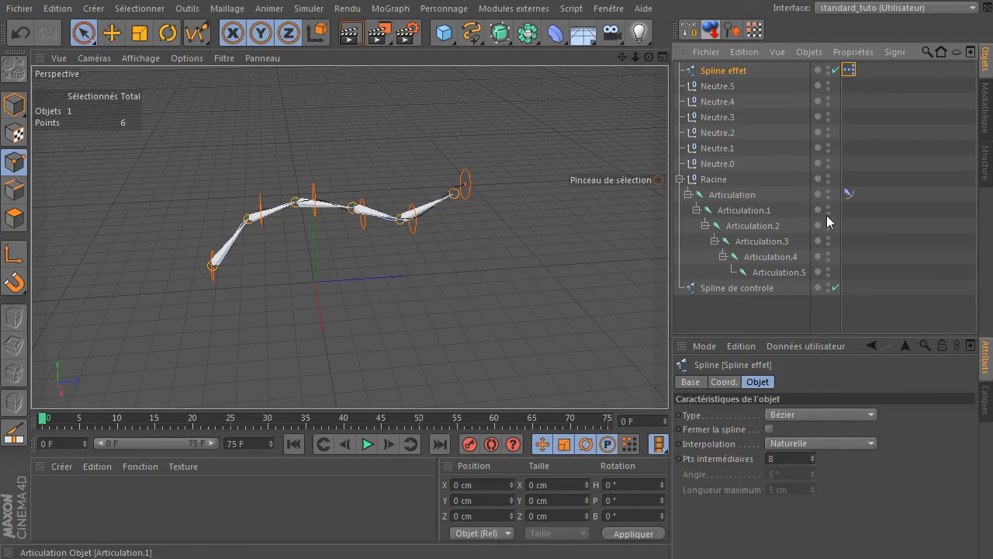
pyautogui.click(729, 288)
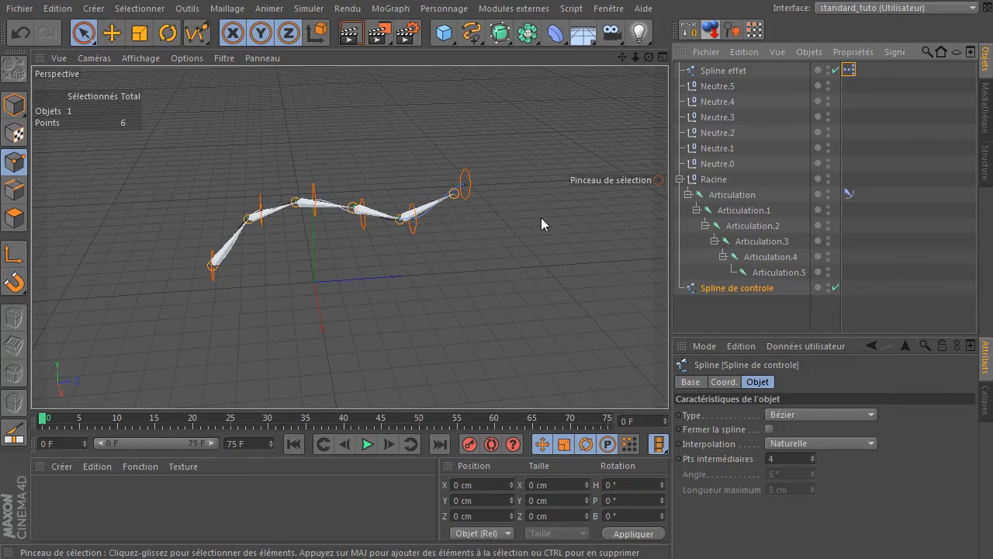
pyautogui.click(718, 70)
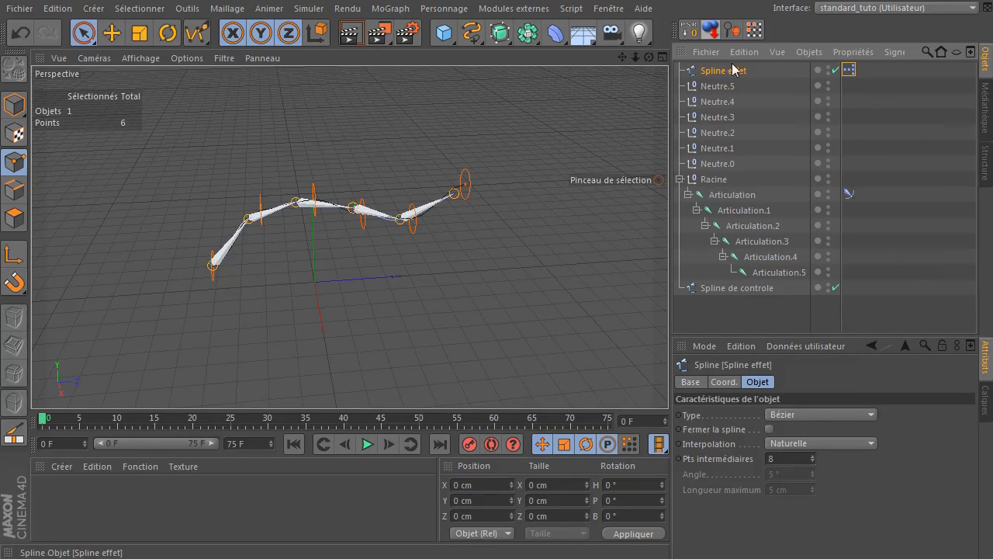
pyautogui.click(740, 292)
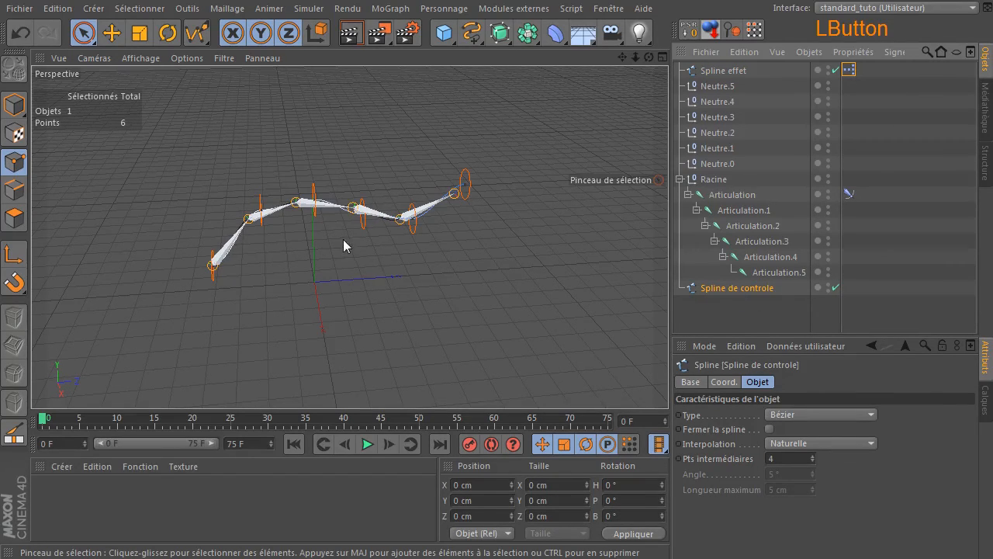
# - Switch to object mode and raise the Neutre.2 handle along Y to about 439 cm
pyautogui.click(13, 105)
pyautogui.click(310, 194)
pyautogui.scroll(3, 316, 210)
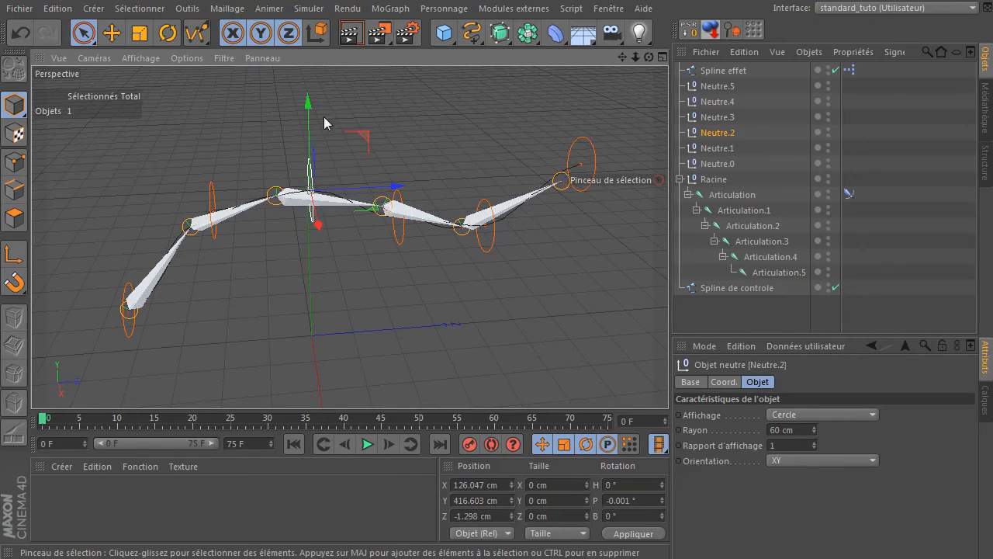
pyautogui.moveTo(309, 100); pyautogui.dragTo(340, 88)
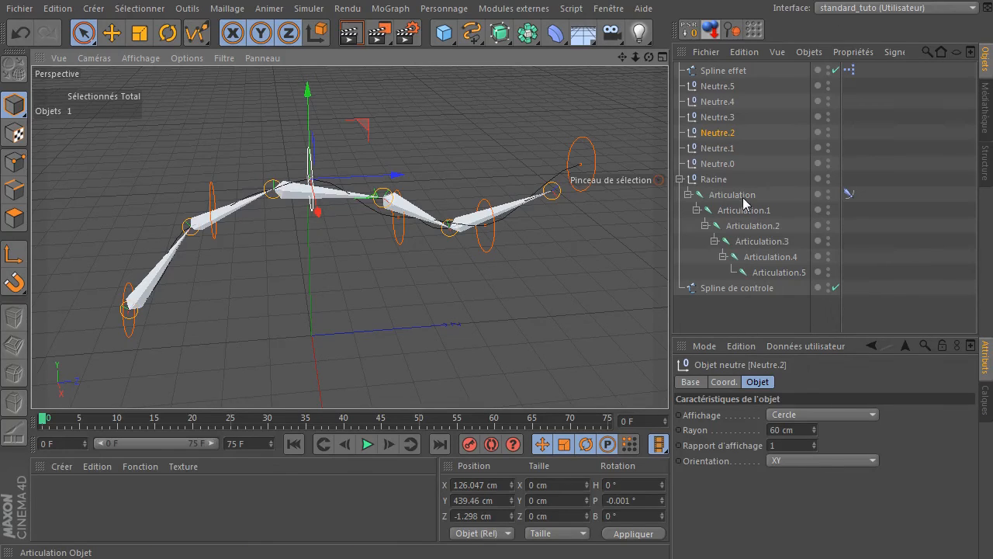
# - Select Spline effet, show the CI Spline tag's properties and try its Intensité, leaving it at 100 %
pyautogui.click(721, 71)
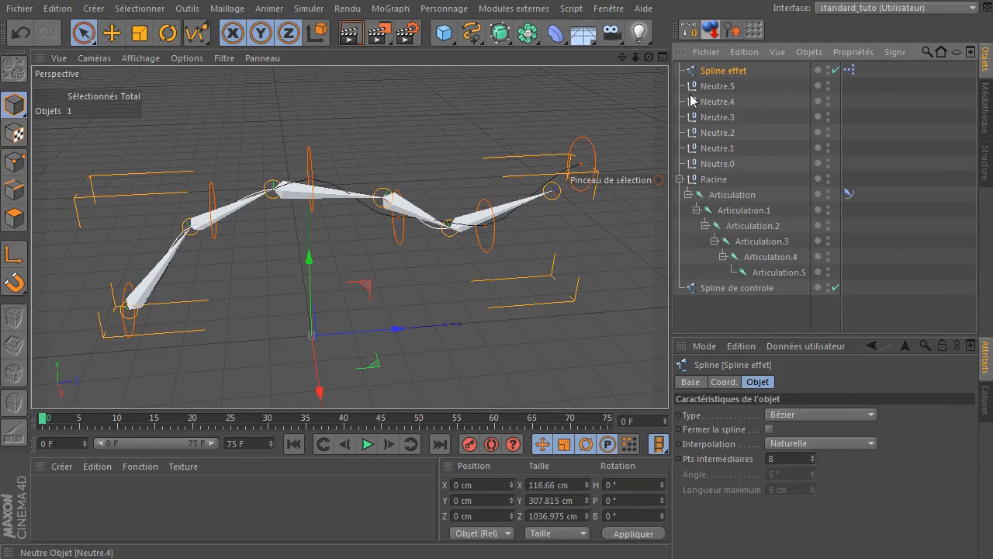
pyautogui.click(849, 193)
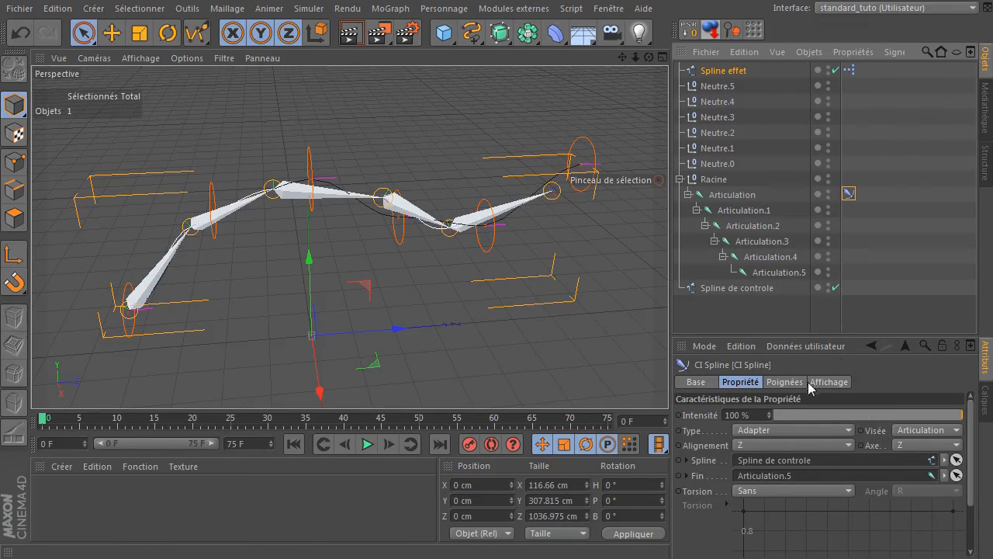
pyautogui.moveTo(904, 416); pyautogui.dragTo(963, 420)
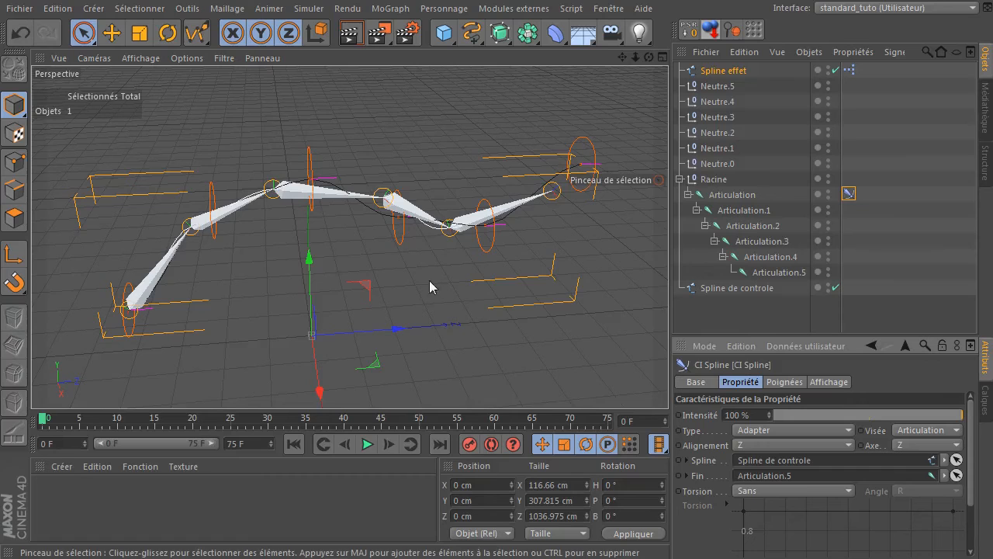
pyautogui.moveTo(763, 339); pyautogui.dragTo(761, 312)
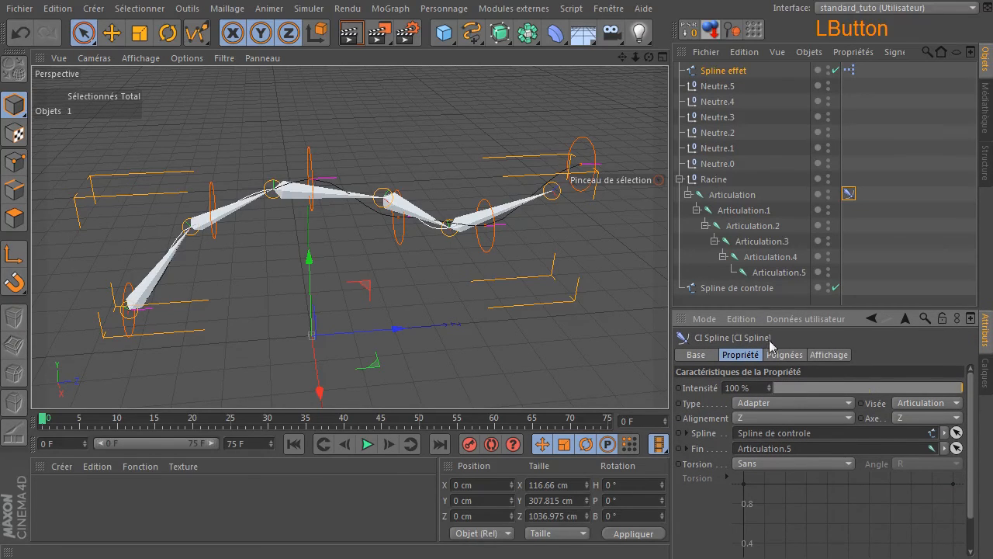
# - Turn the CI Spline tag's Tangente display off and on again to compare the handles in the viewport
pyautogui.click(839, 356)
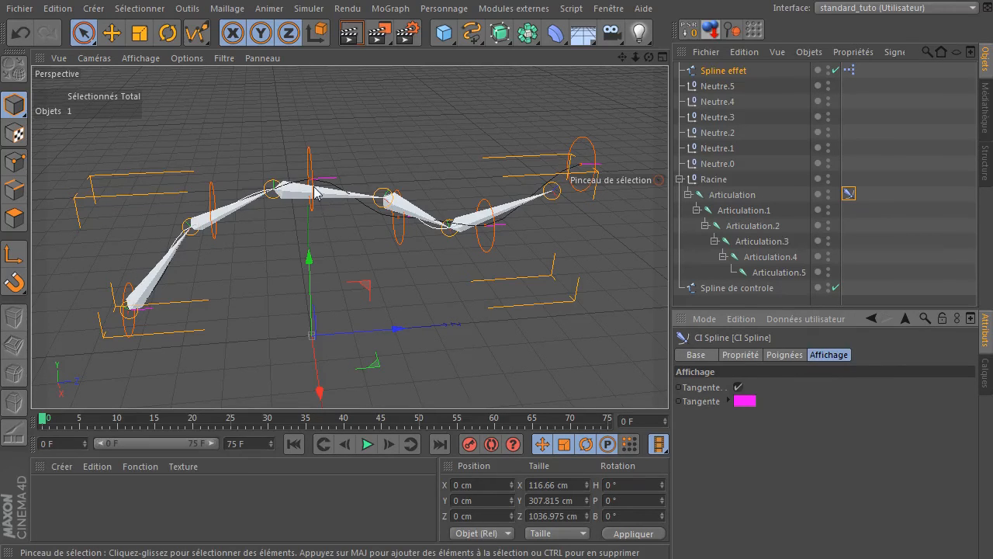
pyautogui.scroll(4, 339, 207)
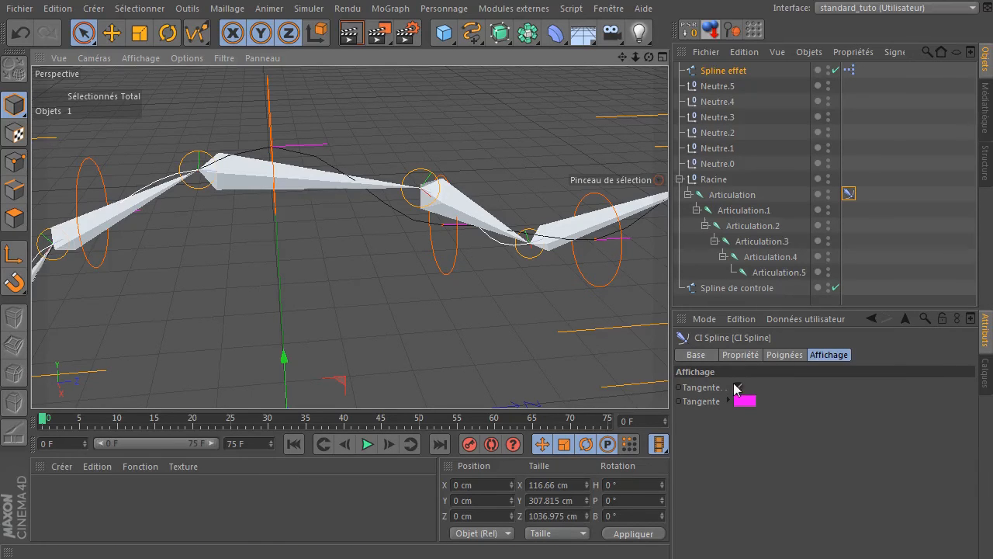
pyautogui.click(738, 387)
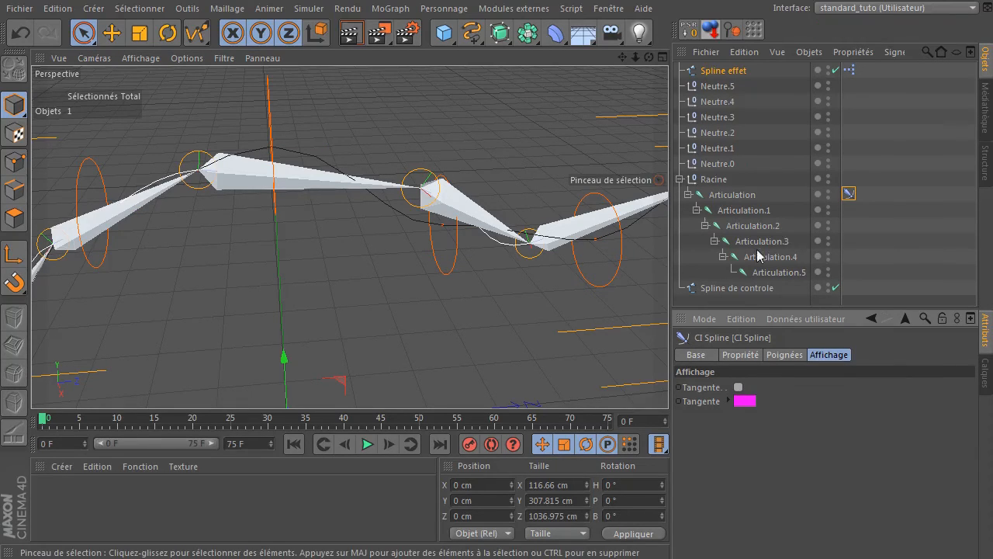
pyautogui.click(742, 387)
pyautogui.scroll(-6, 410, 302)
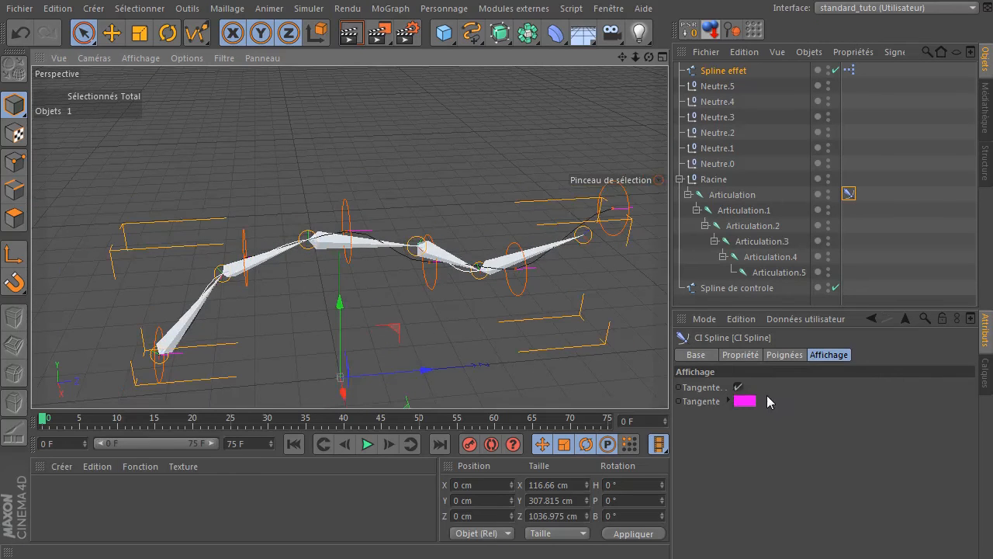
# - Examine the CI Spline tag's Poignées settings for all six handles, enlarging the attributes area to fit them
pyautogui.click(784, 354)
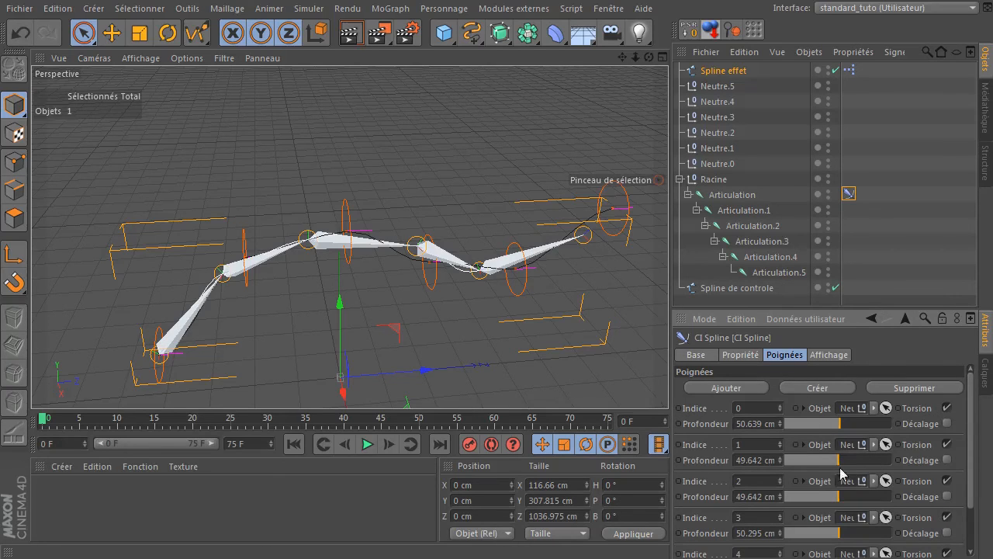
pyautogui.moveTo(875, 309); pyautogui.dragTo(872, 163)
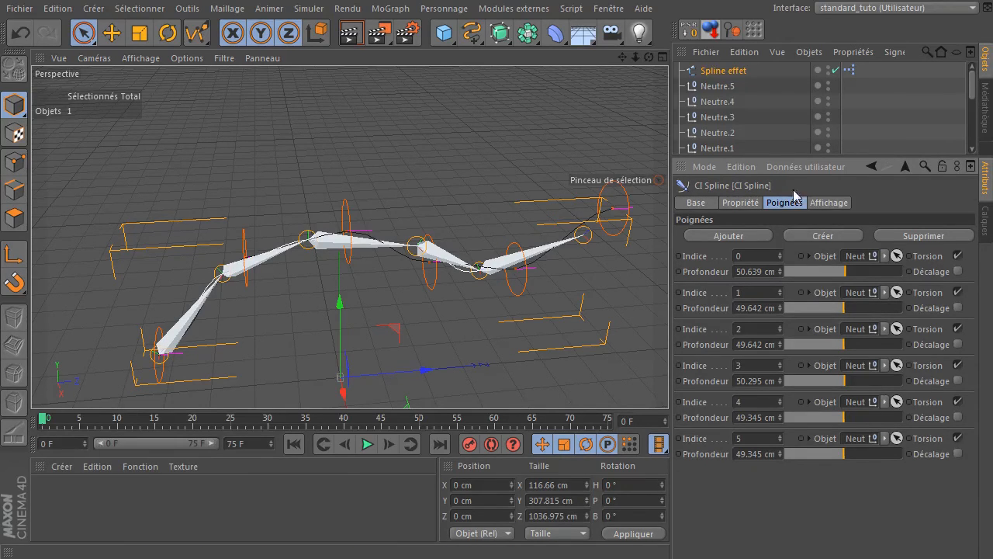
pyautogui.moveTo(793, 157); pyautogui.dragTo(793, 248)
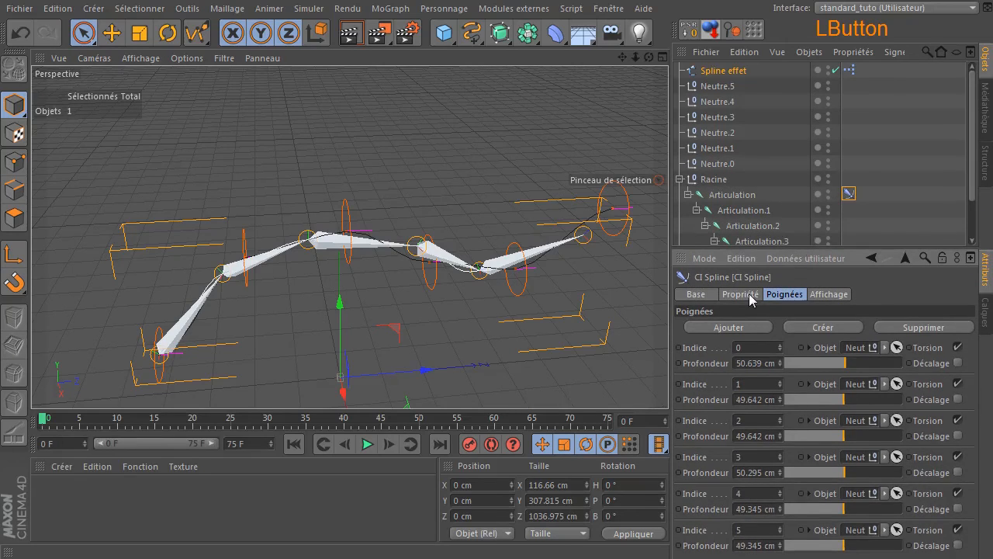
# - Review the CI Spline tag's Propriété settings against the joint hierarchy down to Spline de controle, and clear the selection
pyautogui.click(741, 294)
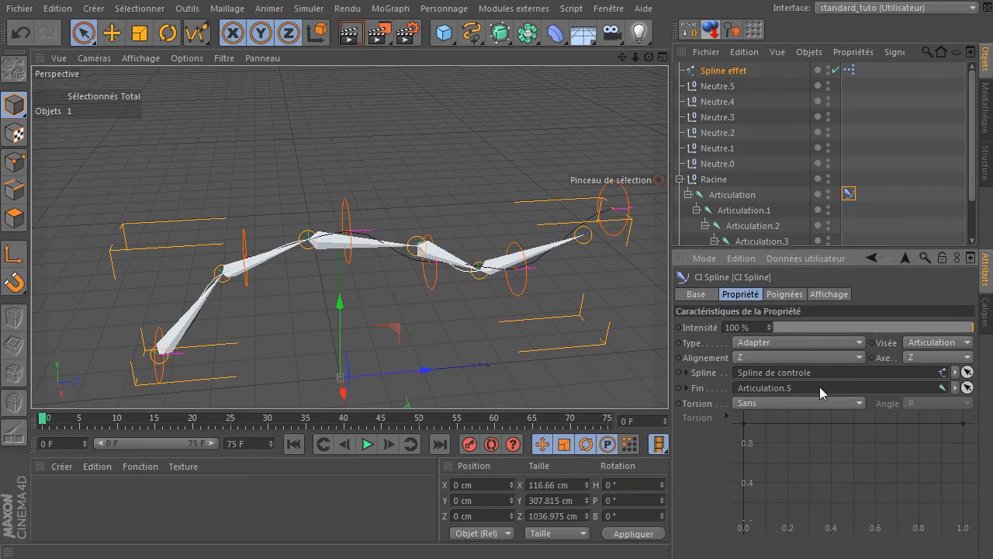
pyautogui.moveTo(972, 167); pyautogui.dragTo(972, 188)
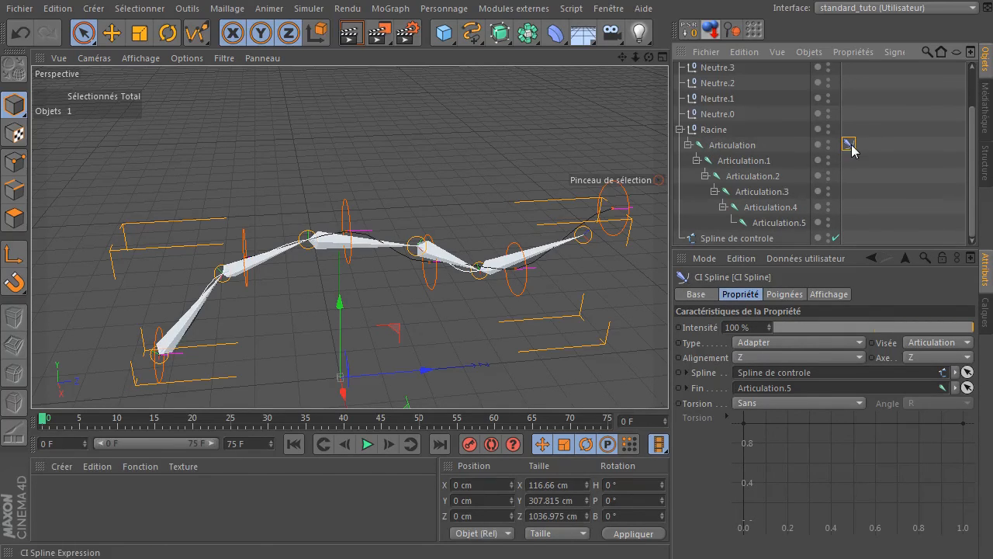
pyautogui.click(423, 113)
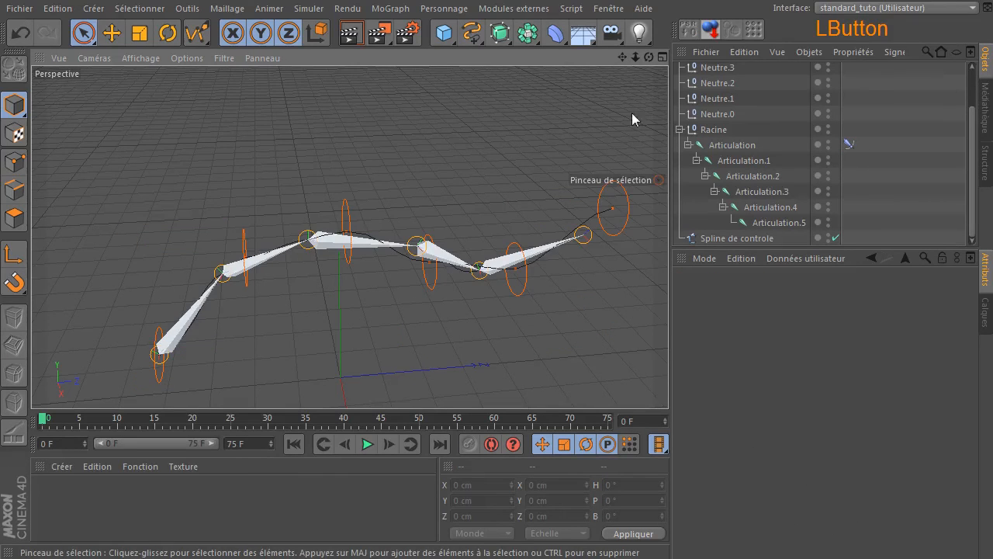
# - Reshape the chain by moving the Neutre.1, Neutre.2 and Neutre.3 handles, lowering Neutre.2 to about 290 cm in Y, and deselect everything
pyautogui.moveTo(649, 58); pyautogui.dragTo(650, 59)
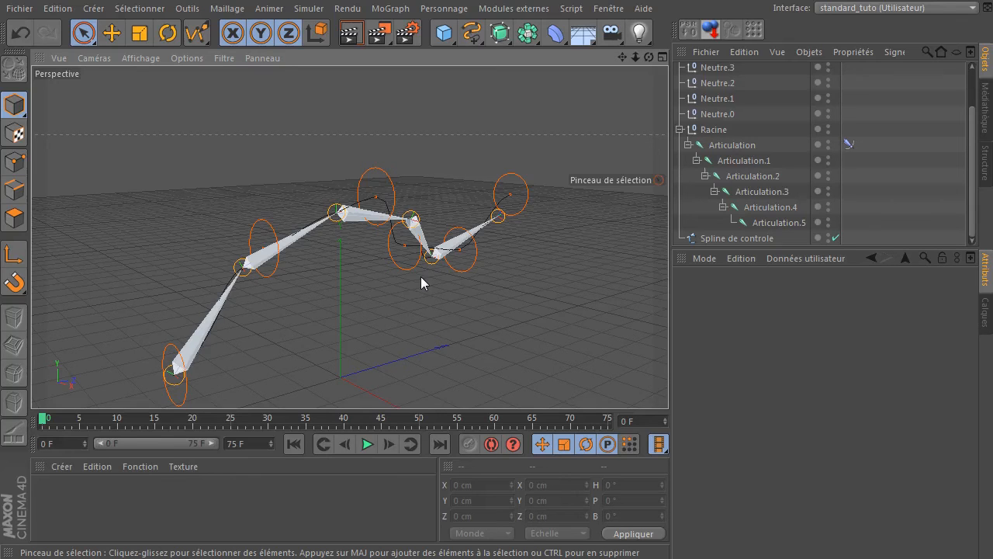
pyautogui.click(272, 229)
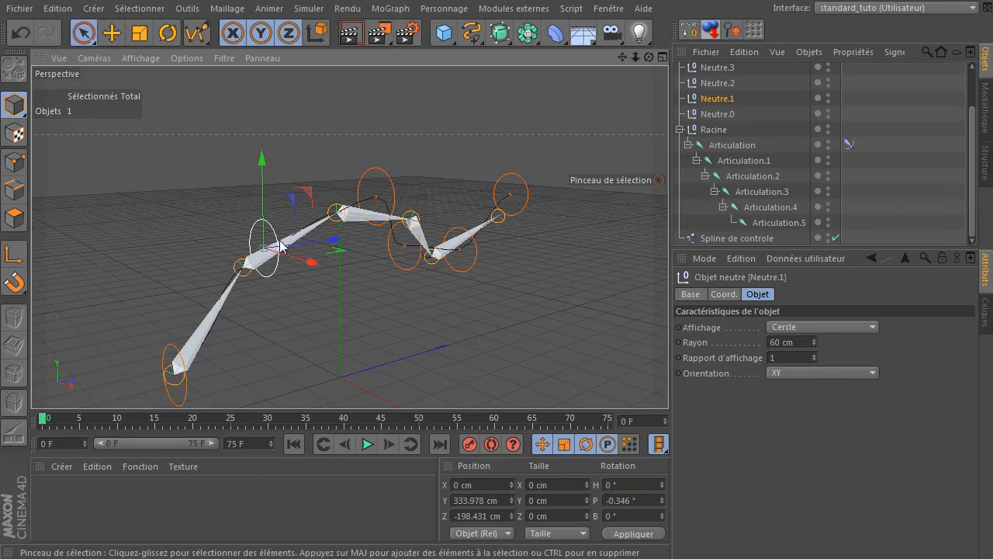
pyautogui.moveTo(262, 160); pyautogui.dragTo(383, 192)
pyautogui.click(386, 177)
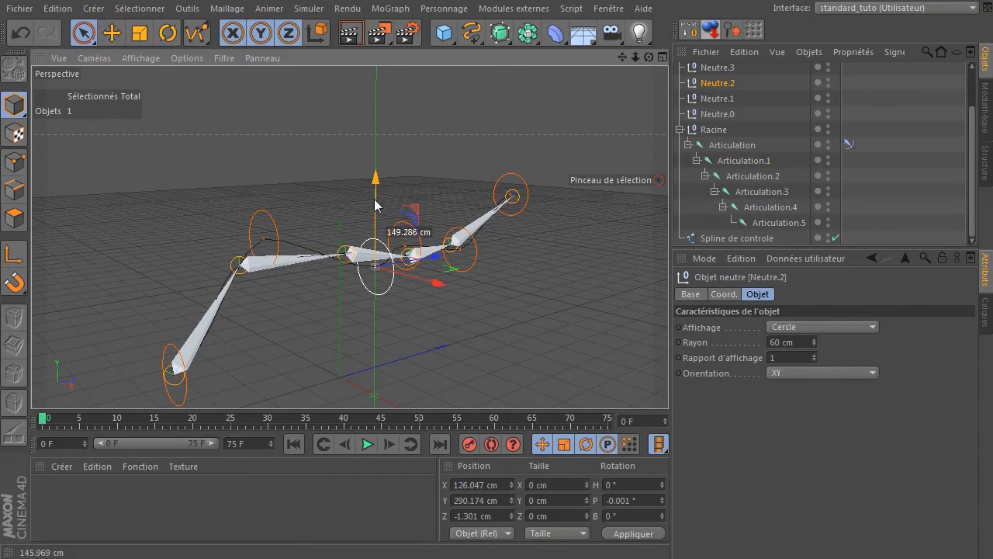
pyautogui.click(421, 245)
pyautogui.moveTo(471, 259)
pyautogui.mouseDown()
pyautogui.moveTo(509, 259)
pyautogui.moveTo(482, 255)
pyautogui.mouseUp()
pyautogui.moveTo(648, 58)
pyautogui.mouseDown()
pyautogui.moveTo(651, 48)
pyautogui.moveTo(622, 84)
pyautogui.moveTo(672, 85)
pyautogui.moveTo(644, 54)
pyautogui.mouseUp()
pyautogui.click(366, 130)
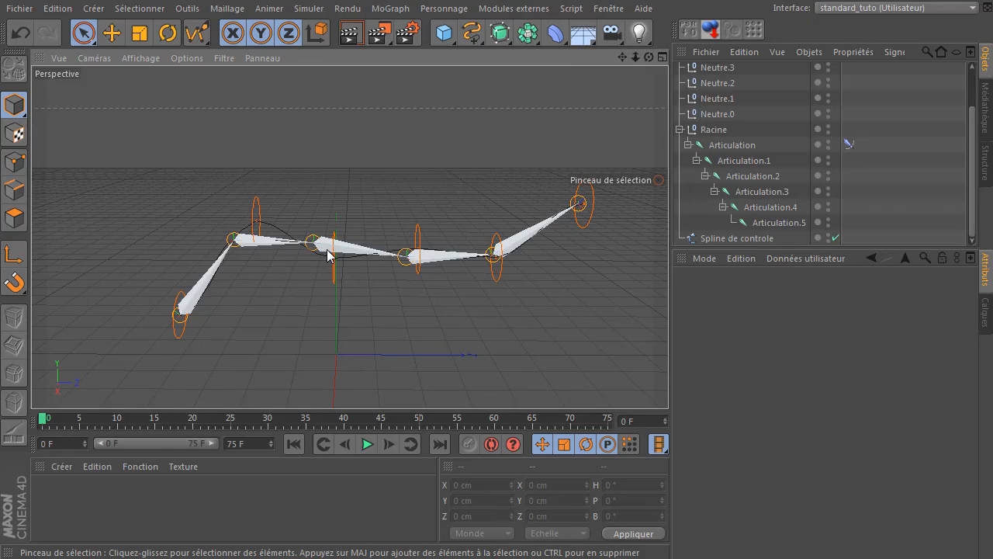
# - Enlarge the object list to fit the whole hierarchy and compare the object settings of Spline effet and Spline de controle
pyautogui.scroll(3, 768, 132)
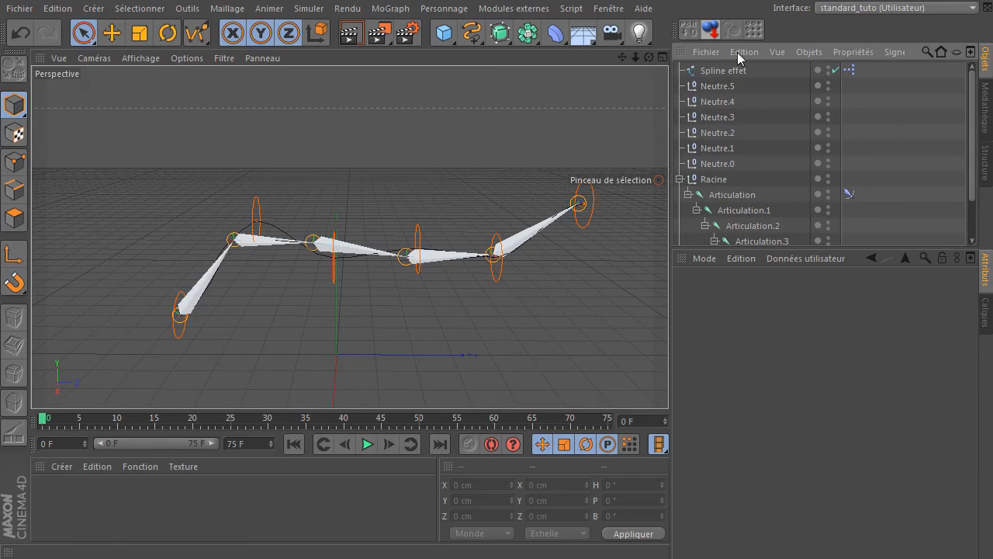
pyautogui.click(715, 71)
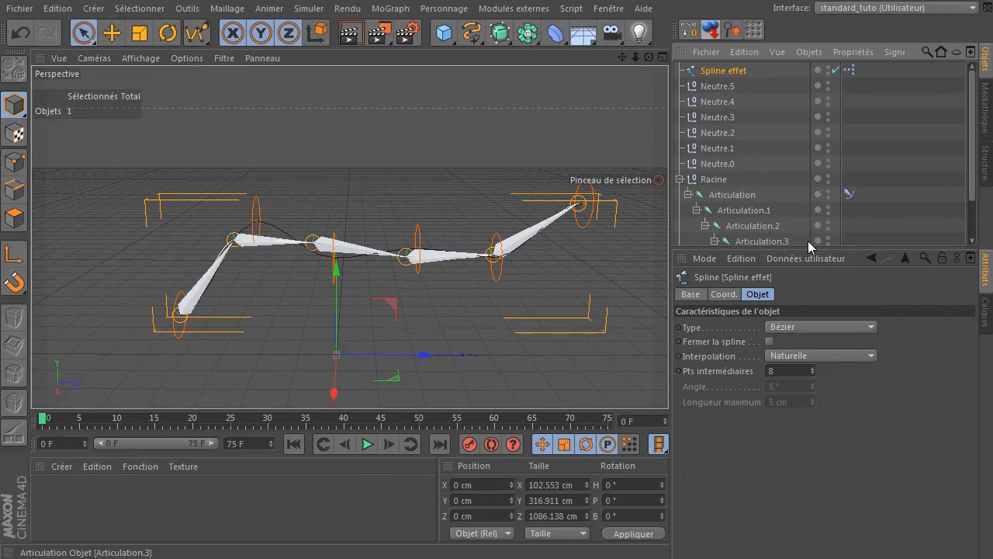
pyautogui.moveTo(799, 249); pyautogui.dragTo(807, 339)
pyautogui.click(745, 287)
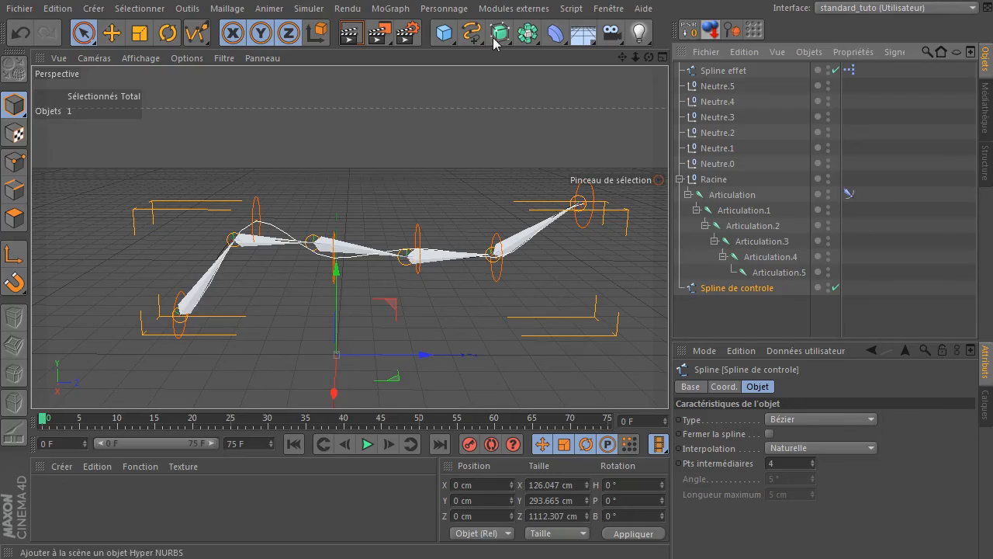
# - View the available spline primitives without adding one, clear the selection and inspect the chain from another angle
pyautogui.click(469, 34)
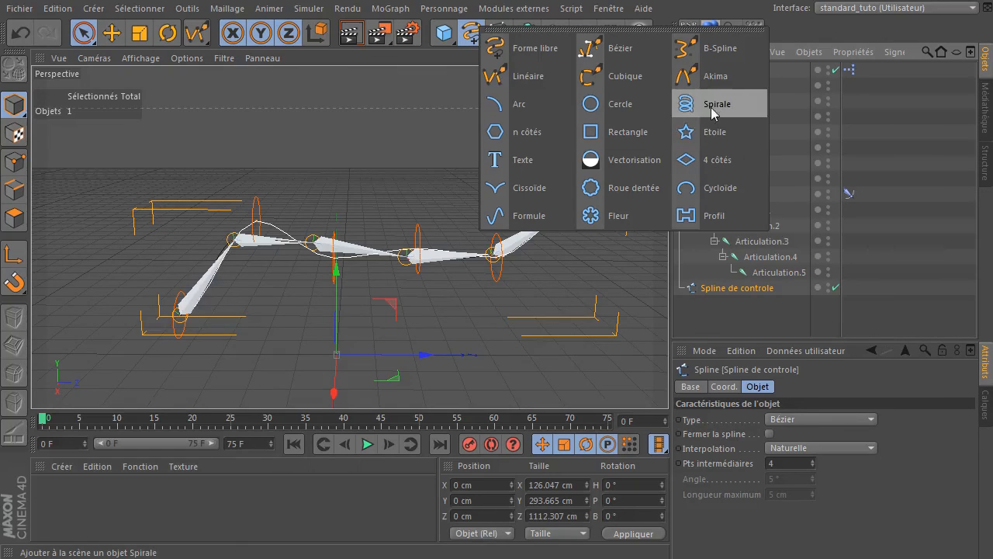
pyautogui.click(770, 318)
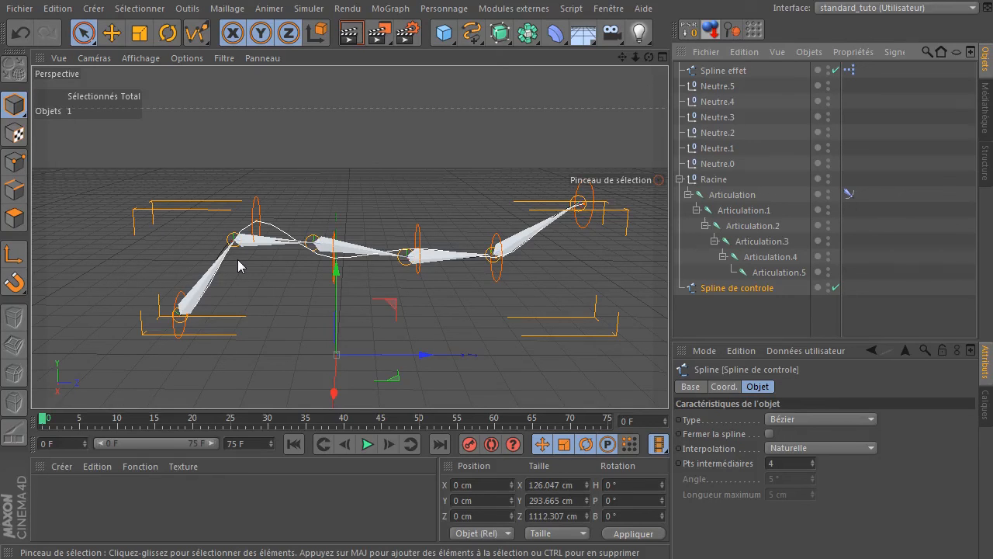
pyautogui.click(322, 154)
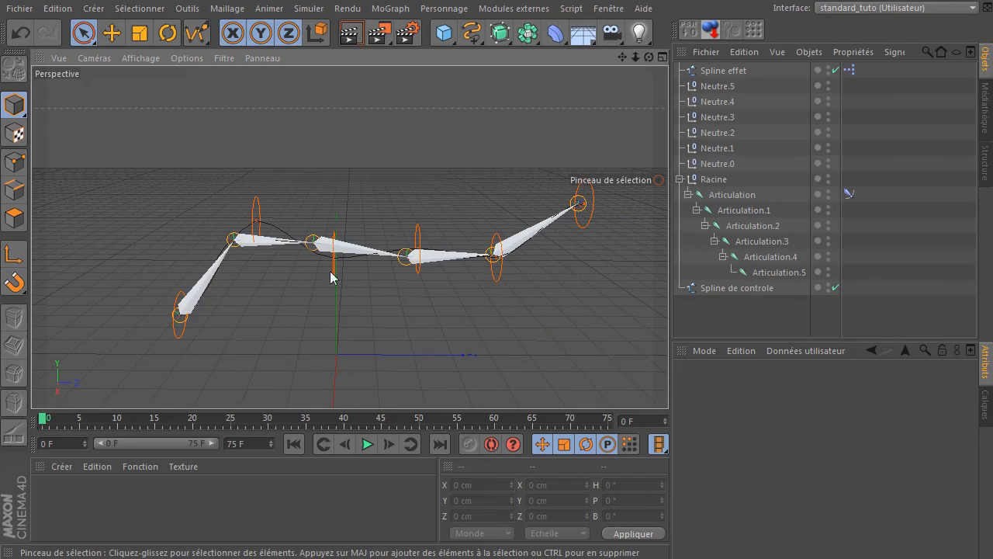
pyautogui.click(399, 372)
pyautogui.moveTo(649, 57); pyautogui.dragTo(714, 47)
pyautogui.moveTo(336, 354); pyautogui.dragTo(252, 316)
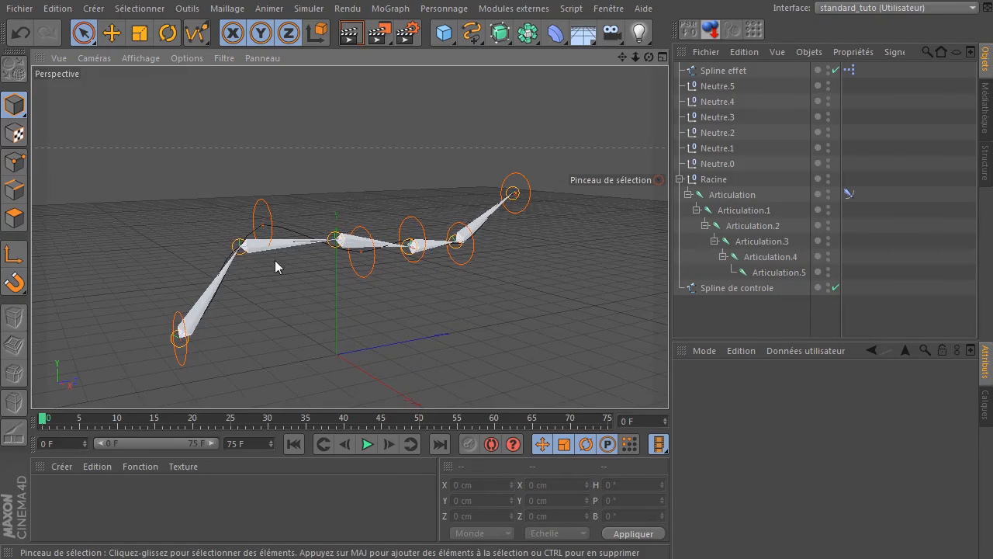